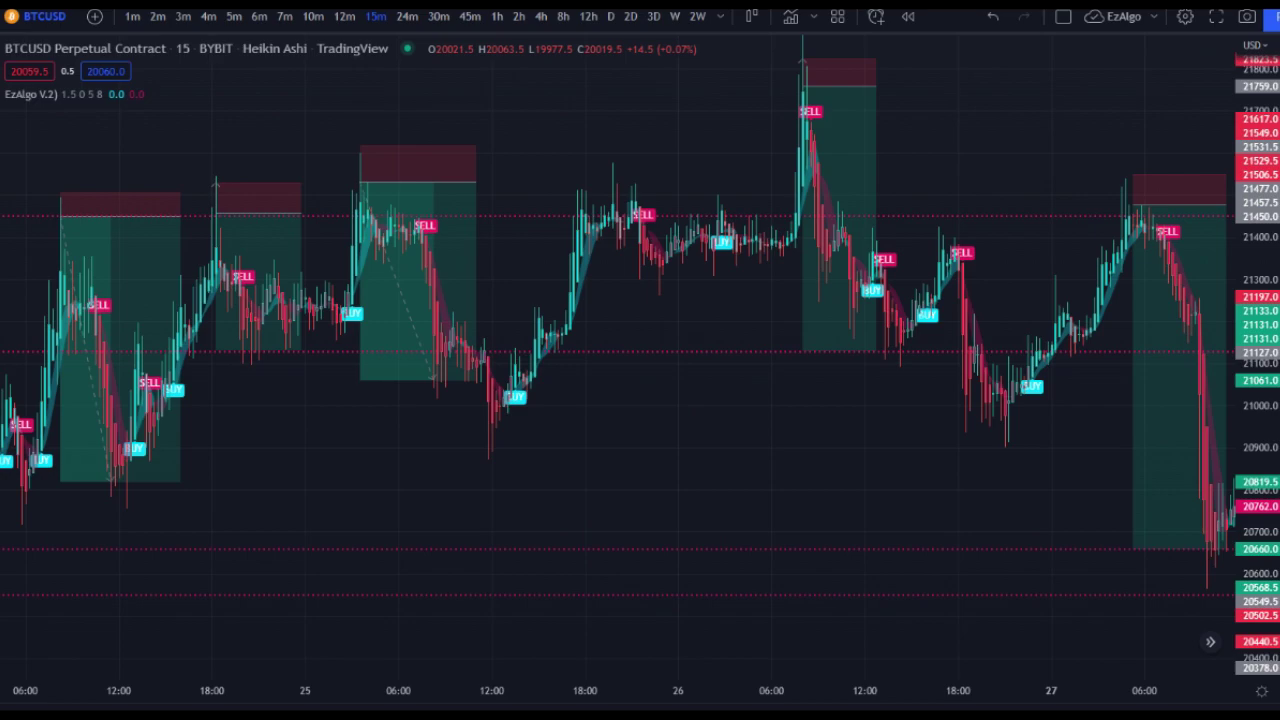
- Review the marked short and long positions on the 15-minute BTCUSD chart from 24 to 28 June
click(834, 271)
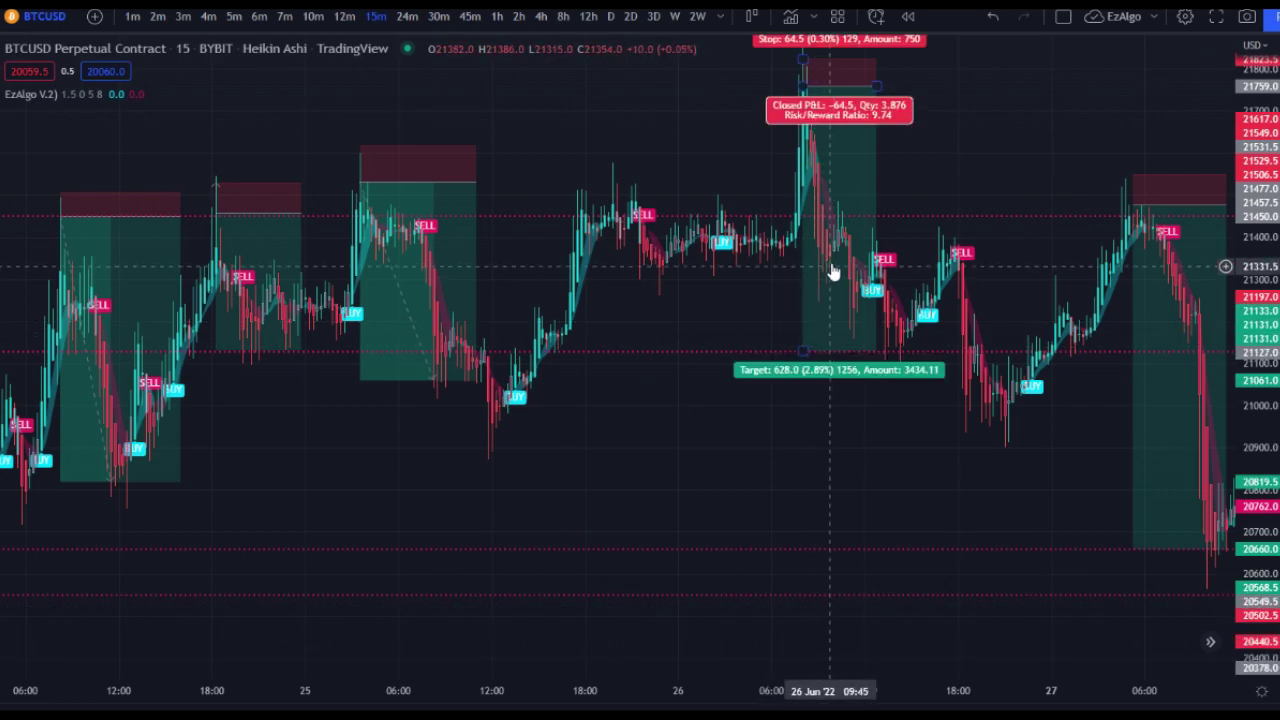
click(797, 465)
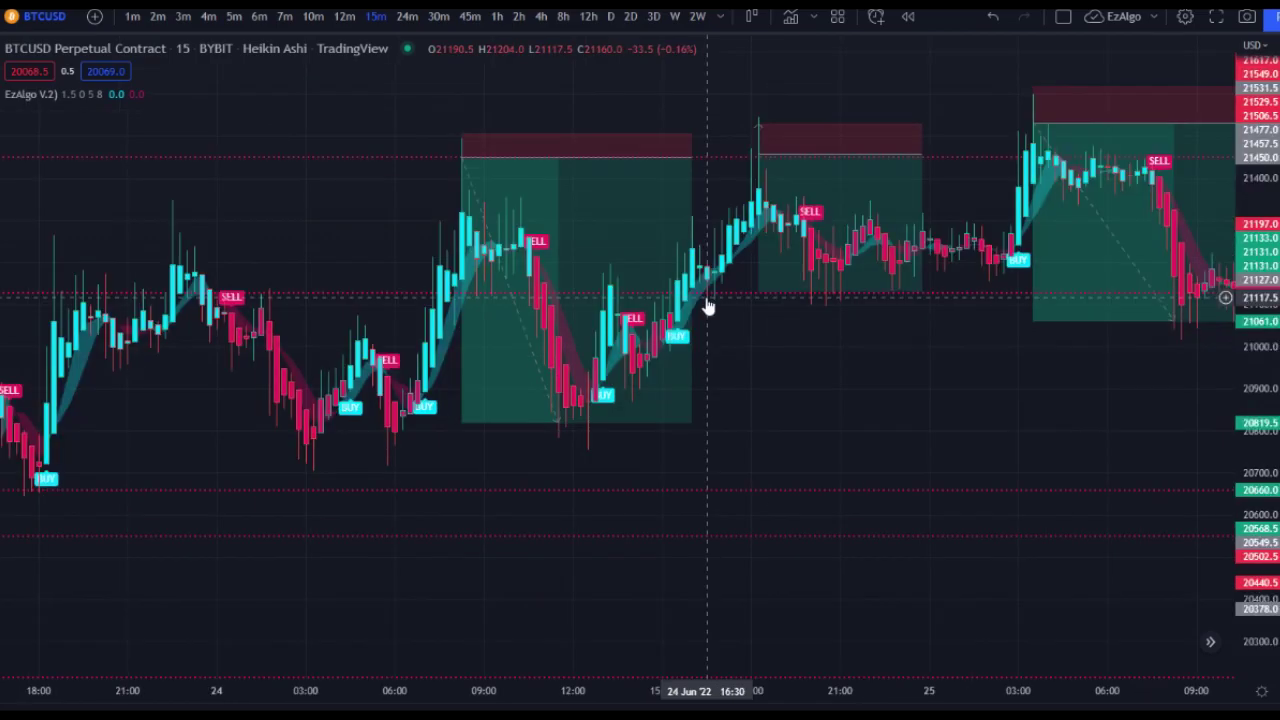
scroll(1036, 449, down, 3)
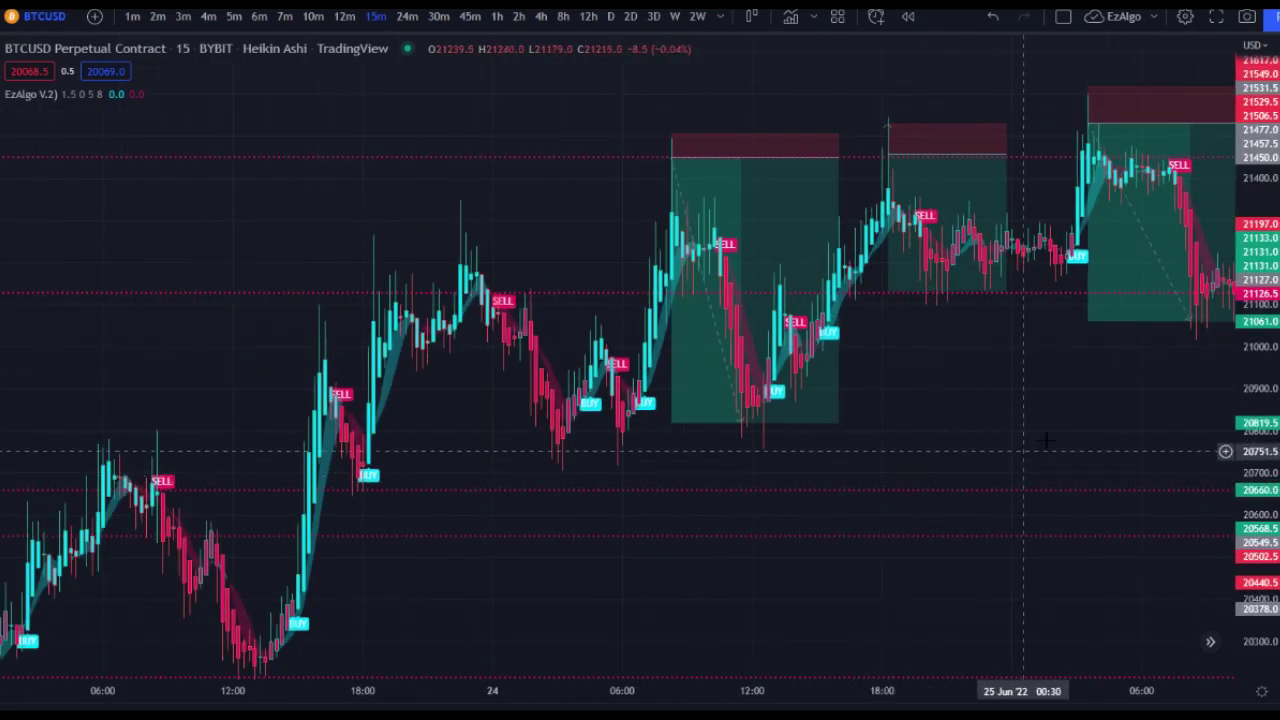
drag(1030, 435, 623, 423)
drag(791, 476, 489, 481)
drag(905, 402, 532, 423)
drag(731, 411, 460, 446)
scroll(994, 286, right, 4)
scroll(990, 278, right, 3)
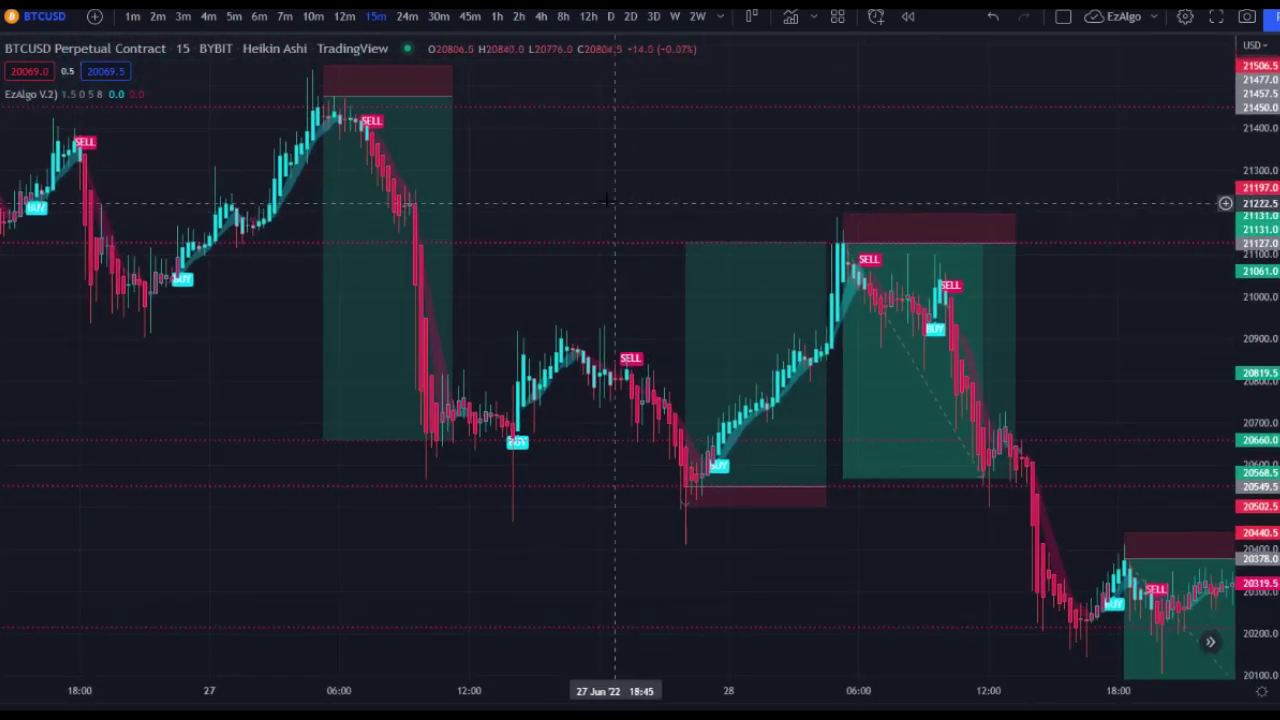
scroll(987, 270, right, 2)
drag(985, 280, 1186, 443)
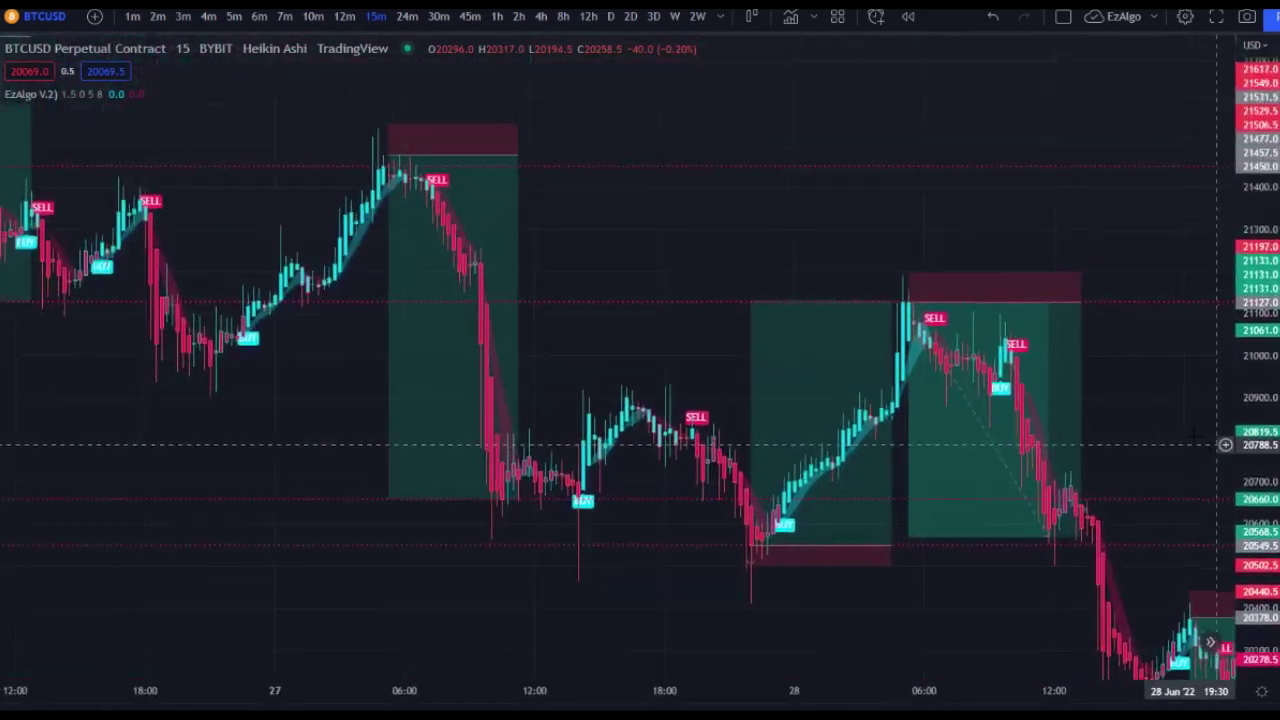
drag(577, 285, 1002, 347)
scroll(560, 475, left, 10)
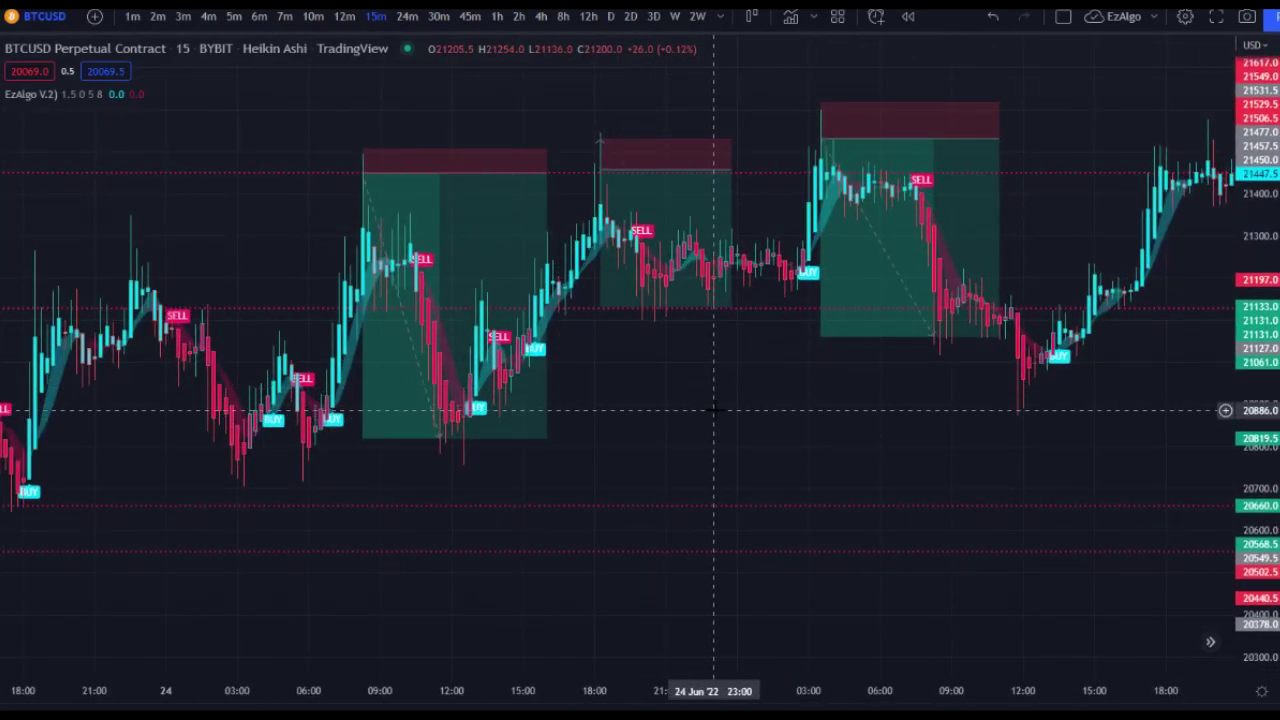
- Compare the EzAlgo buy and sell labels with the short position entries between 24 and 27 June
click(446, 286)
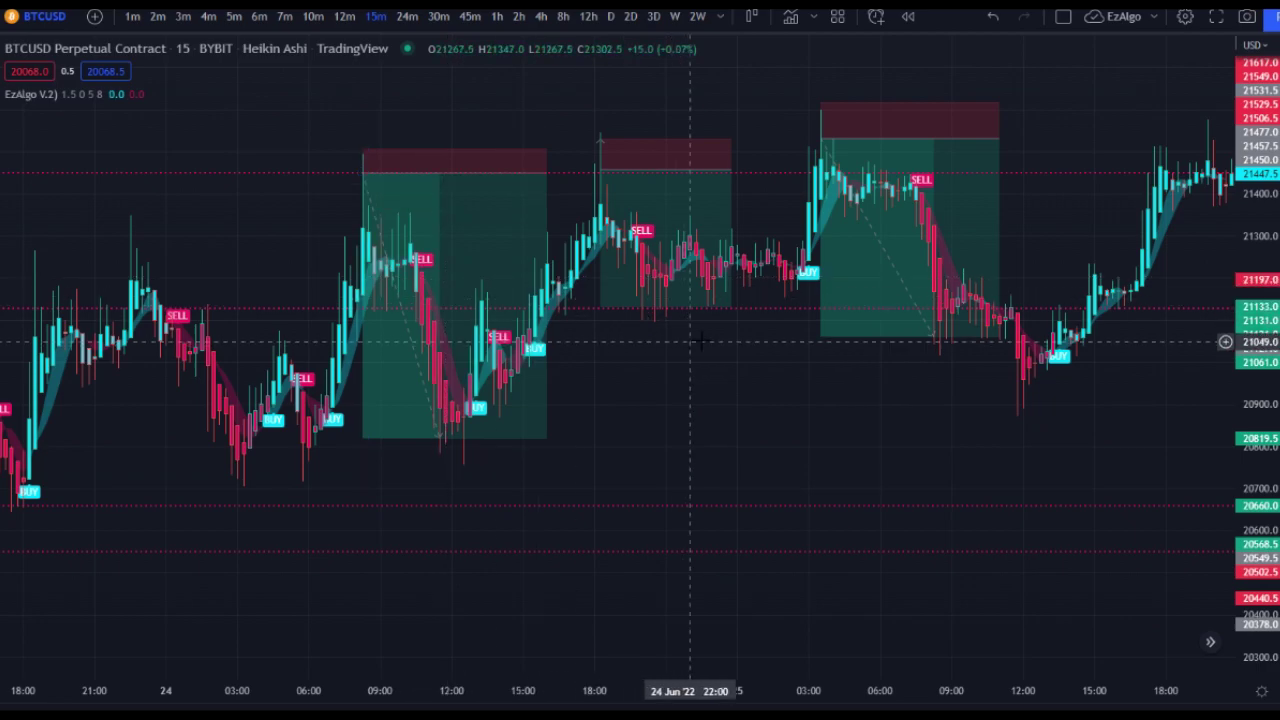
drag(722, 342, 468, 346)
drag(763, 386, 467, 376)
scroll(706, 374, right, 10)
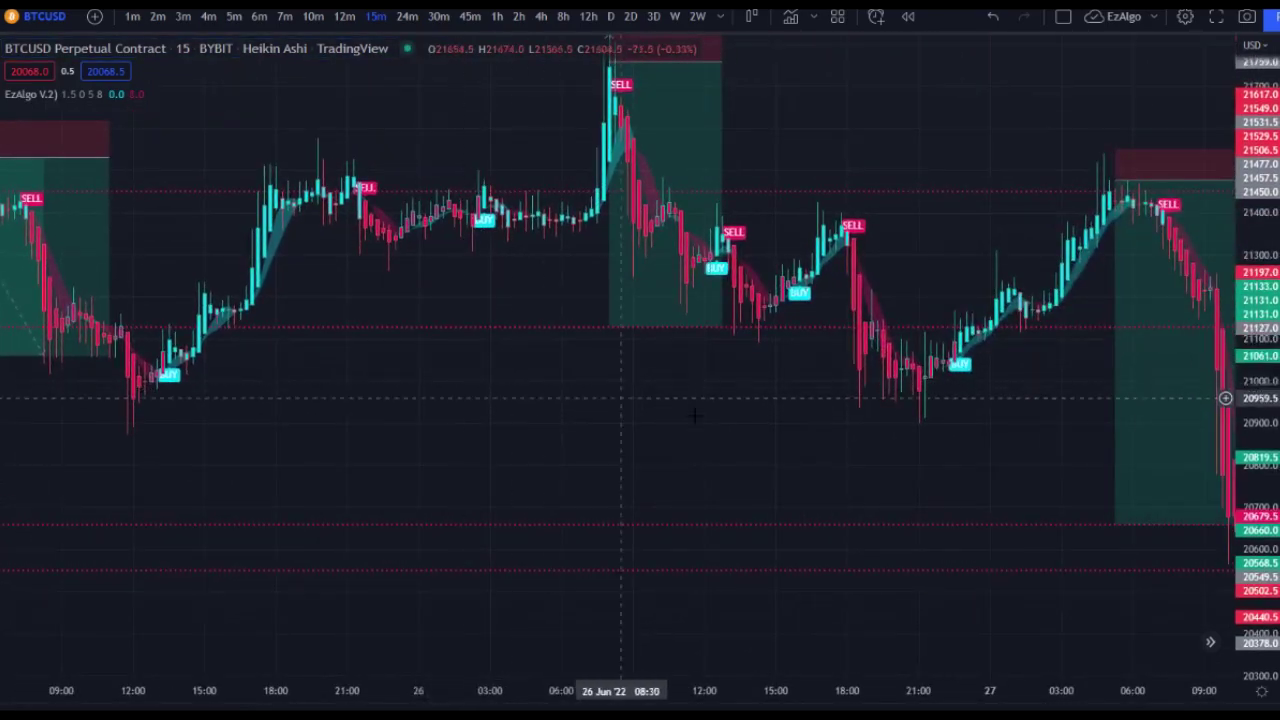
scroll(568, 255, left, 10)
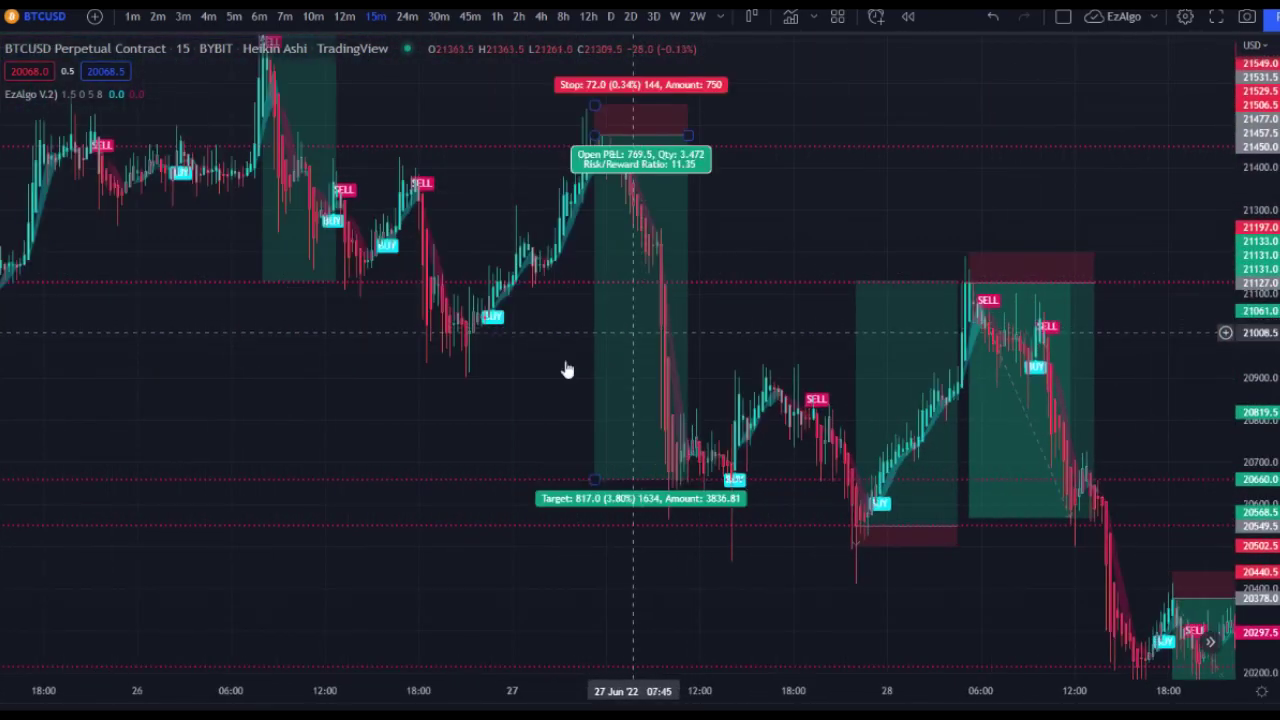
scroll(506, 463, right, 5)
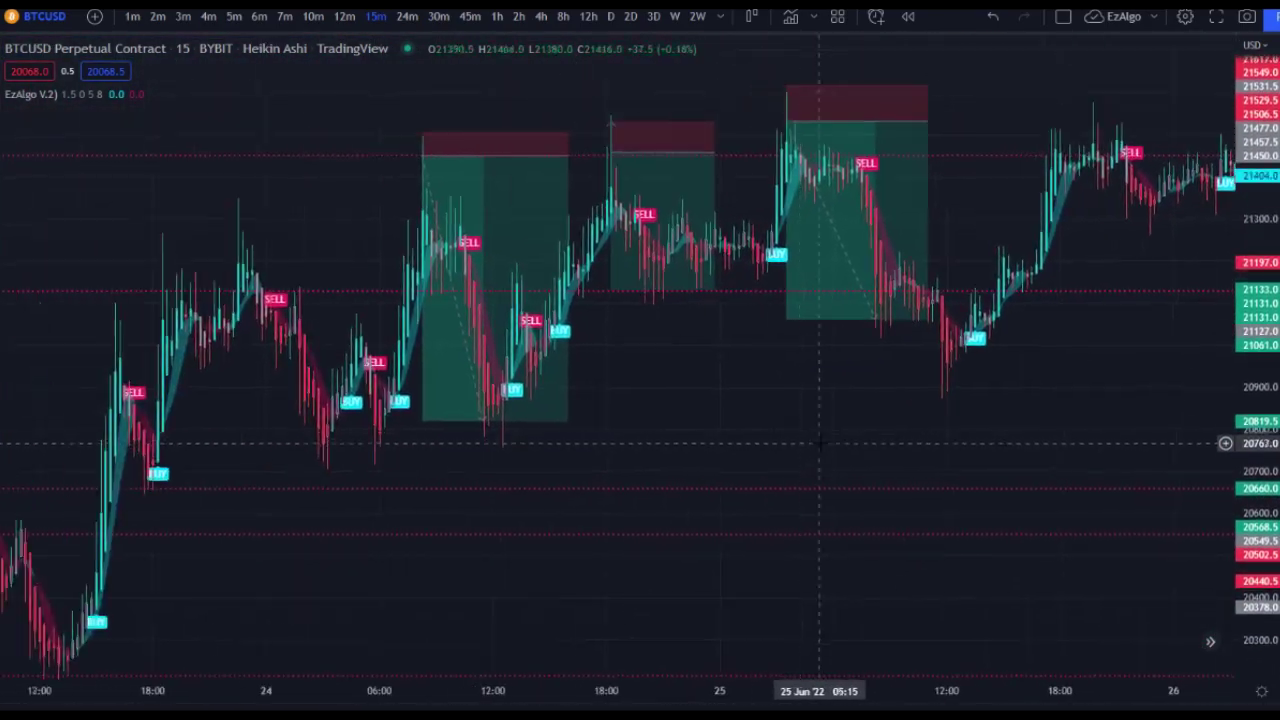
scroll(720, 388, down, 1)
drag(880, 377, 627, 400)
scroll(627, 400, down, 4)
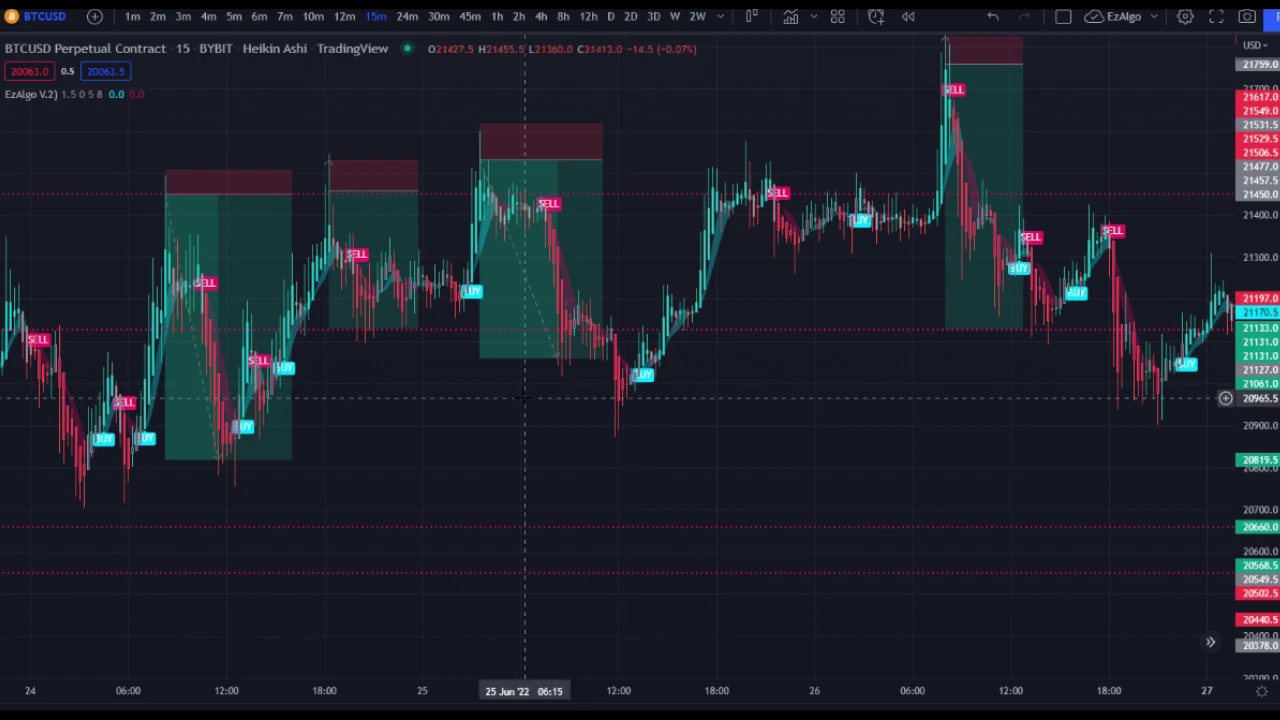
scroll(420, 391, right, 2)
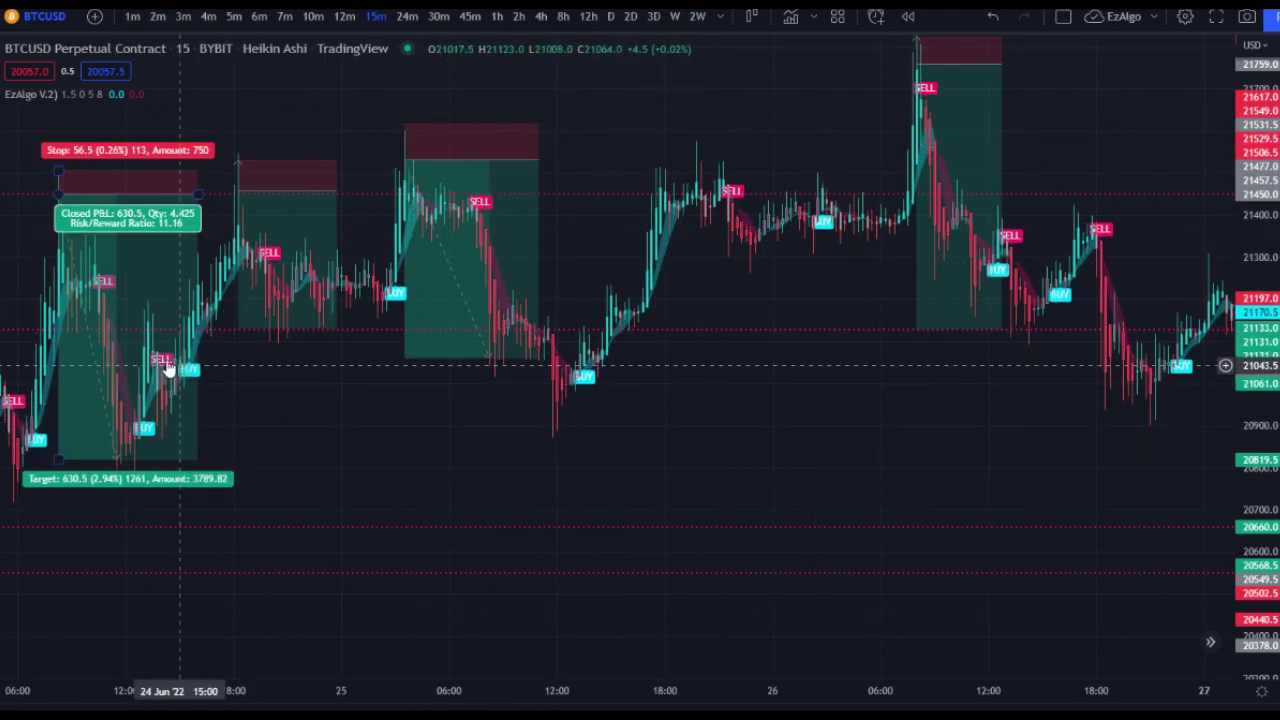
- Draw a long position at the 25 June low with entry 20930.5 and stop 20866.5, and raise its target to the upper resistance line
click(2, 234)
click(47, 241)
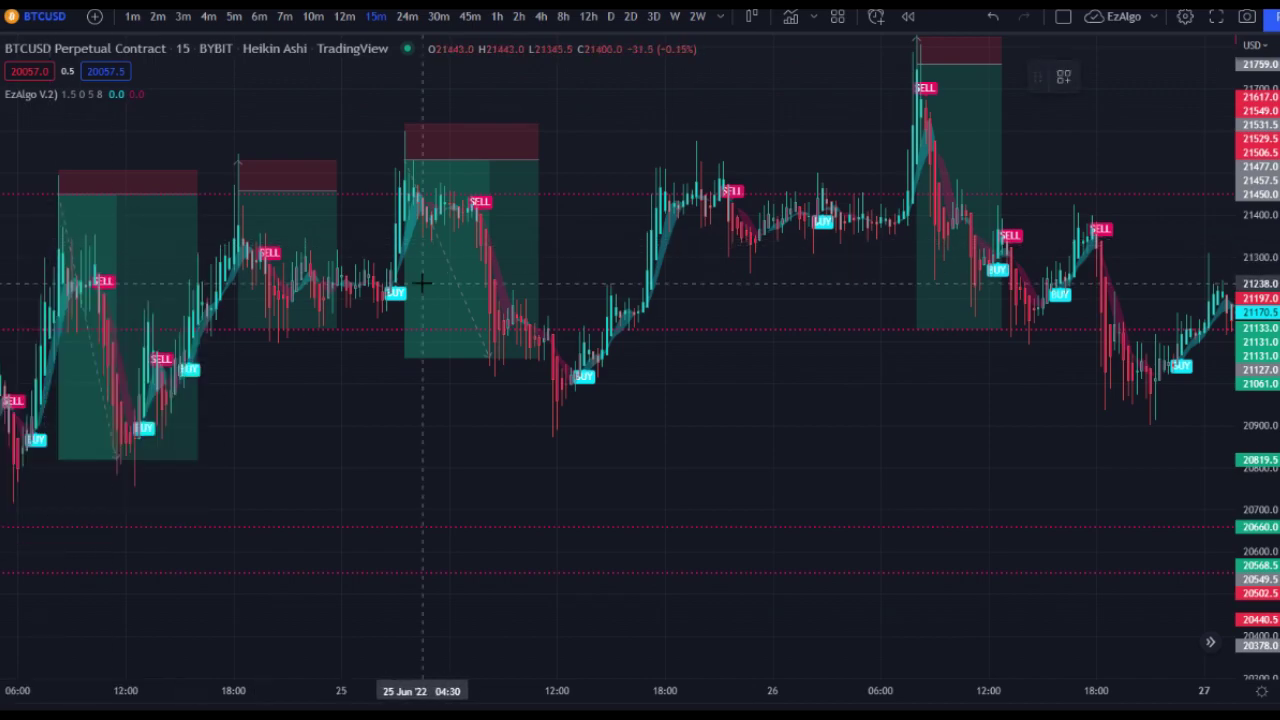
click(548, 413)
drag(551, 517, 561, 440)
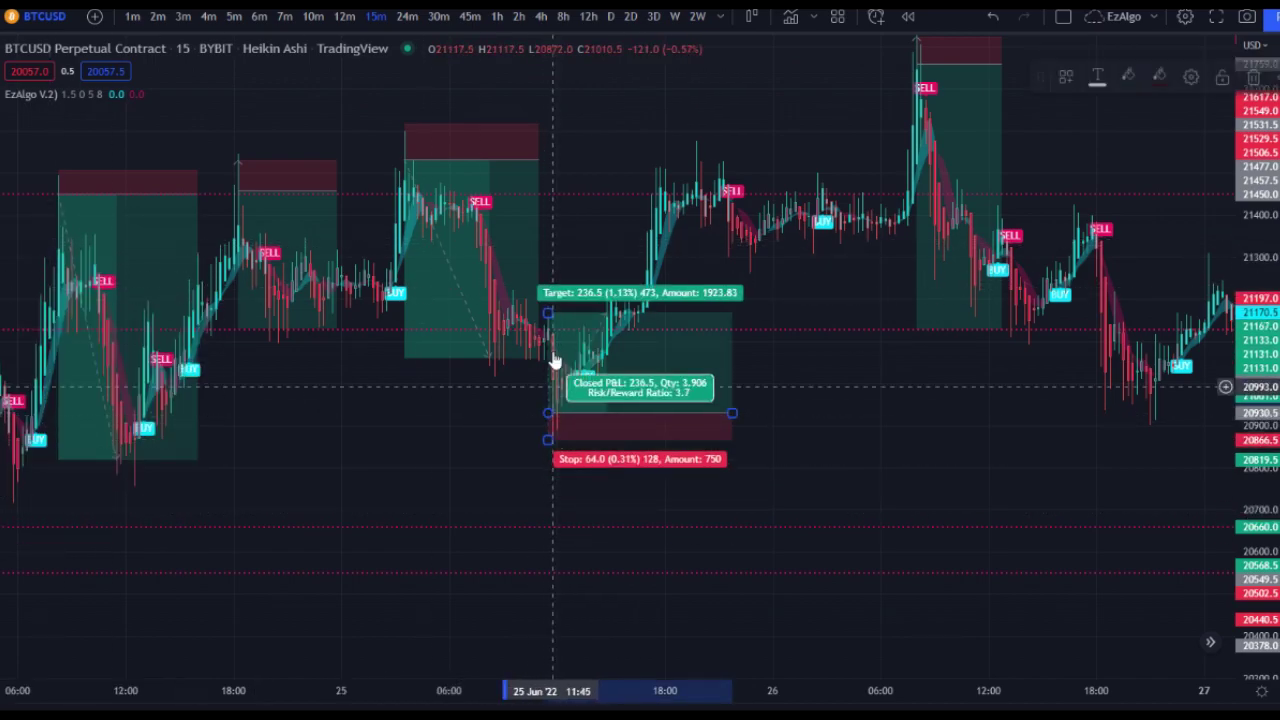
drag(632, 313, 632, 191)
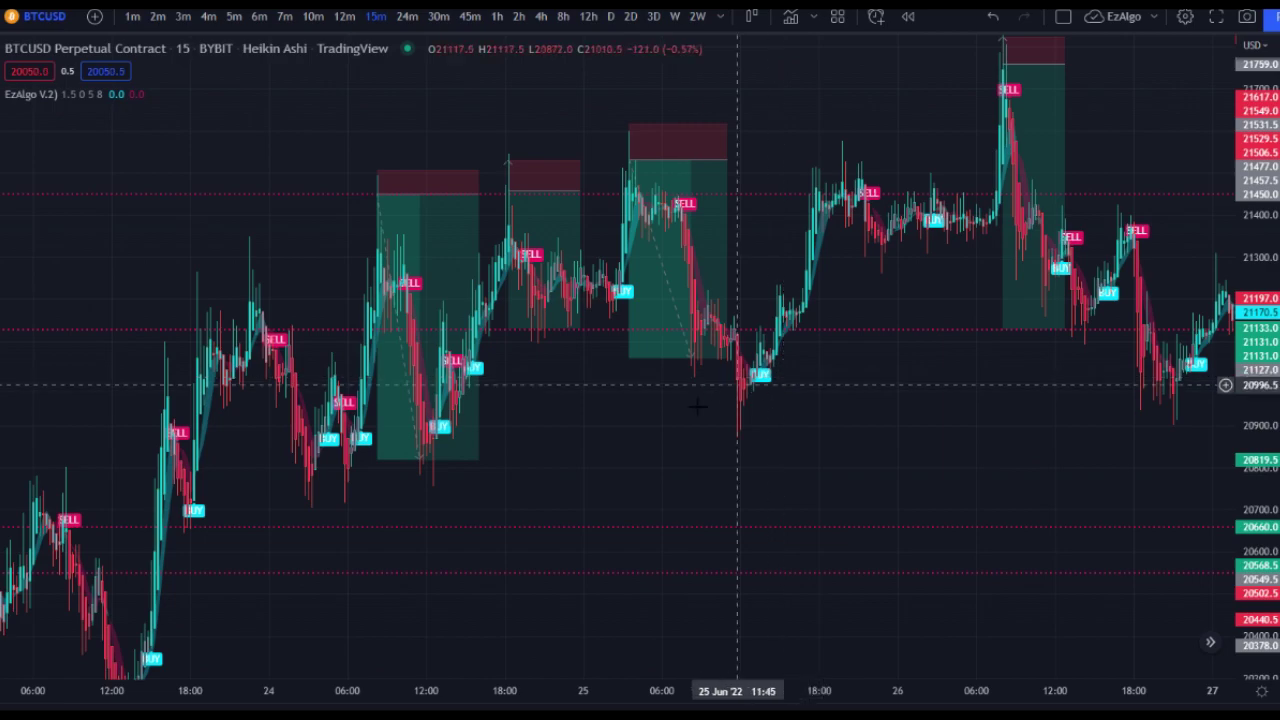
- Examine the price swings around the dotted resistance lines before and after the short positions, from 20 to 28 June
drag(460, 519, 840, 439)
scroll(540, 426, up, 6)
scroll(530, 424, up, 1)
drag(591, 425, 444, 486)
scroll(444, 486, down, 2)
drag(745, 418, 502, 446)
scroll(502, 446, down, 3)
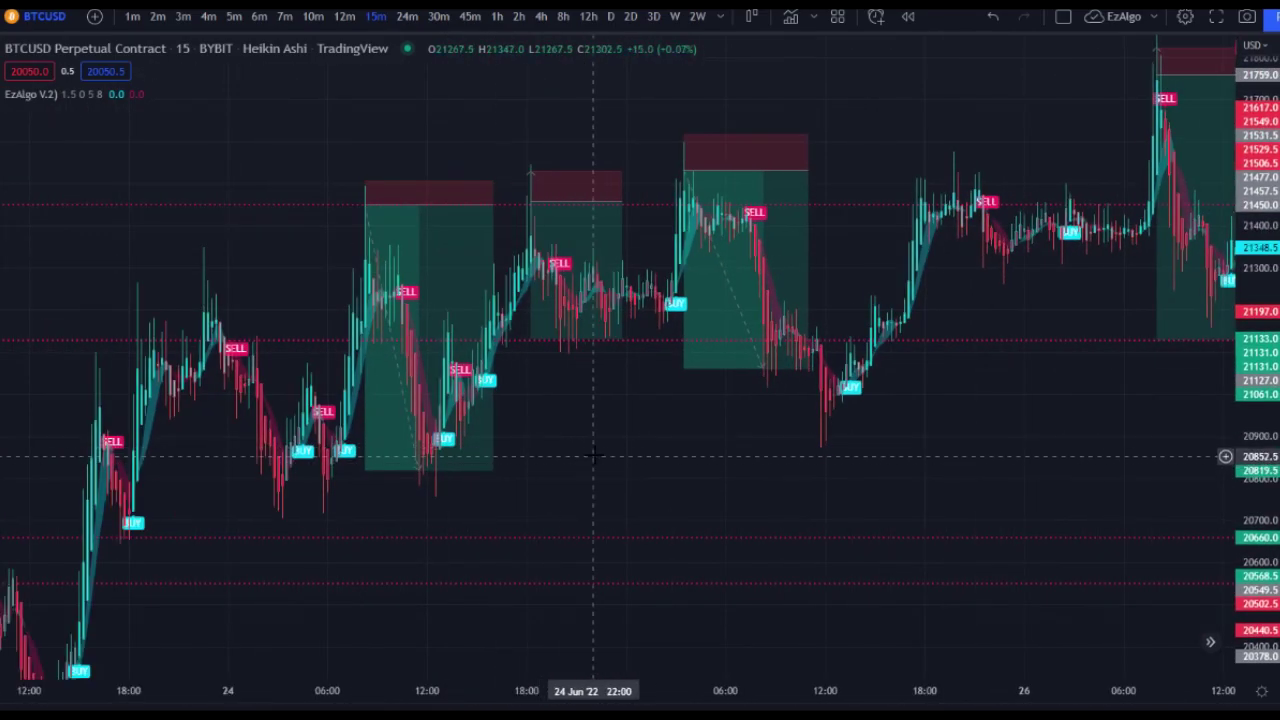
scroll(598, 455, down, 5)
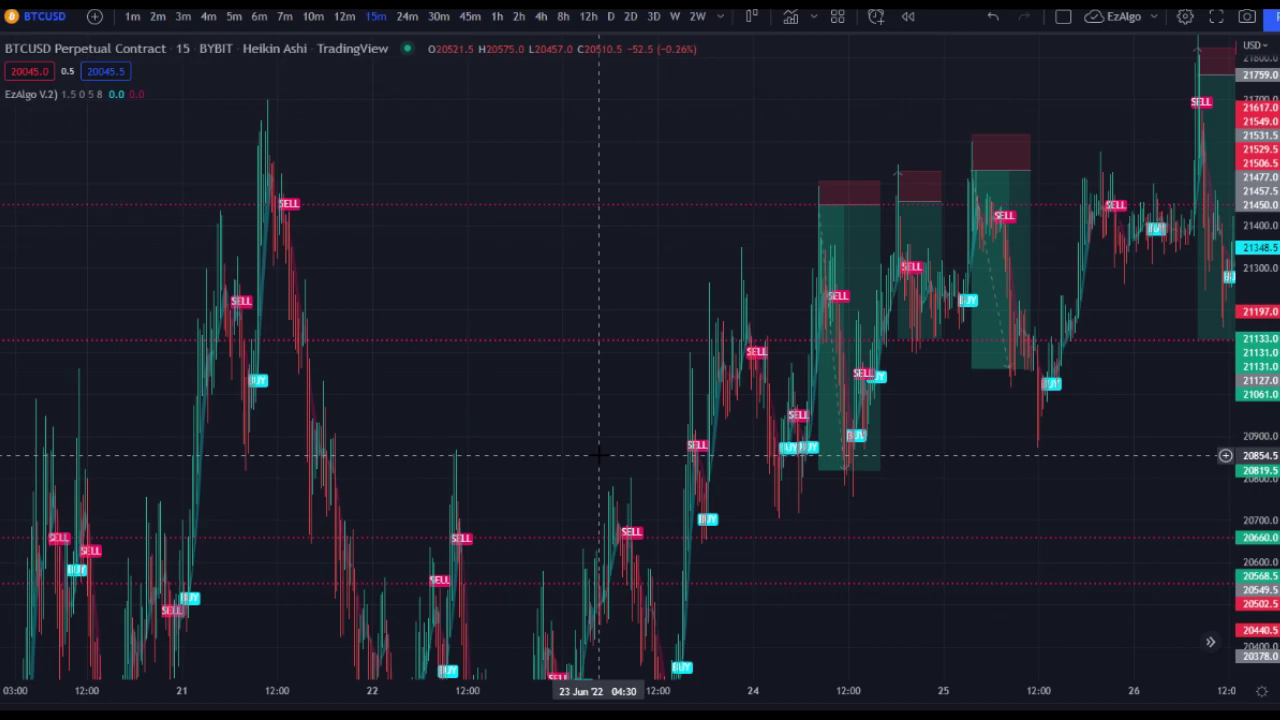
scroll(605, 450, up, 4)
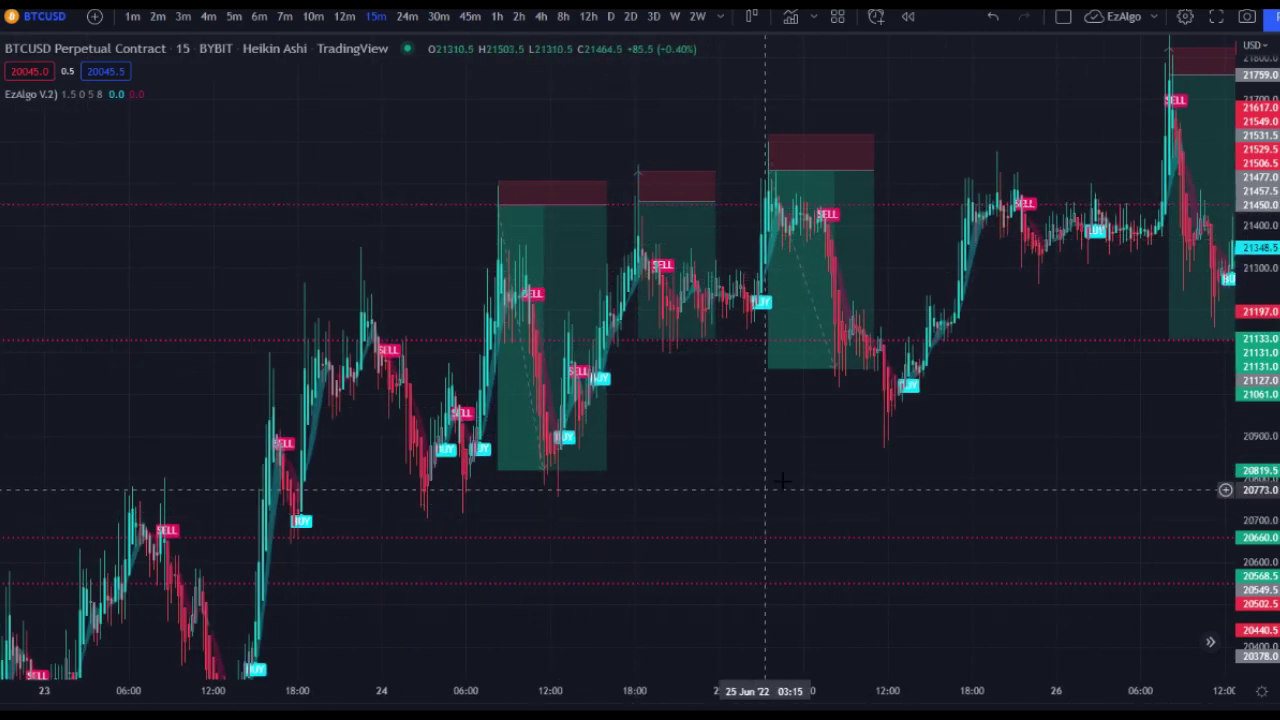
drag(908, 455, 390, 478)
scroll(583, 412, down, 3)
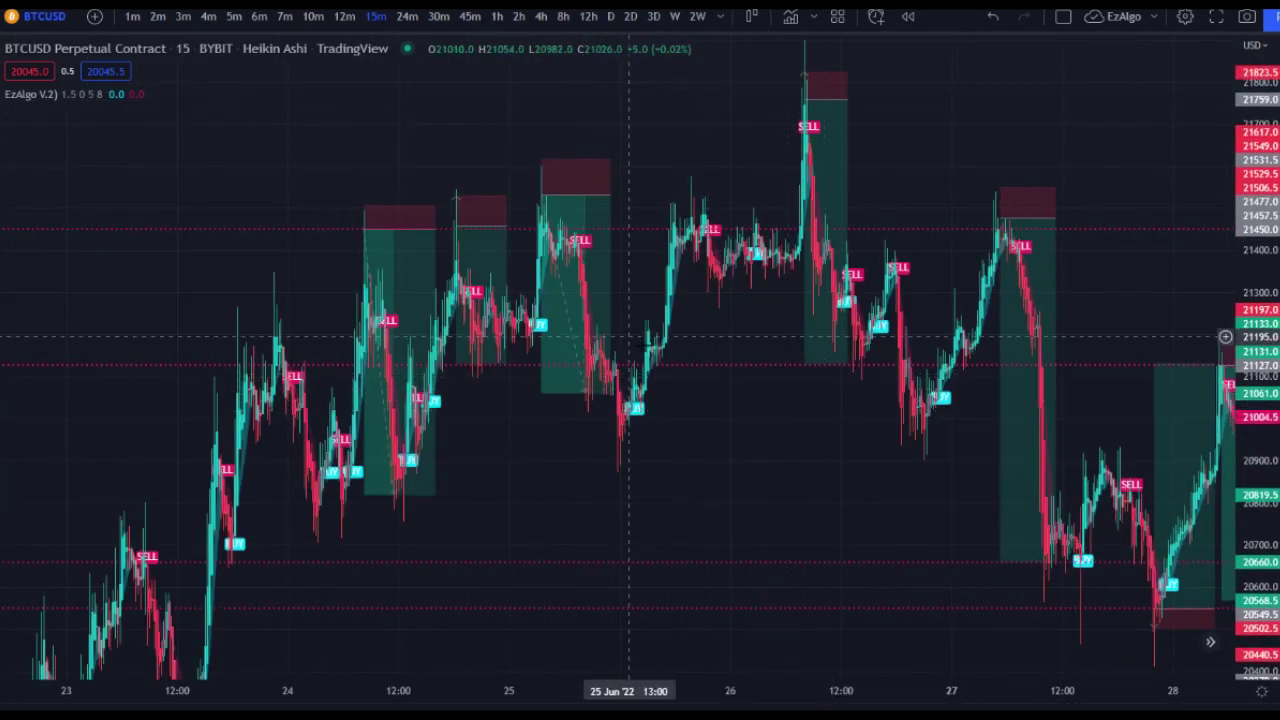
- Switch the chart to the 1-hour timeframe and compress the price scale to view the mid-to-late June price action
click(497, 17)
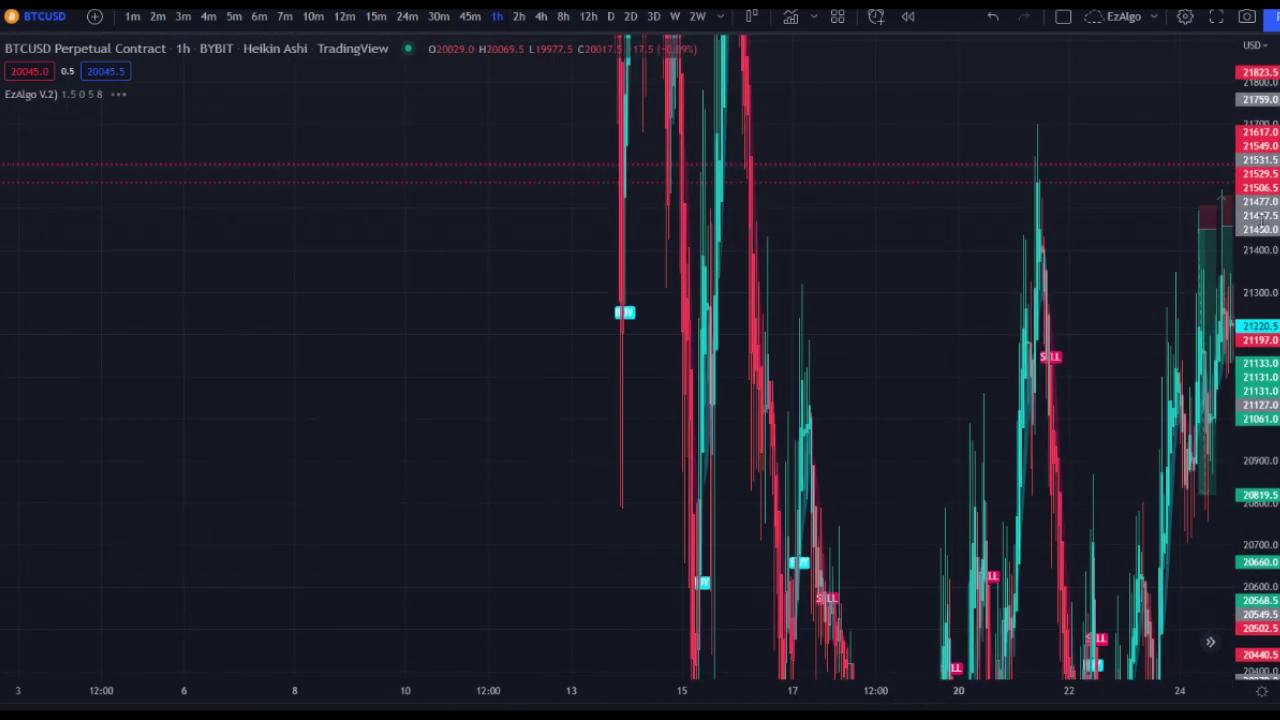
drag(1262, 195, 1262, 548)
drag(952, 305, 905, 315)
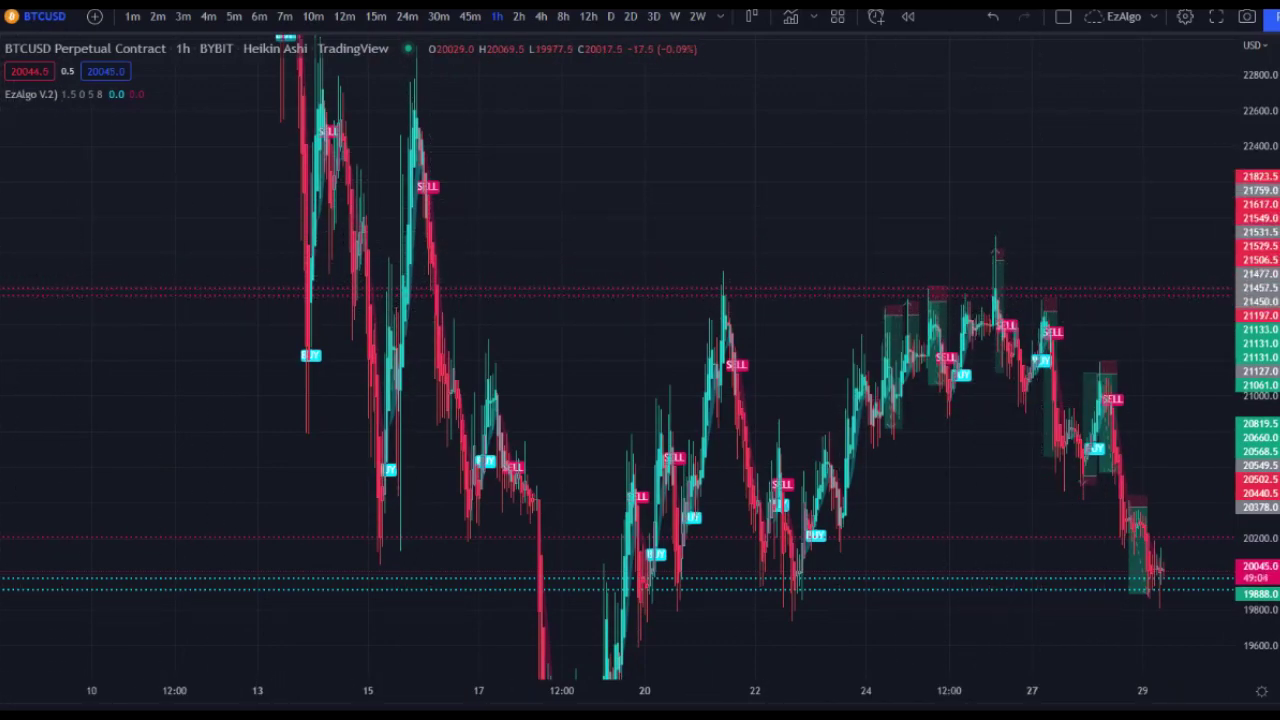
- Draw a purple rectangle over the 1-hour resistance area from about 21544 to 21746, and delete it
click(2, 144)
click(53, 208)
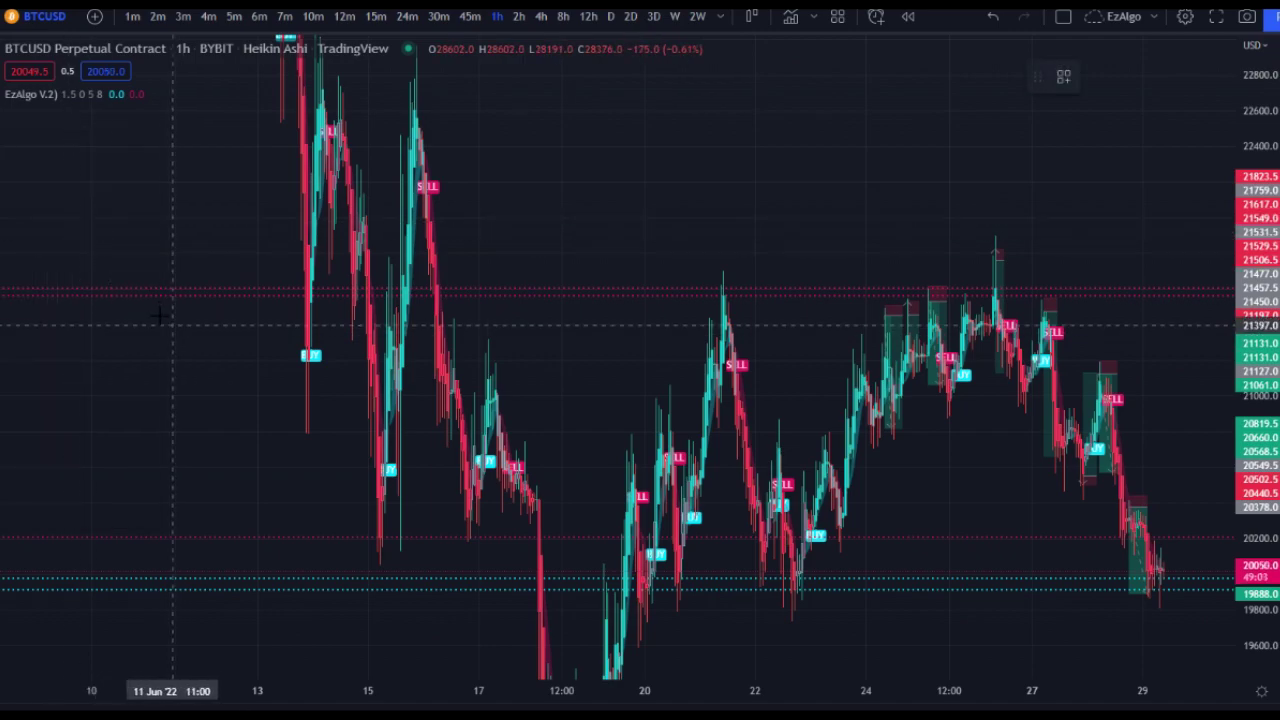
click(133, 263)
mouse_move(133, 263)
mouse_down()
mouse_move(903, 334)
mouse_move(1228, 334)
mouse_move(1230, 298)
mouse_up()
click(1230, 298)
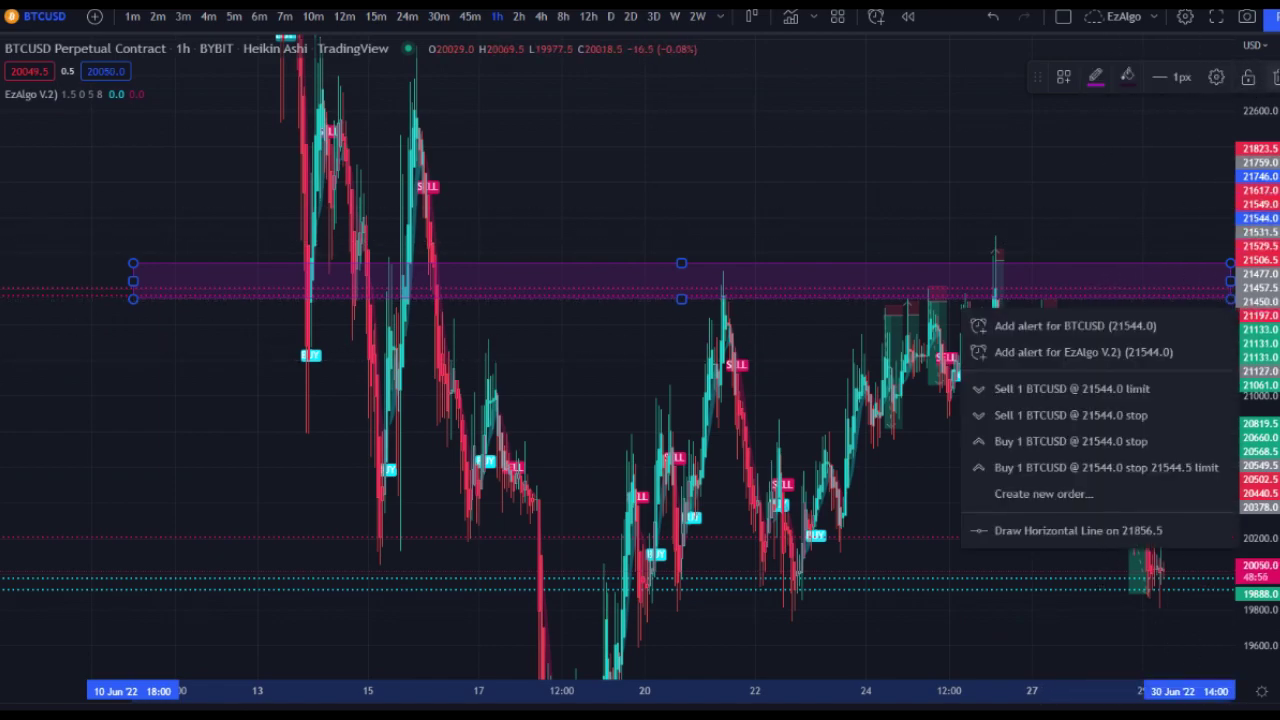
click(1276, 77)
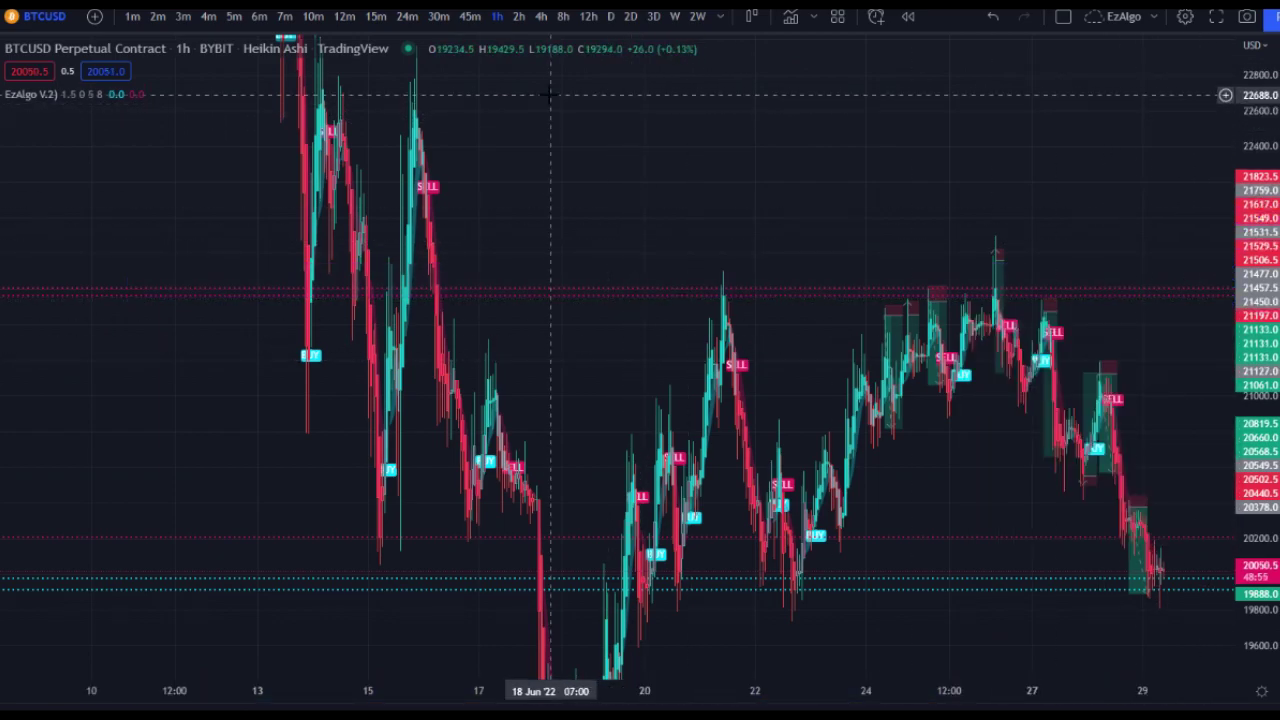
- Switch the chart to the 15-minute timeframe and rescale it around the 24–25 June short positions
click(375, 16)
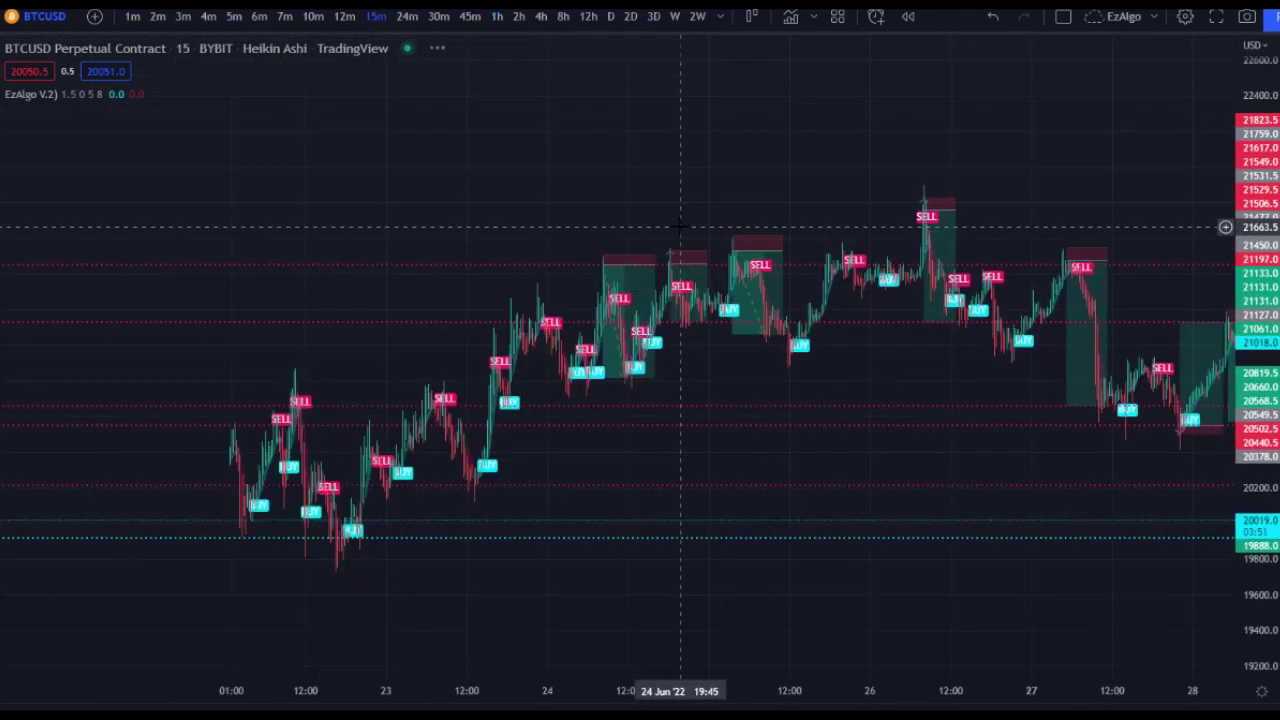
drag(1257, 427, 1243, 226)
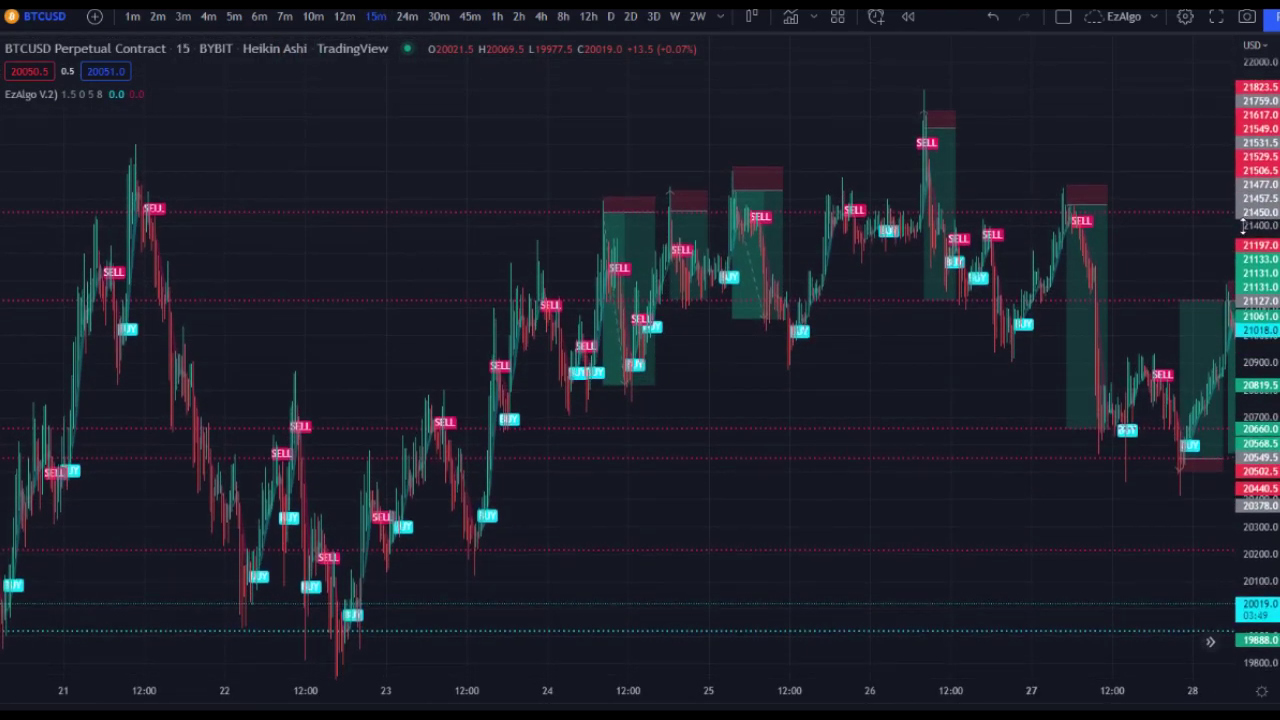
scroll(600, 443, up, 3)
drag(560, 431, 897, 420)
scroll(663, 427, up, 4)
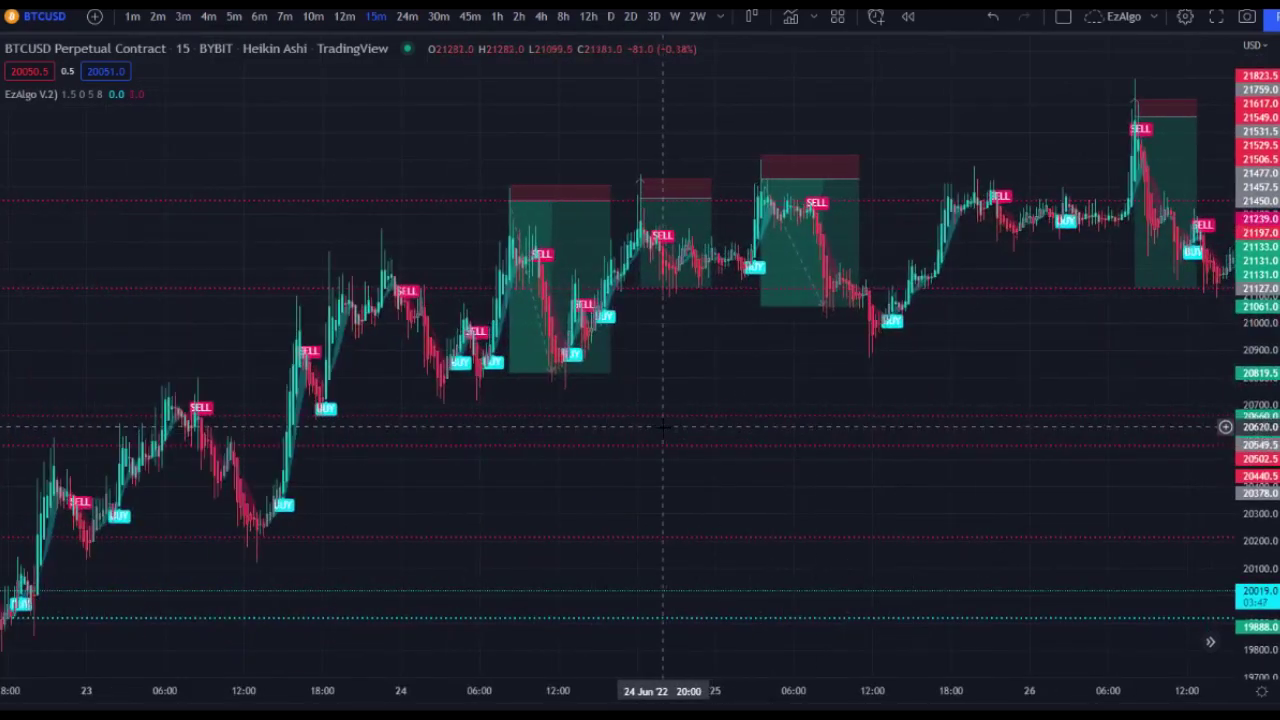
drag(272, 375, 540, 364)
scroll(515, 350, up, 5)
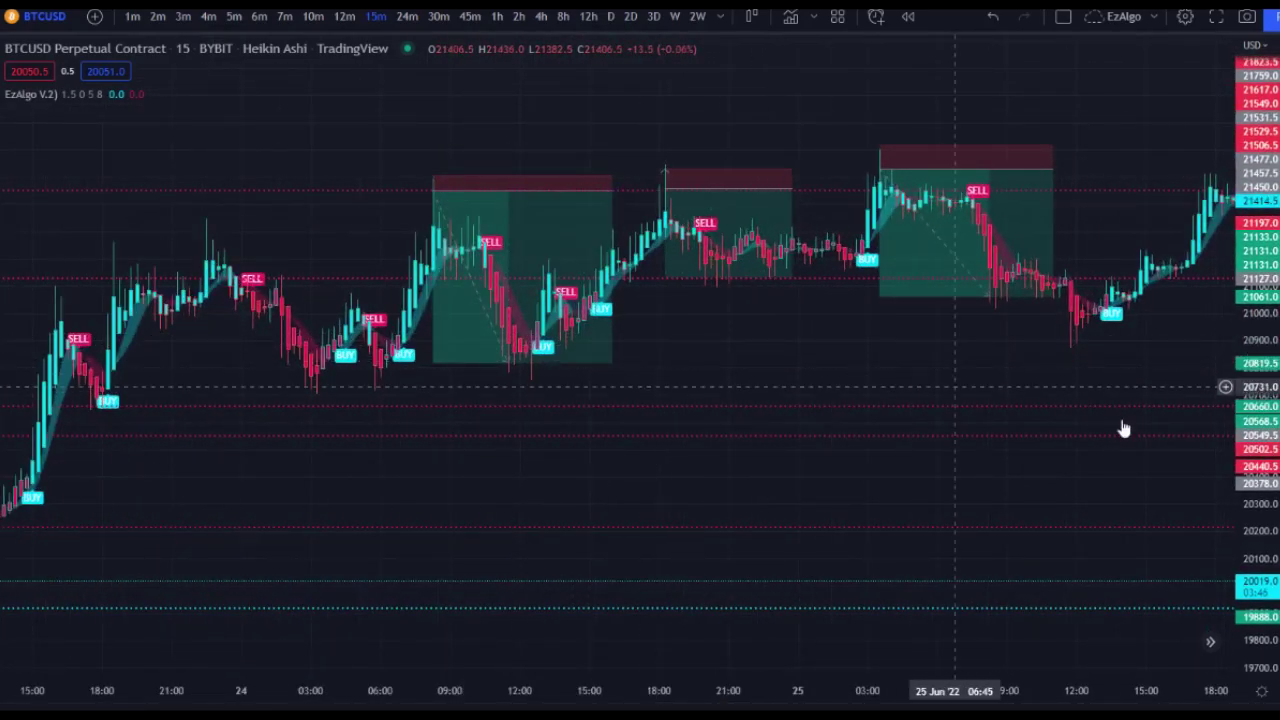
scroll(816, 425, up, 3)
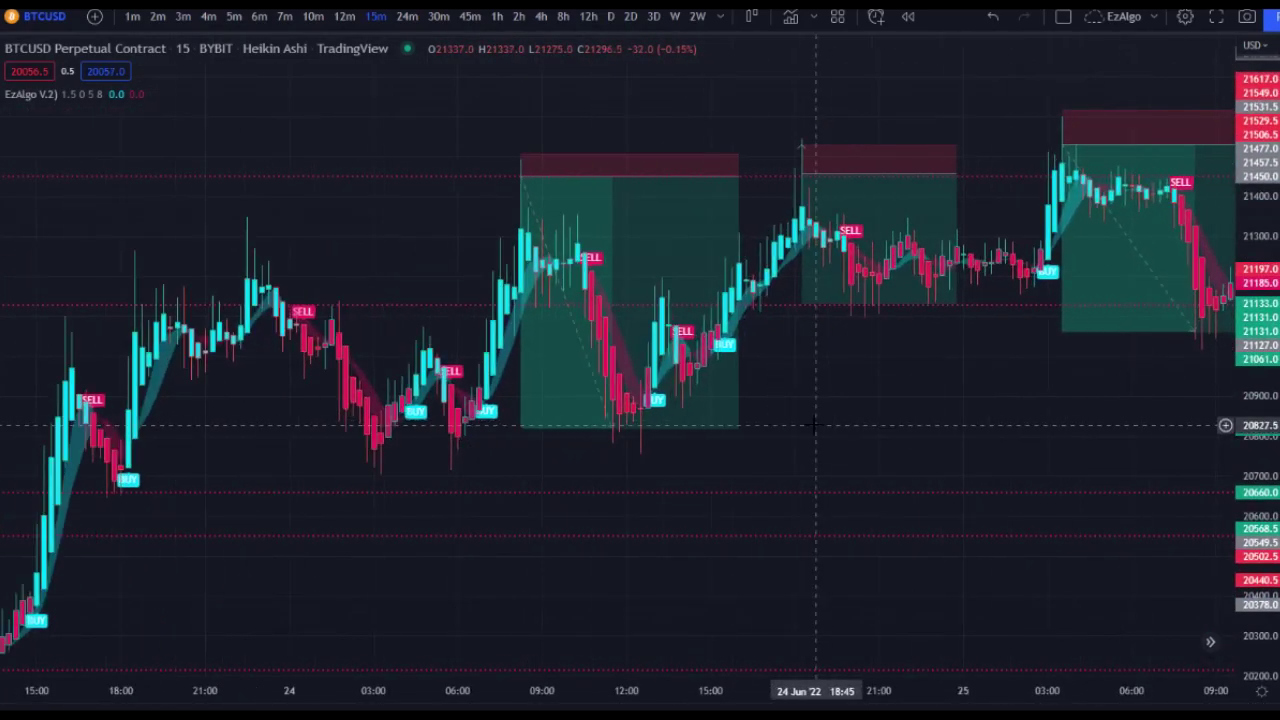
scroll(816, 425, up, 2)
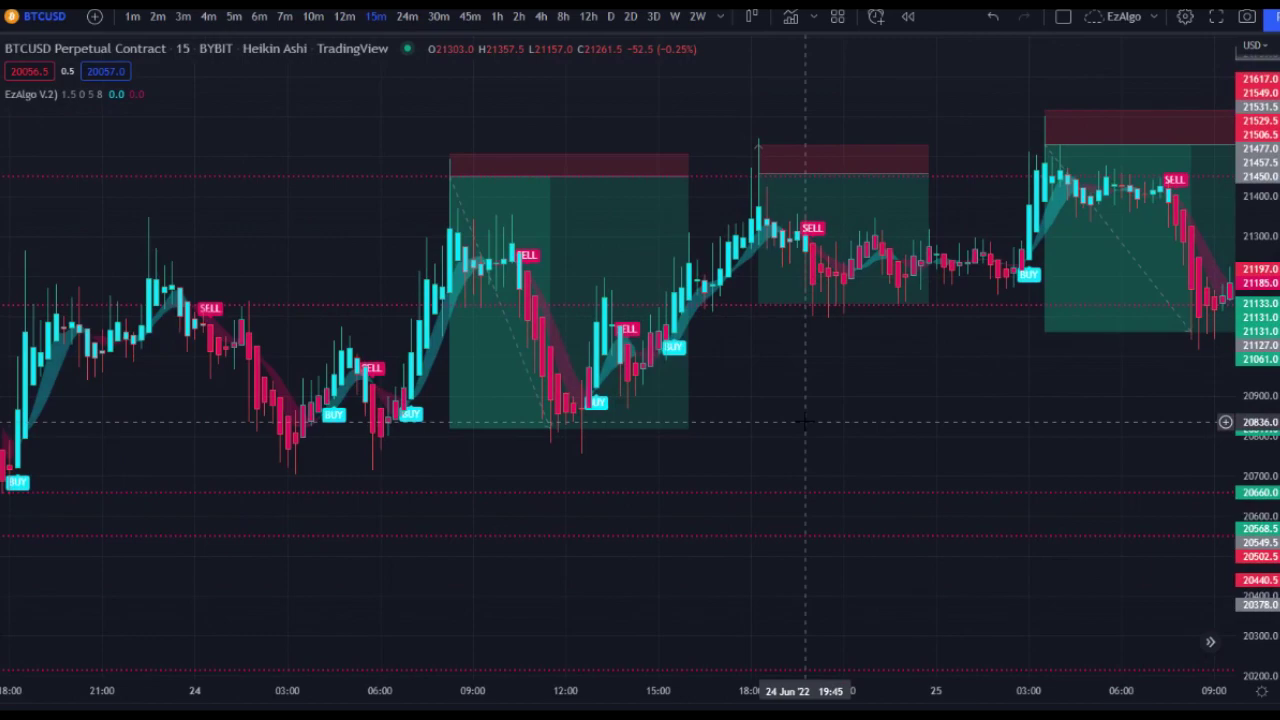
scroll(803, 423, down, 1)
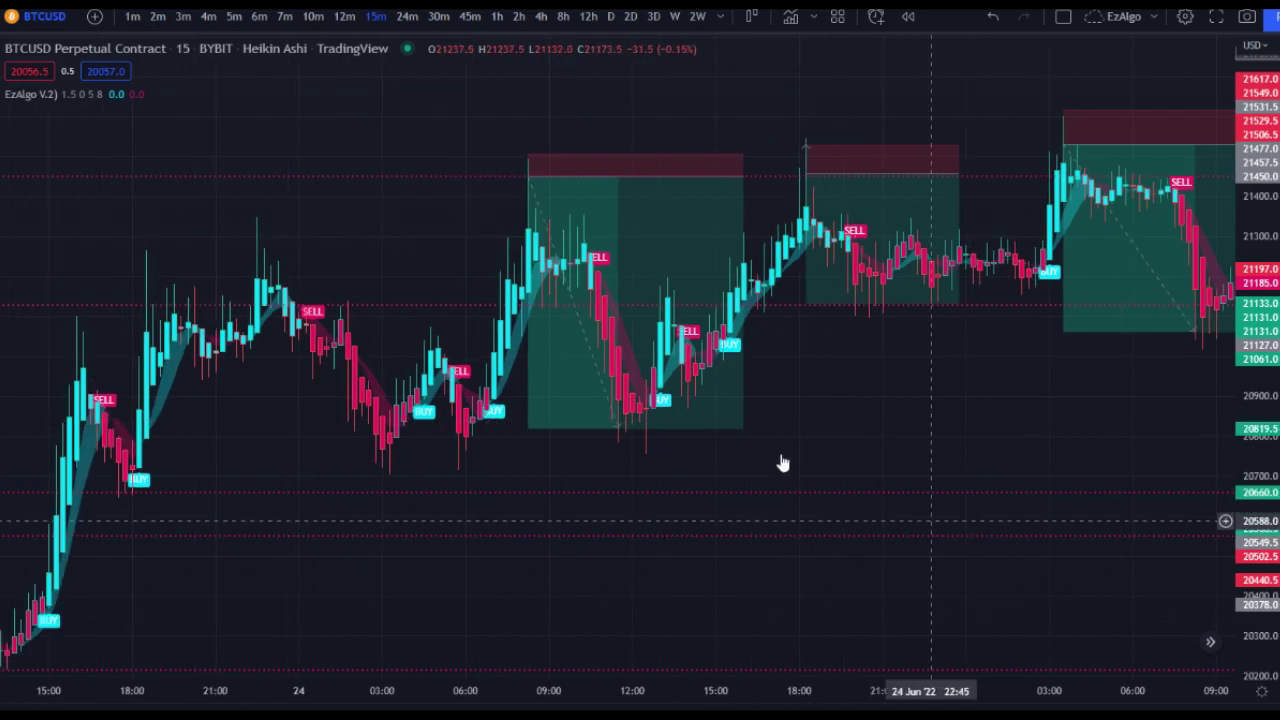
- Open the EzAlgo V.2 indicator settings to check the Show S/R option, and close the dialog
click(140, 94)
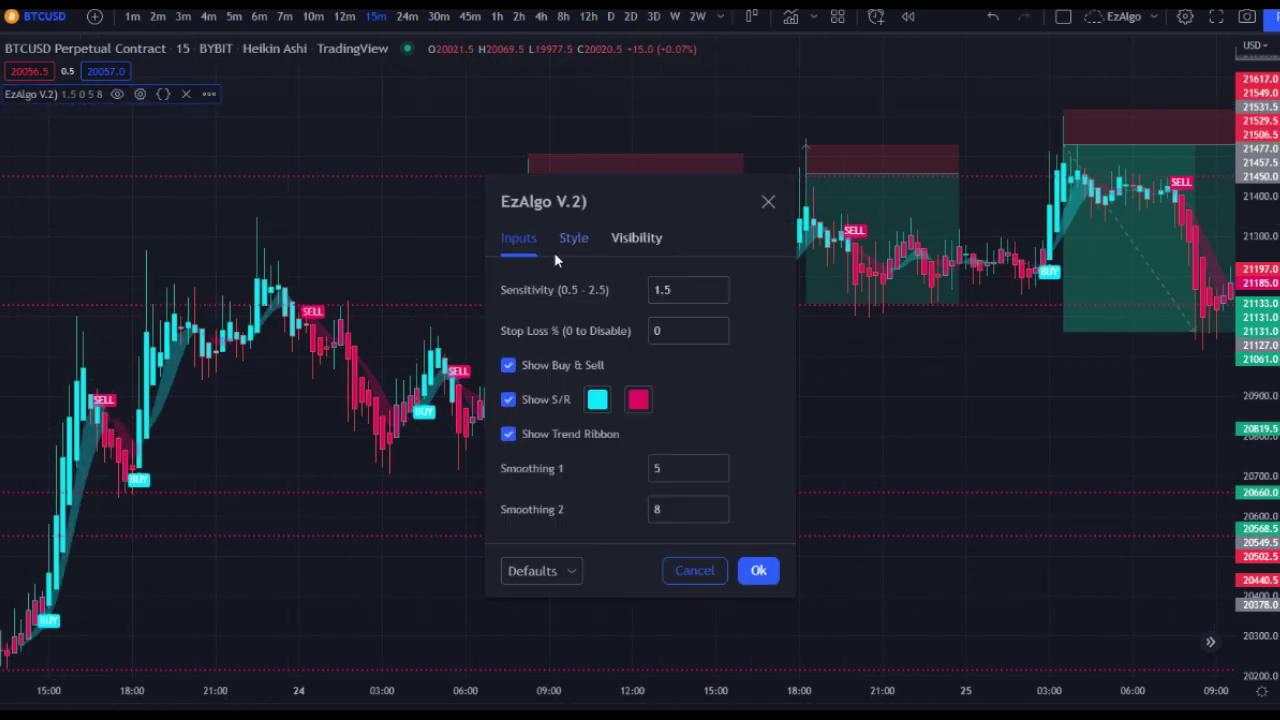
click(536, 404)
click(758, 570)
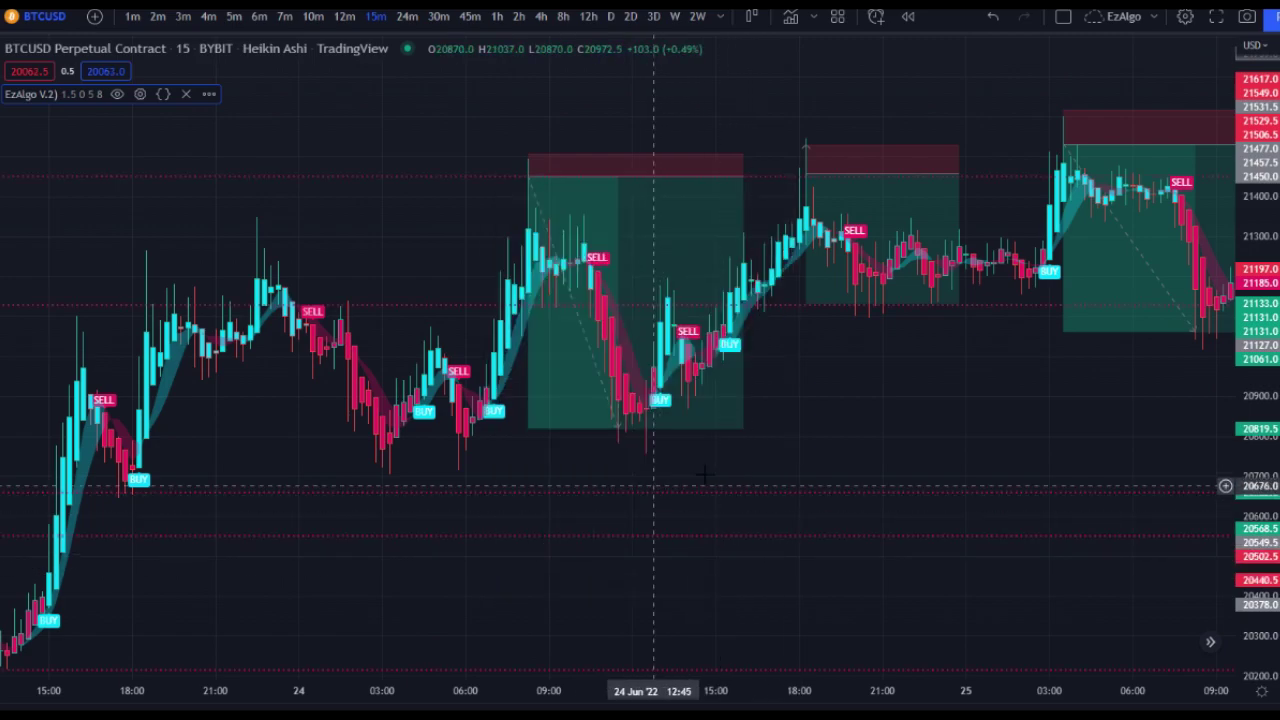
- Examine how price reacts at the indicator's support and resistance lines around the 24–25 June short positions
scroll(902, 412, up, 1)
drag(930, 405, 596, 430)
scroll(560, 426, down, 3)
drag(988, 426, 908, 372)
scroll(660, 414, down, 3)
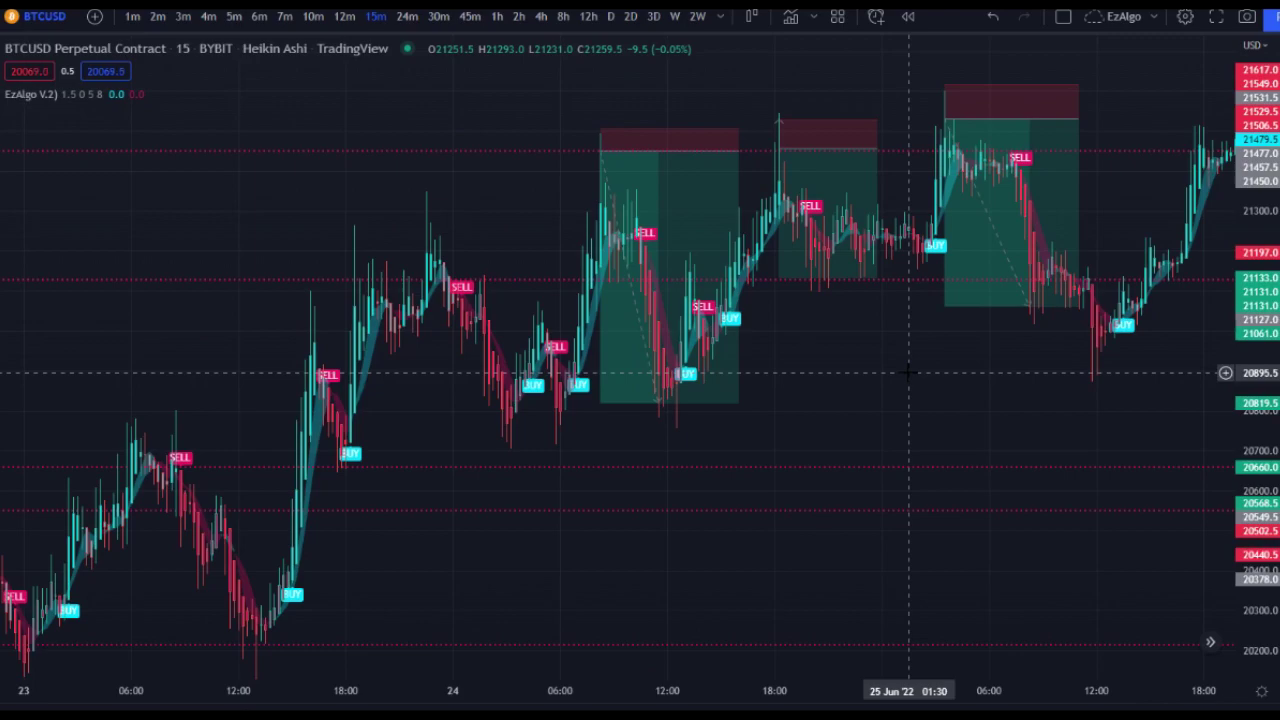
scroll(888, 367, up, 4)
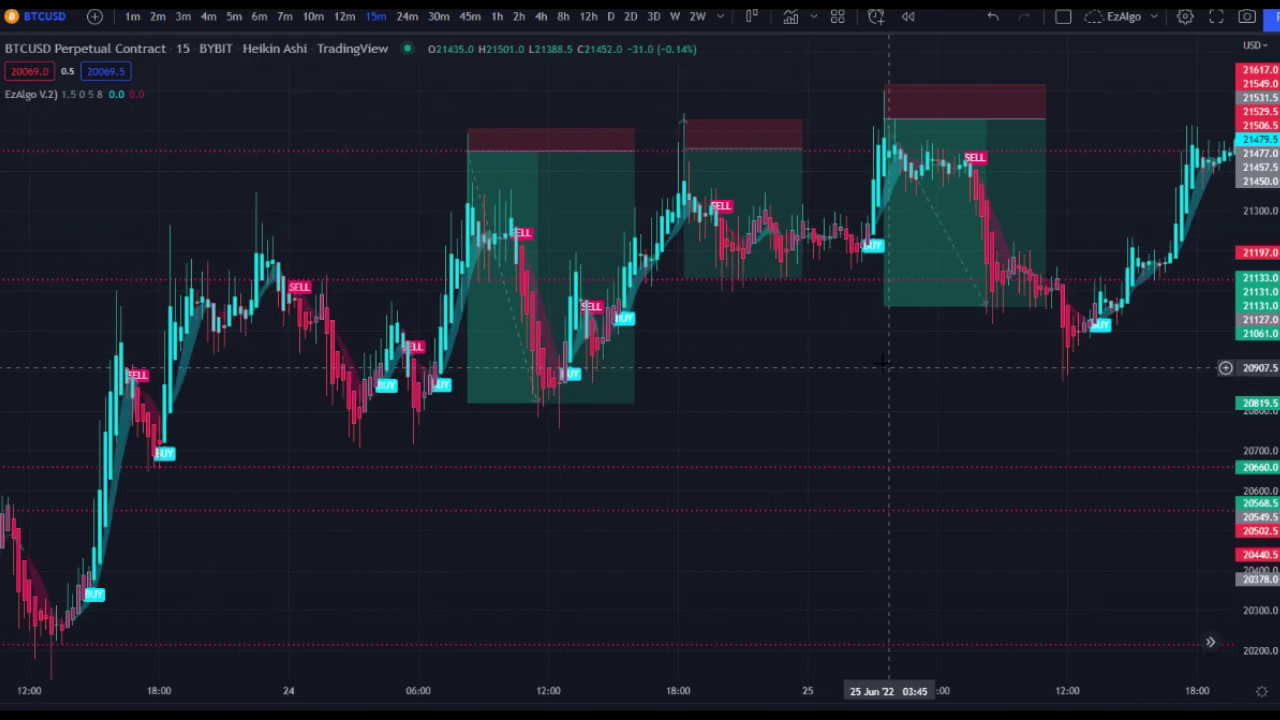
- Examine the 24 June 08:15 short position from its entry at the resistance line down to its target, including the nearby buy and sell signals
drag(742, 377, 1086, 411)
scroll(873, 416, up, 5)
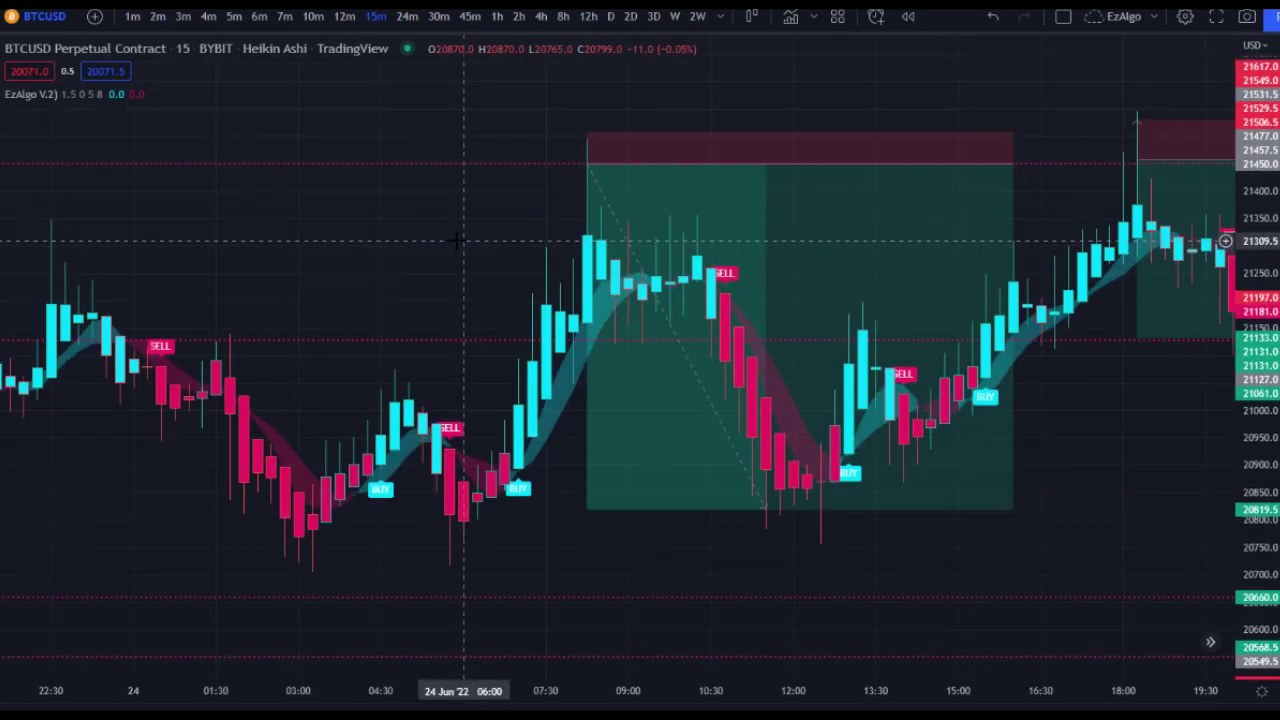
scroll(630, 155, down, 5)
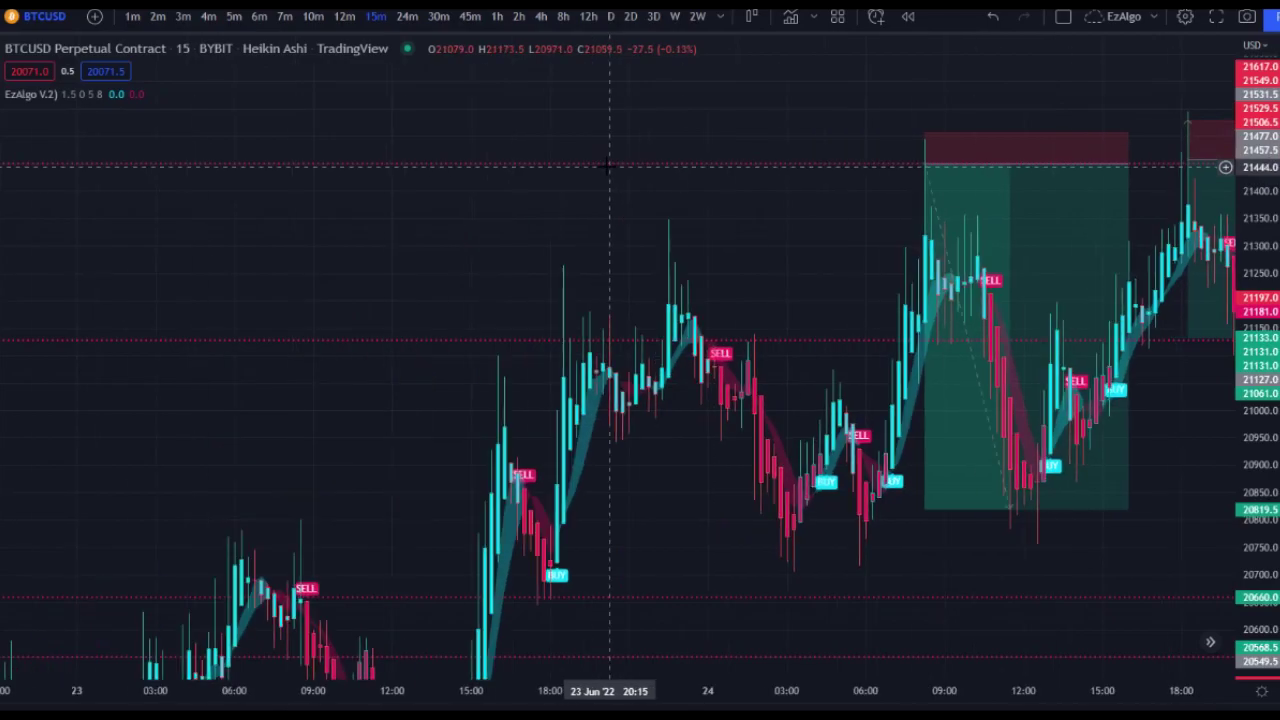
scroll(630, 158, up, 5)
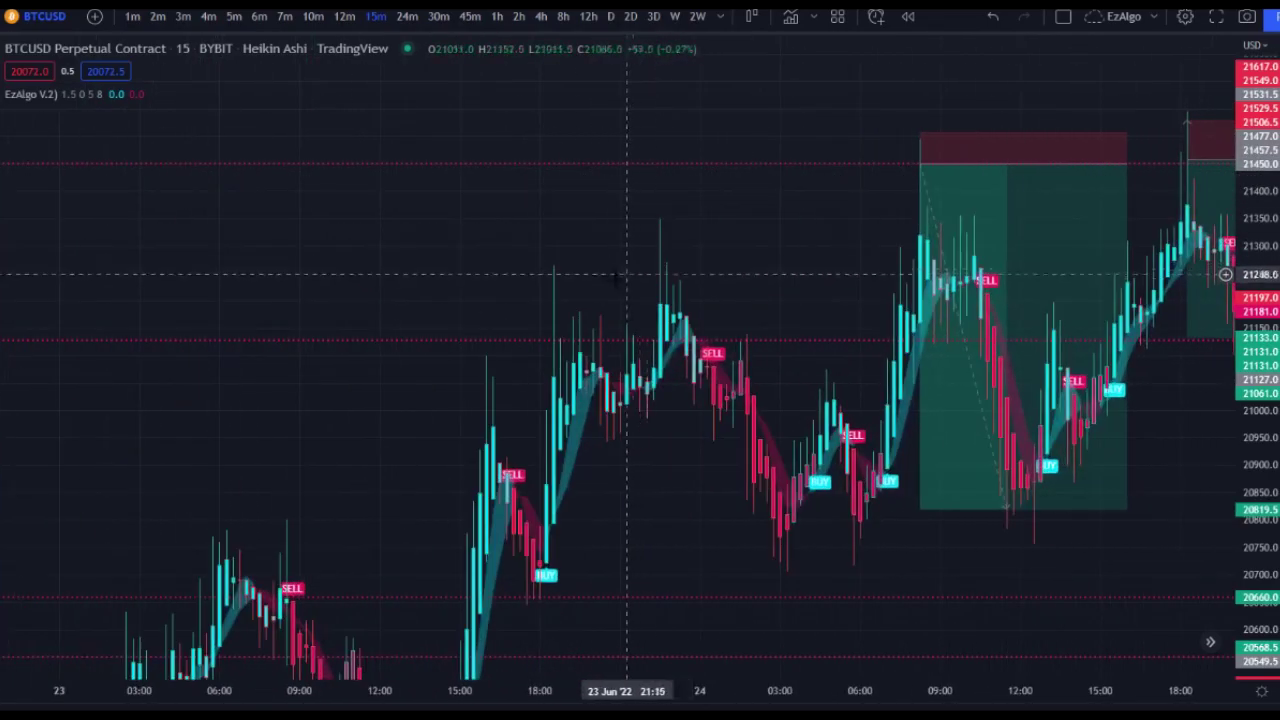
scroll(650, 242, up, 2)
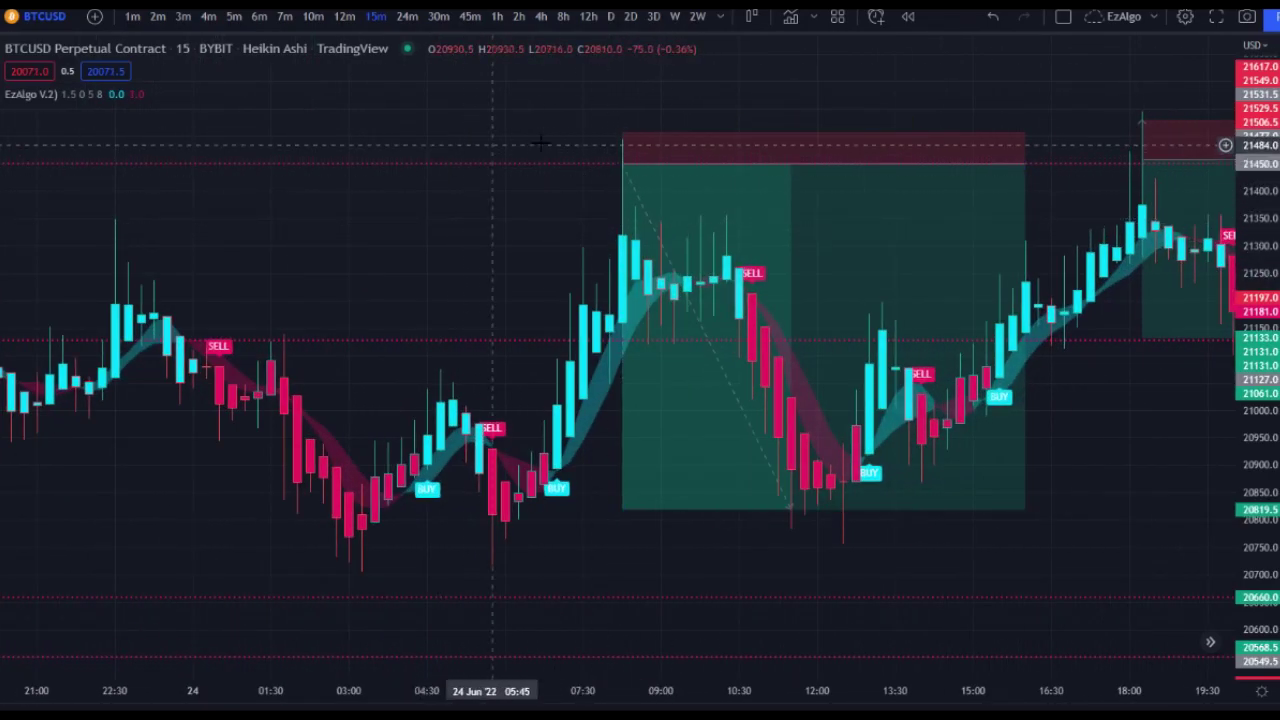
drag(479, 229, 165, 235)
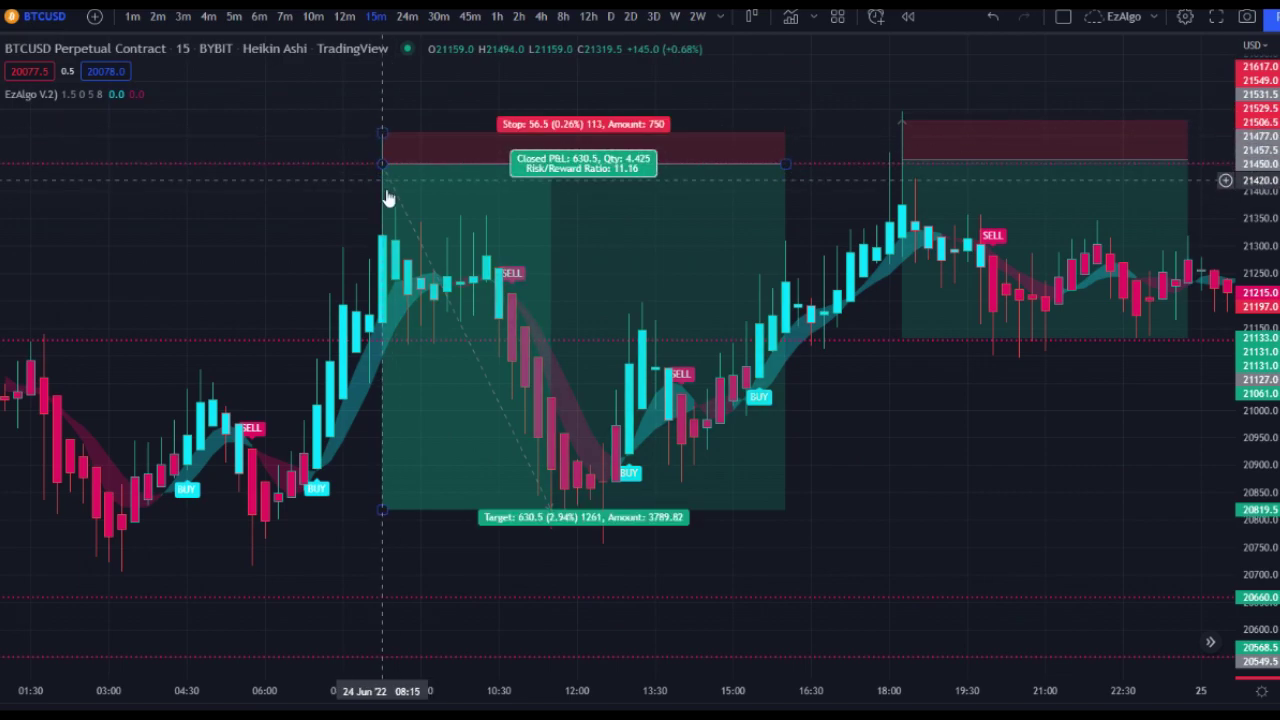
scroll(389, 177, down, 1)
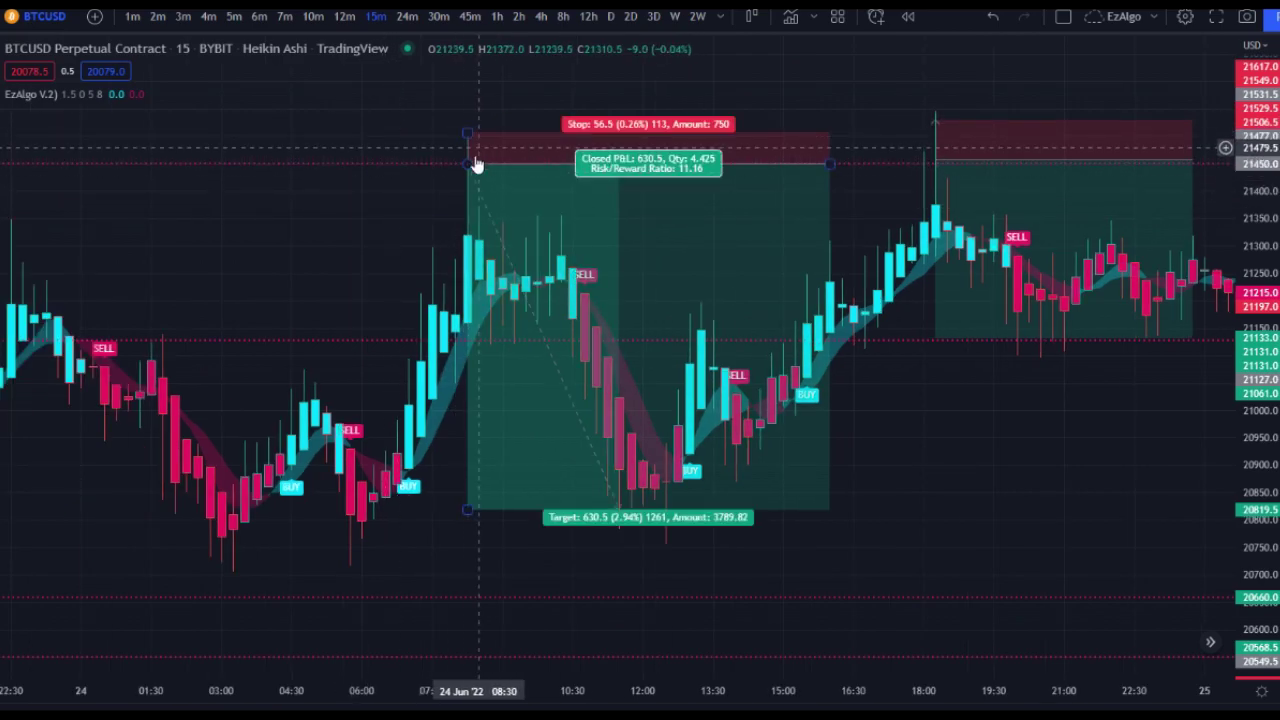
scroll(477, 163, up, 2)
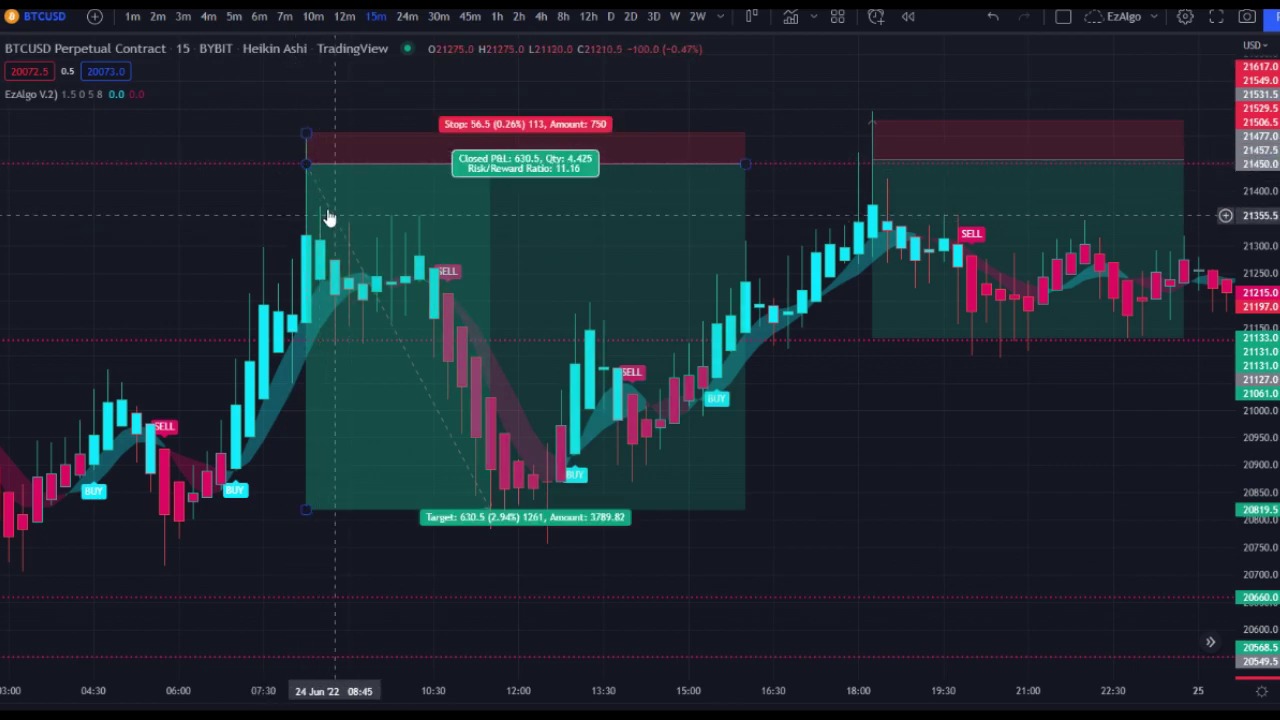
drag(140, 255, 311, 199)
scroll(262, 236, down, 1)
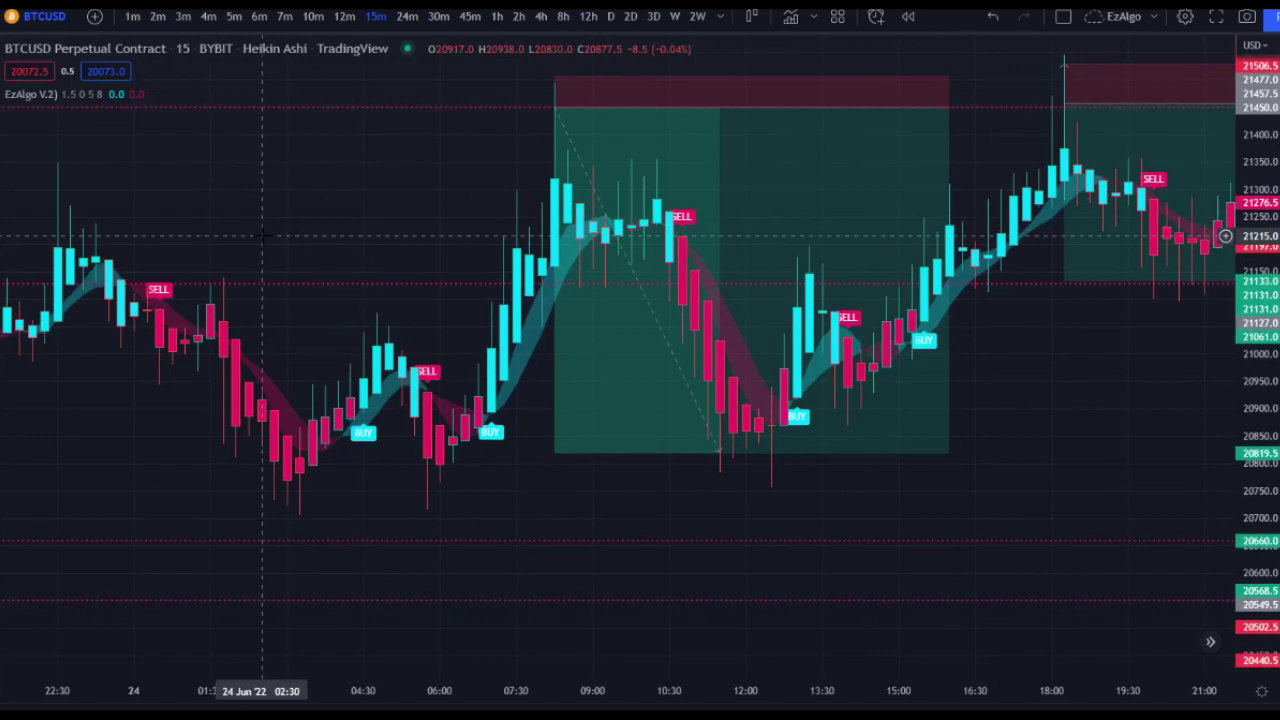
drag(1076, 337, 940, 323)
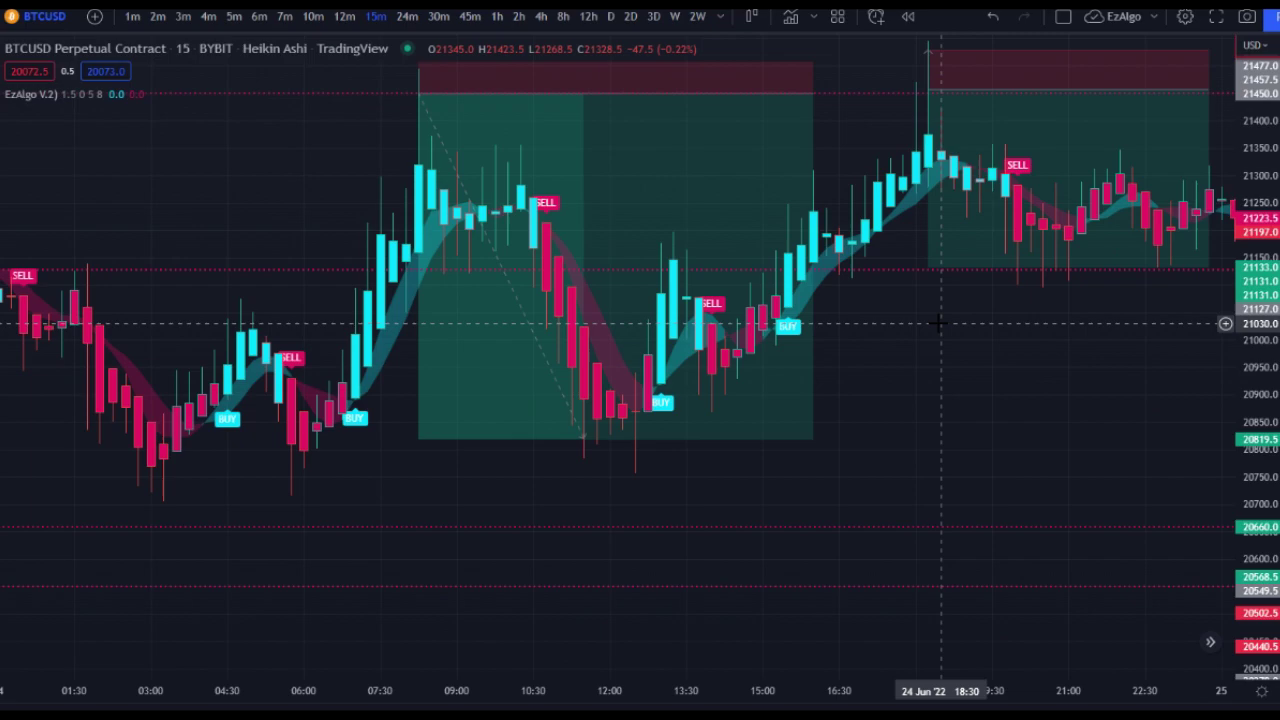
scroll(711, 283, down, 3)
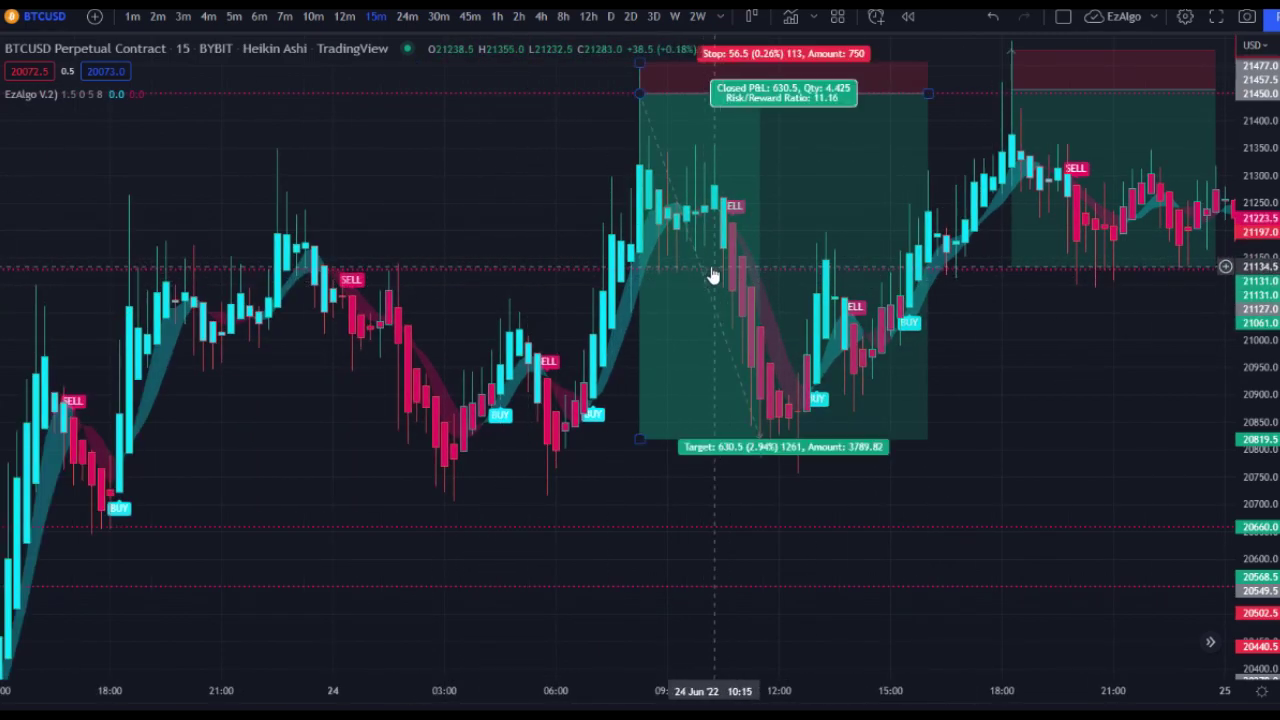
scroll(711, 276, up, 3)
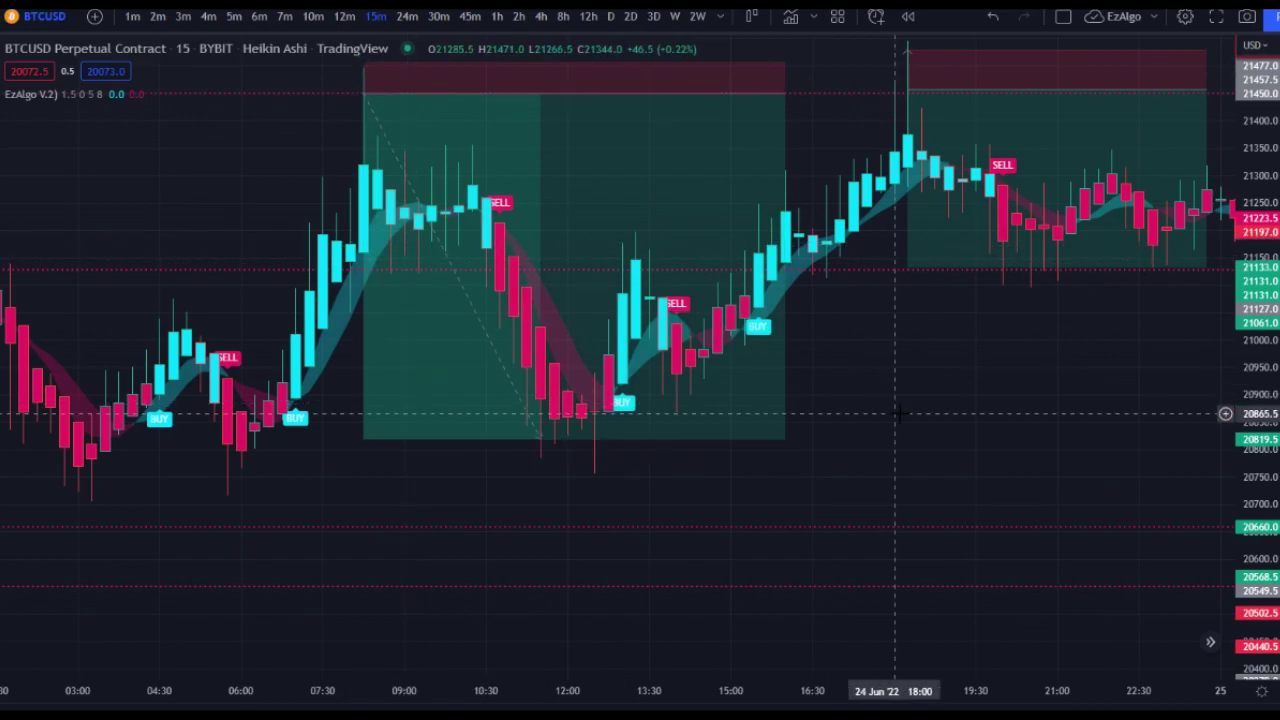
scroll(560, 414, down, 3)
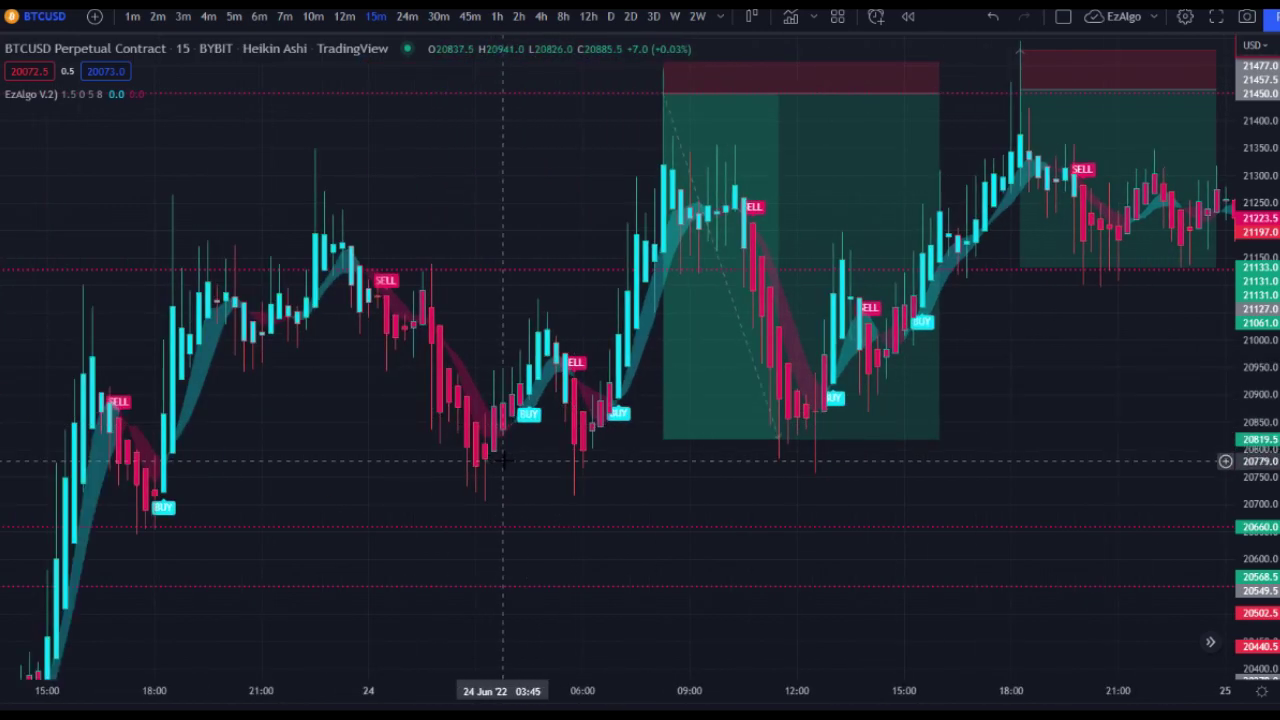
scroll(503, 460, up, 2)
scroll(466, 509, up, 2)
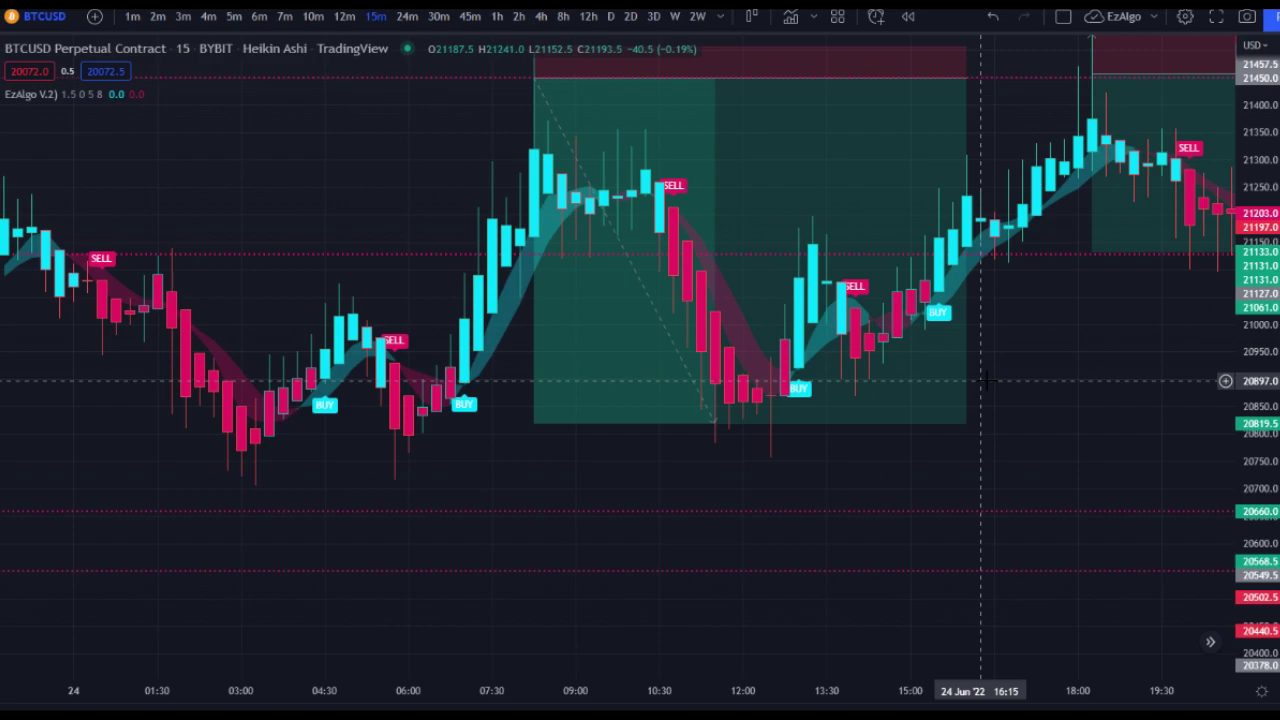
drag(1041, 367, 843, 430)
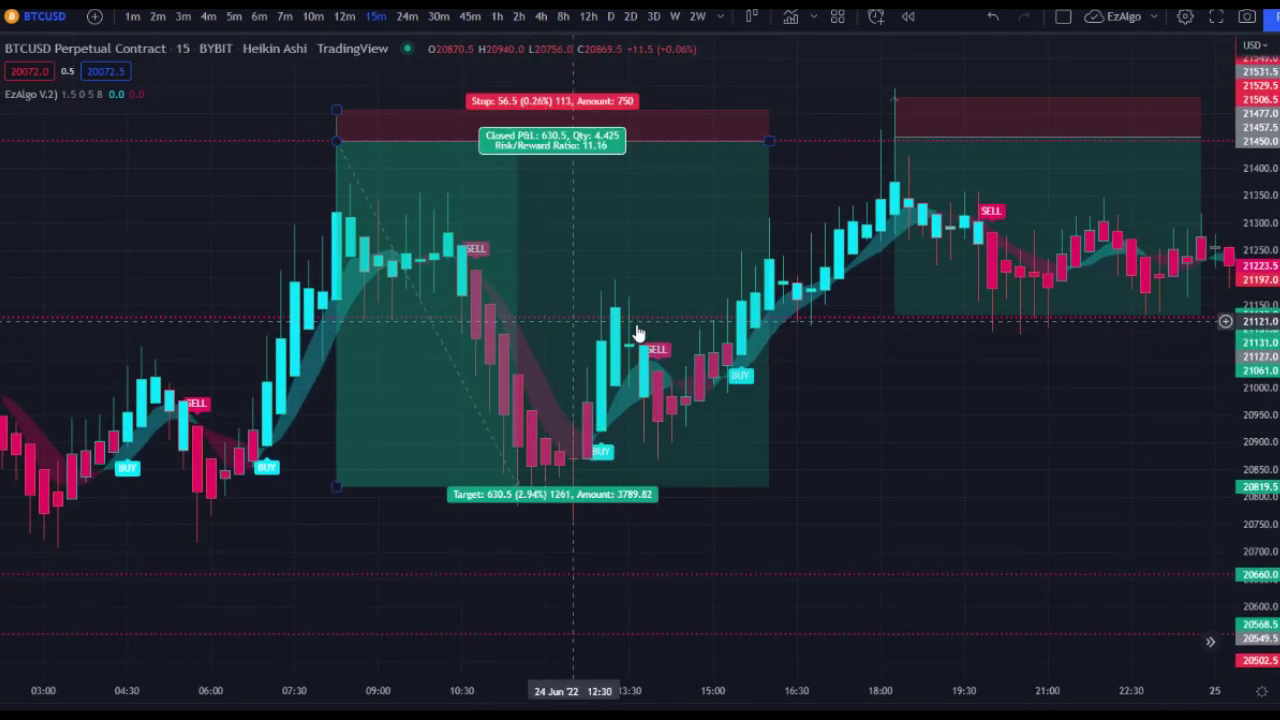
- Examine the 24 June 18:15 short position, comparing its entry, stop and target with the indicator's resistance and support lines
drag(898, 404, 530, 379)
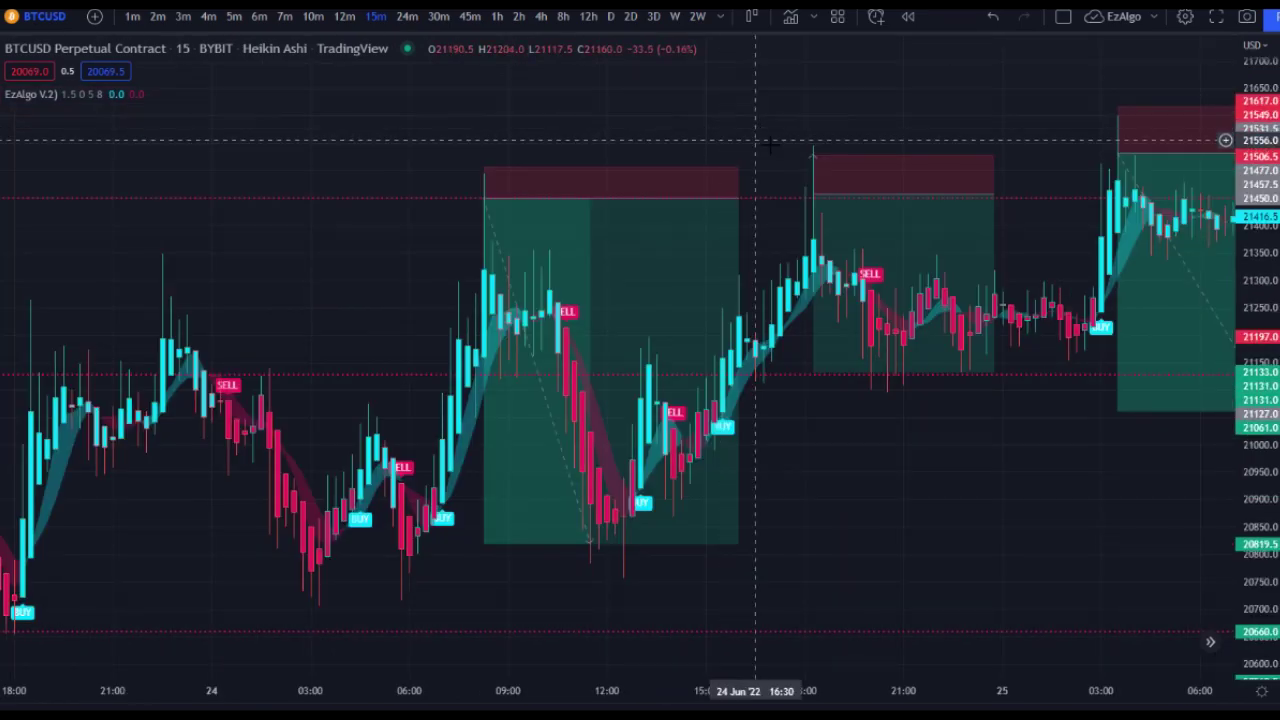
scroll(714, 171, up, 2)
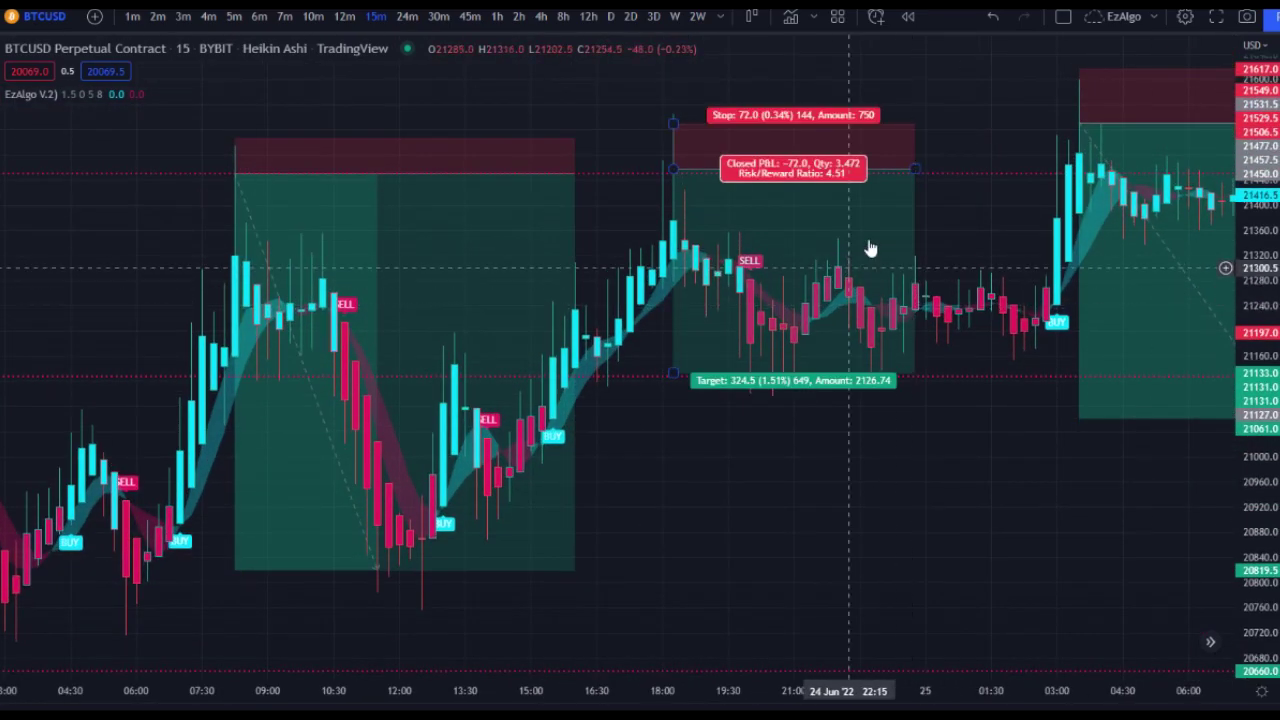
drag(969, 233, 1084, 302)
scroll(740, 274, up, 1)
scroll(715, 260, up, 2)
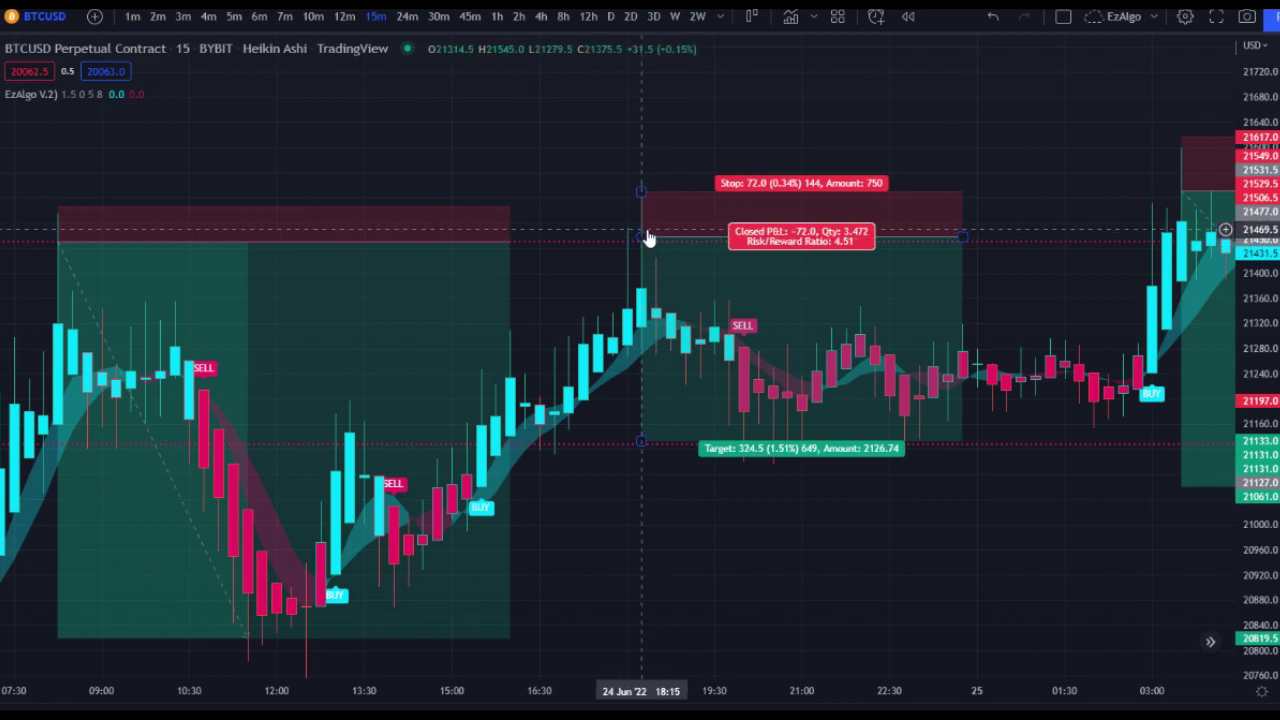
scroll(700, 318, down, 4)
drag(955, 511, 852, 479)
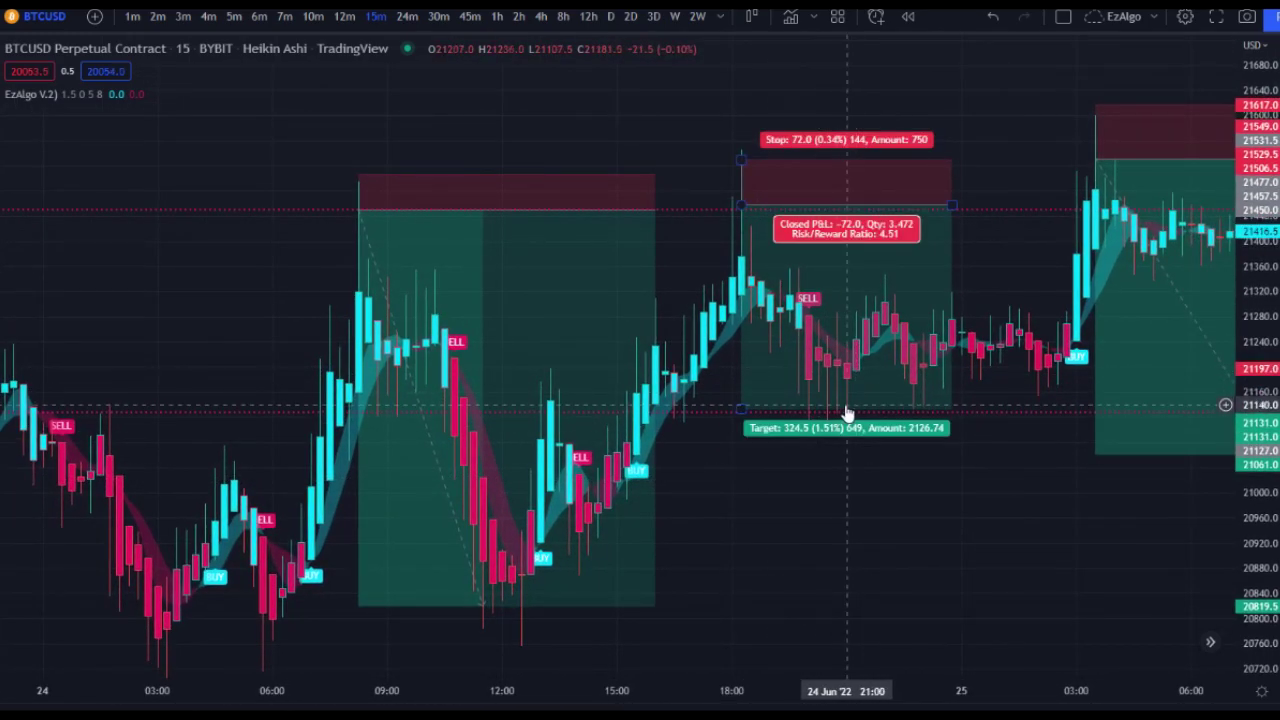
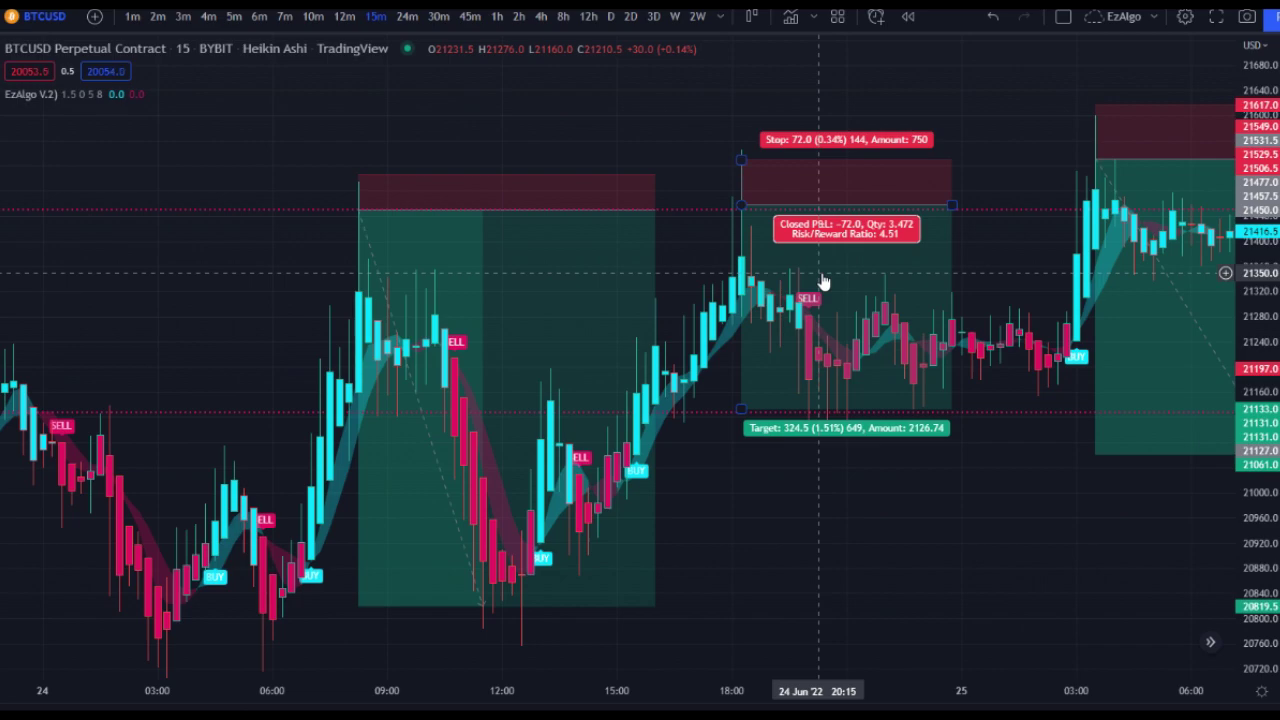
scroll(826, 276, up, 3)
scroll(702, 230, up, 1)
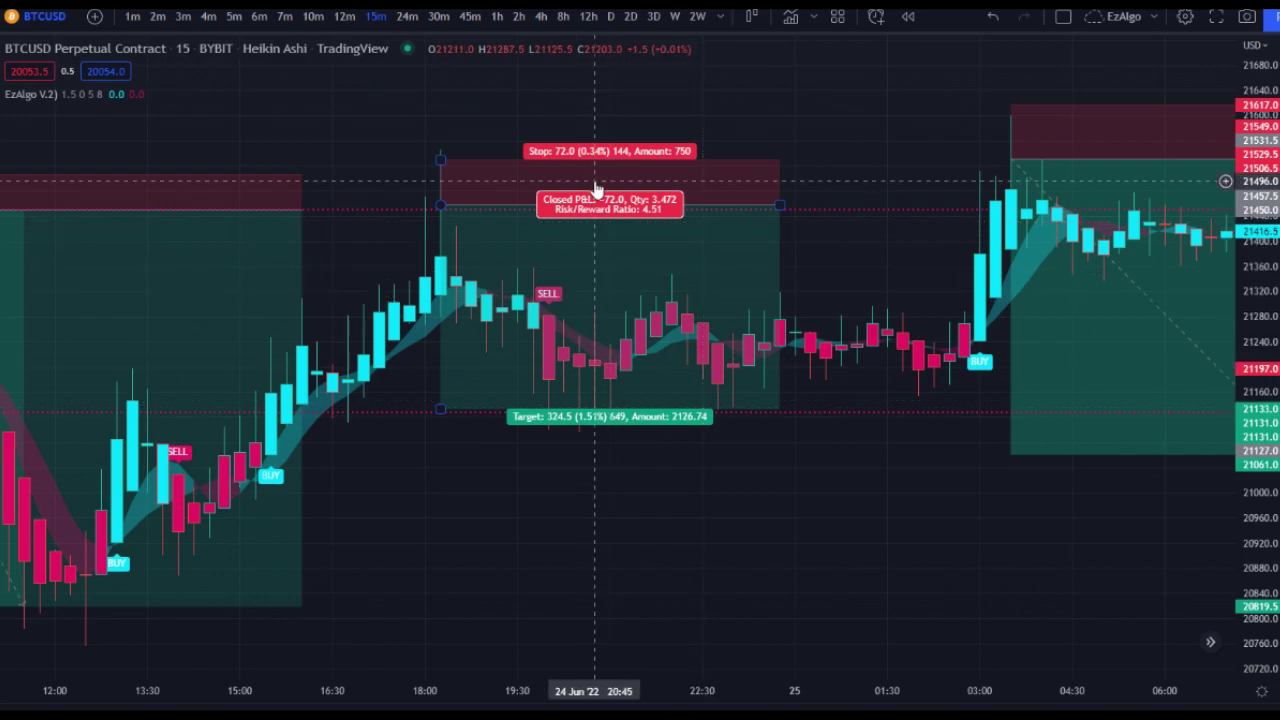
scroll(740, 368, down, 2)
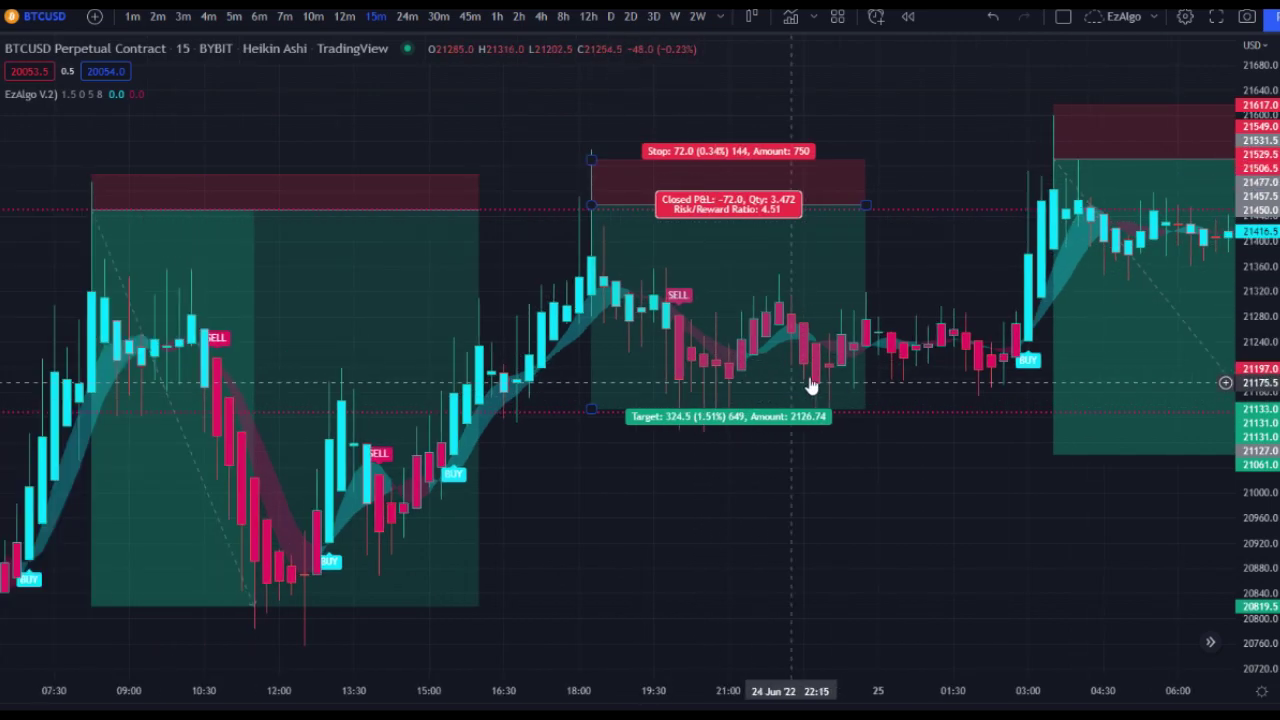
scroll(904, 287, down, 2)
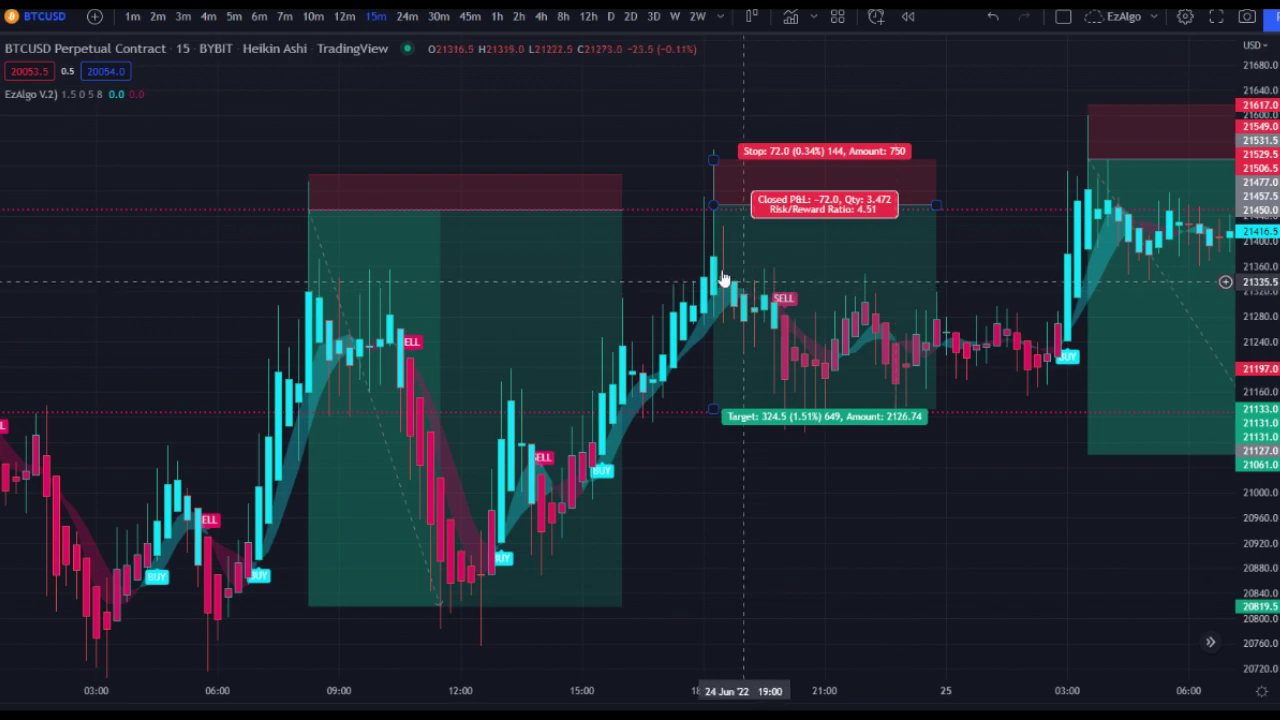
- Reposition the 25 June short position with entry at 21565.0, stop at 21613.5 and target at 21126.5 near the support line
drag(668, 237, 646, 233)
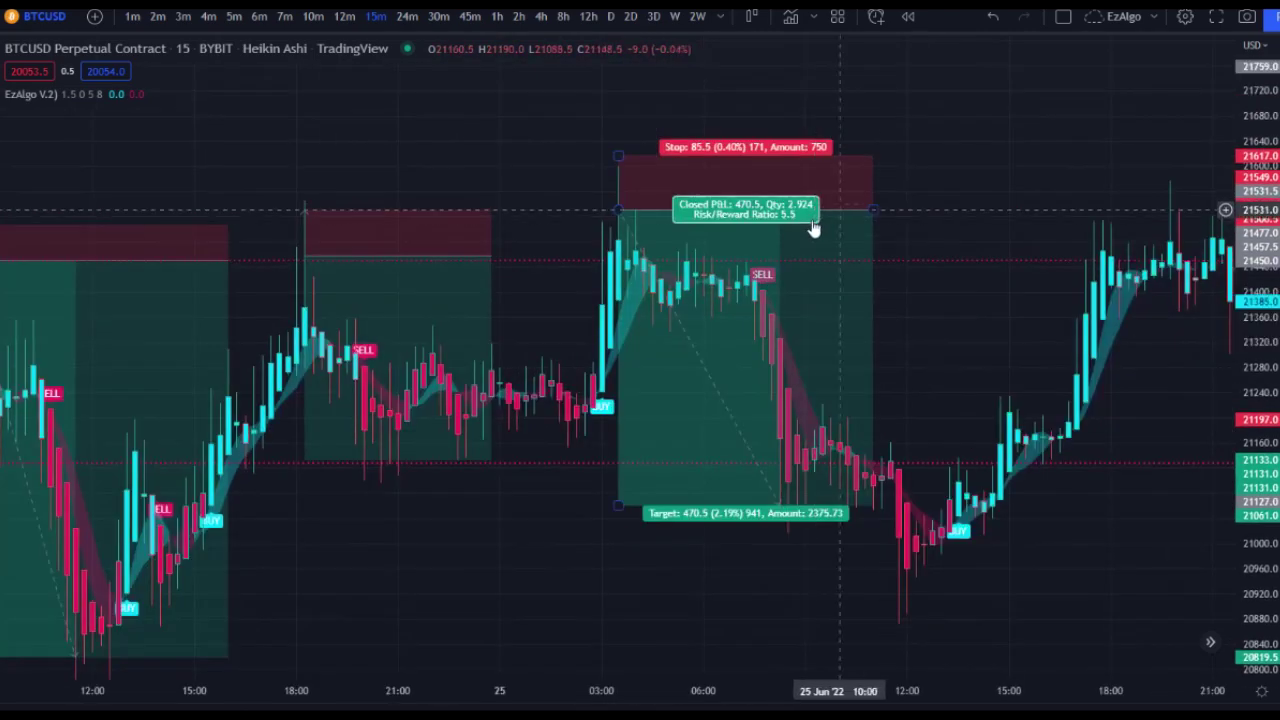
scroll(815, 229, up, 1)
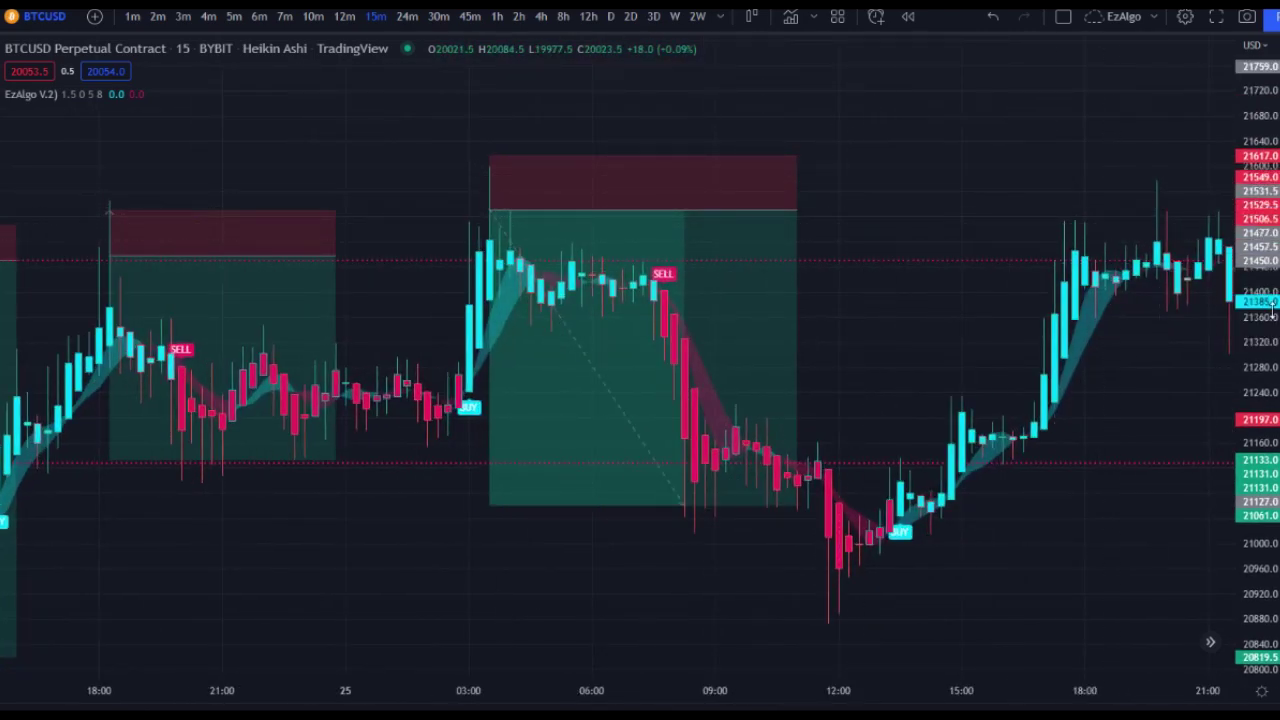
scroll(766, 250, down, 2)
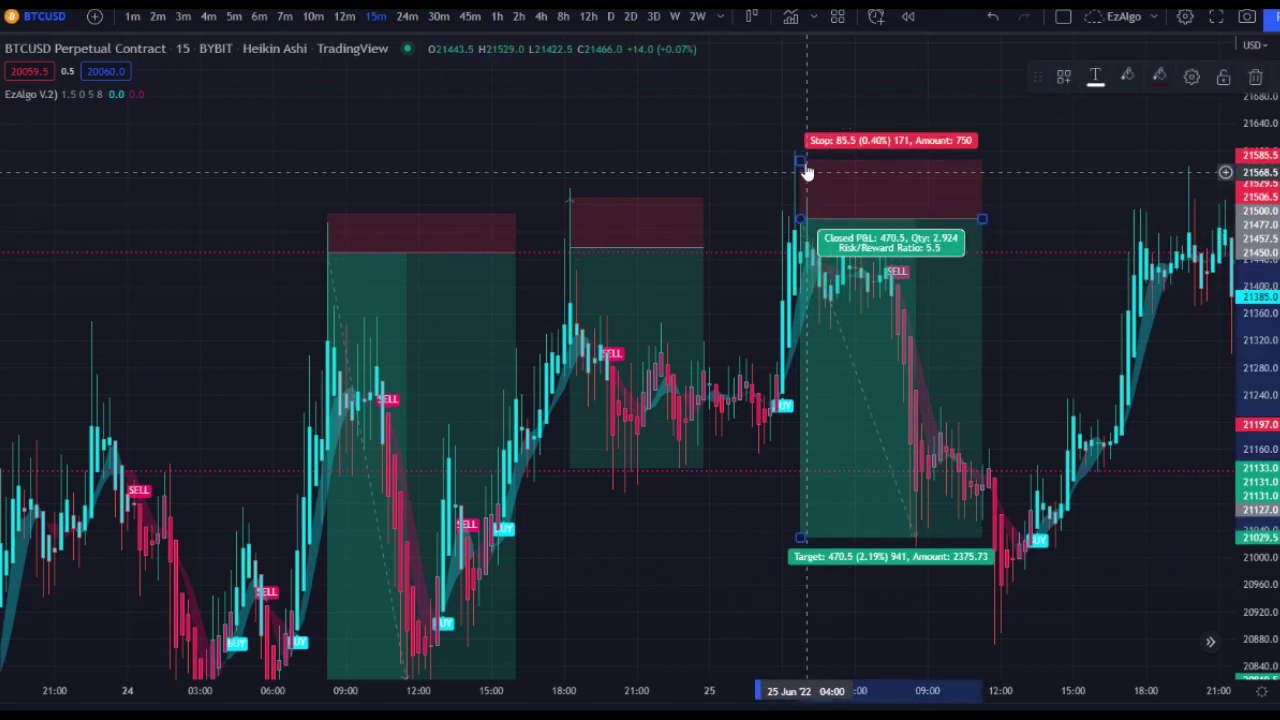
drag(802, 160, 771, 209)
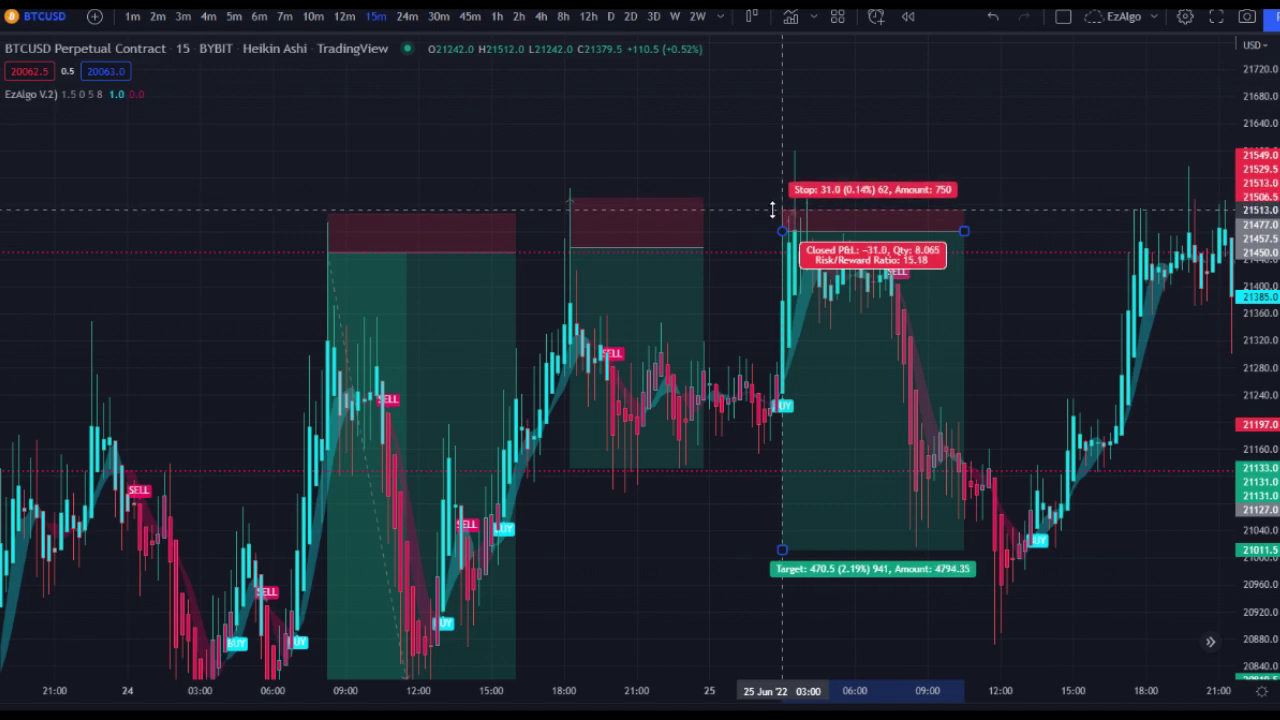
mouse_move(774, 207)
mouse_down()
mouse_move(806, 262)
mouse_move(826, 280)
mouse_move(828, 269)
mouse_up()
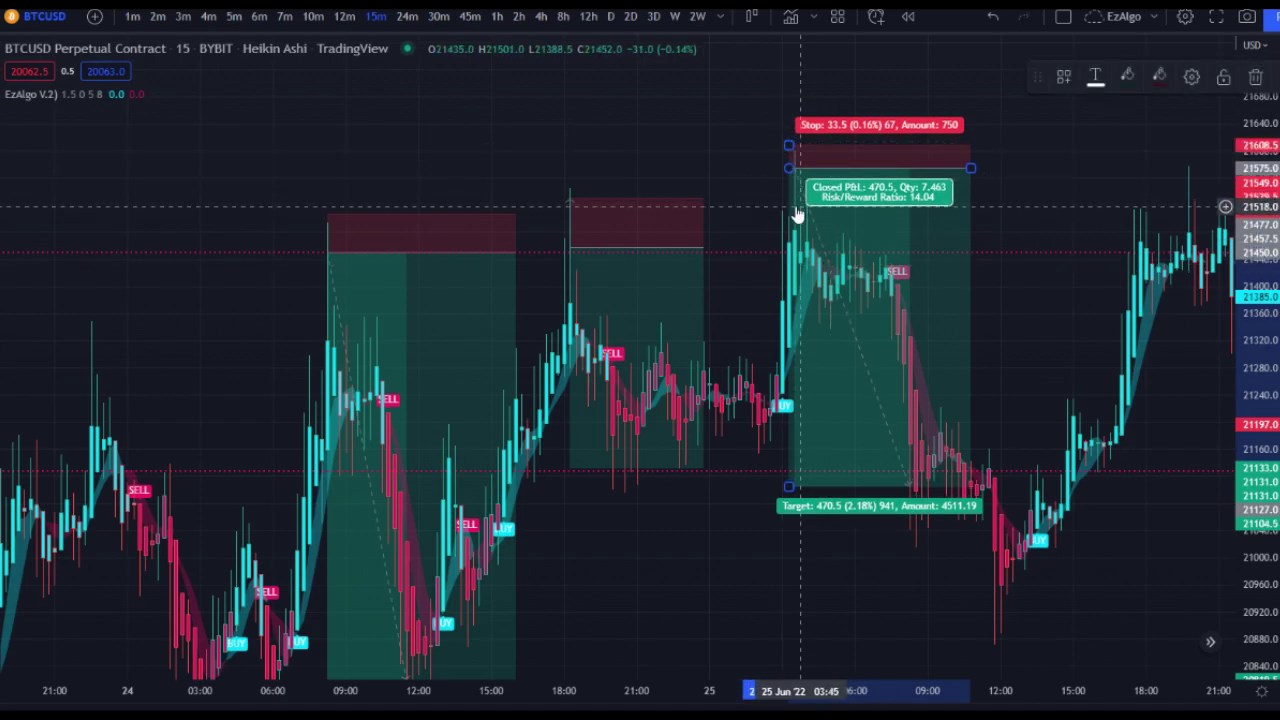
scroll(810, 245, up, 2)
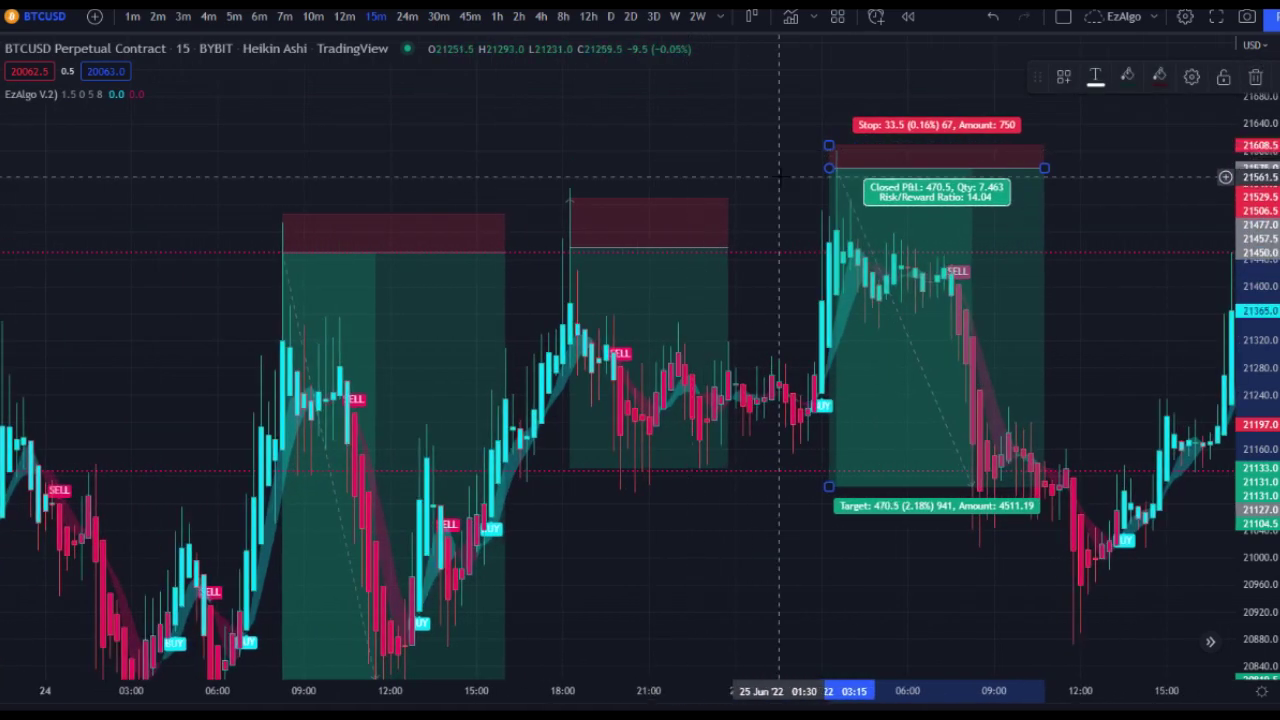
scroll(835, 166, up, 1)
drag(834, 147, 834, 175)
drag(1095, 260, 942, 226)
mouse_move(755, 450)
mouse_down()
mouse_move(765, 423)
mouse_move(704, 438)
mouse_up()
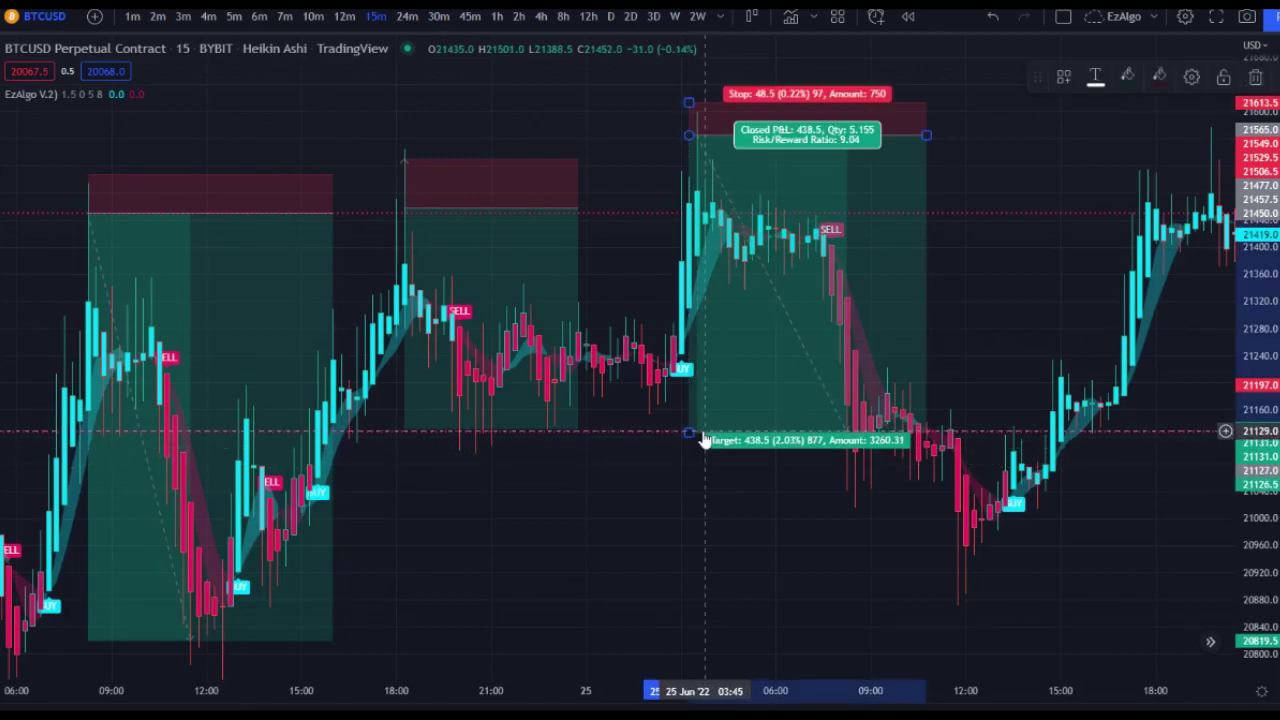
- Extend the 25 June short position's target below the support line to 21089.0
click(990, 288)
drag(997, 308, 796, 248)
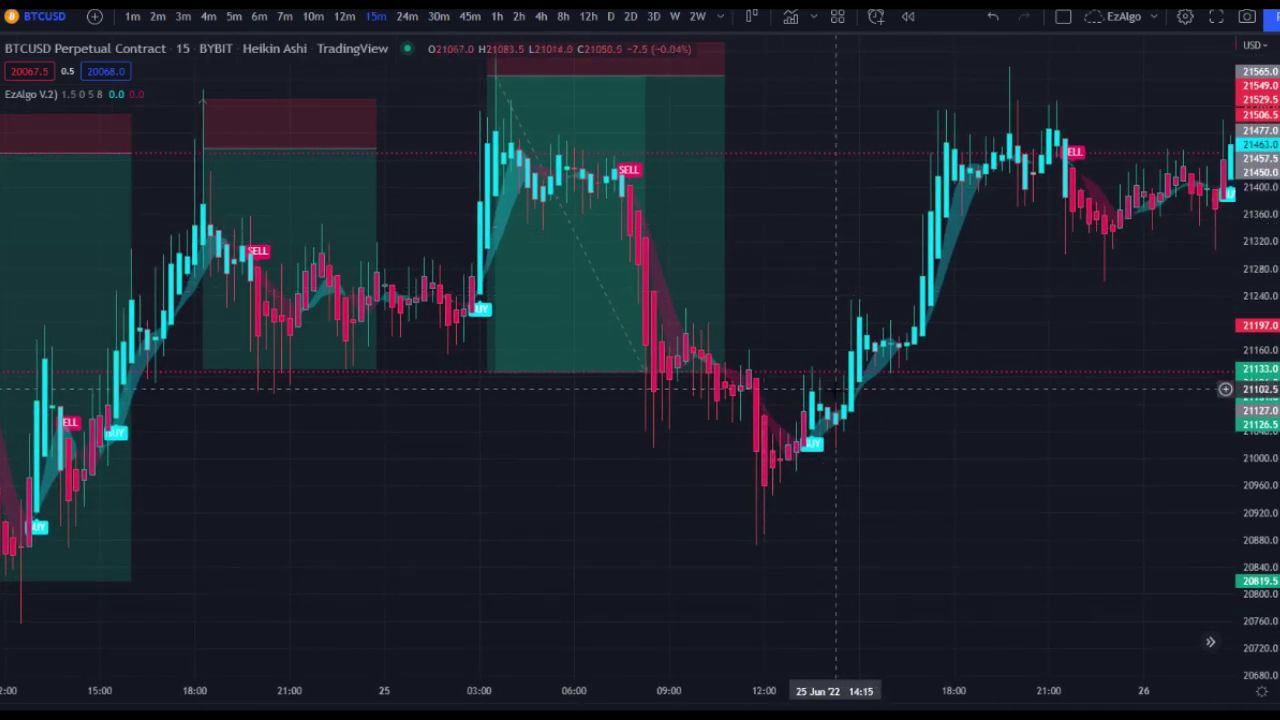
scroll(763, 300, down, 2)
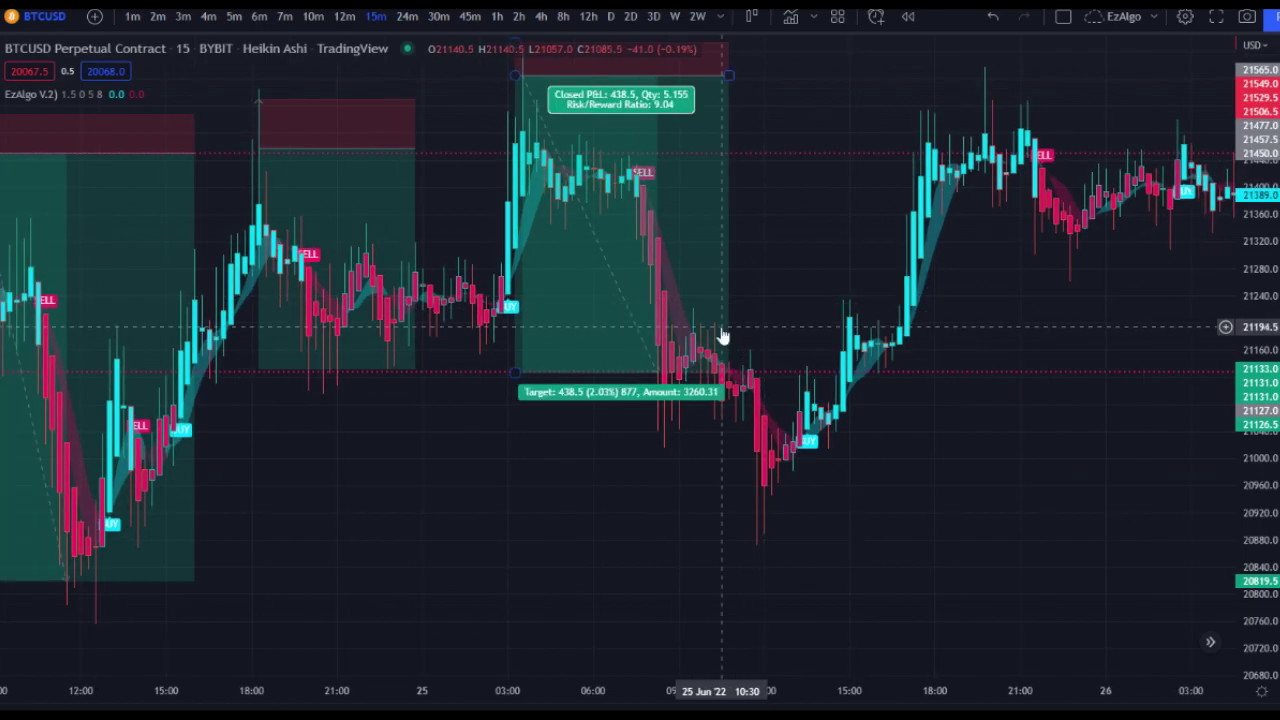
drag(515, 372, 516, 406)
scroll(700, 375, up, 2)
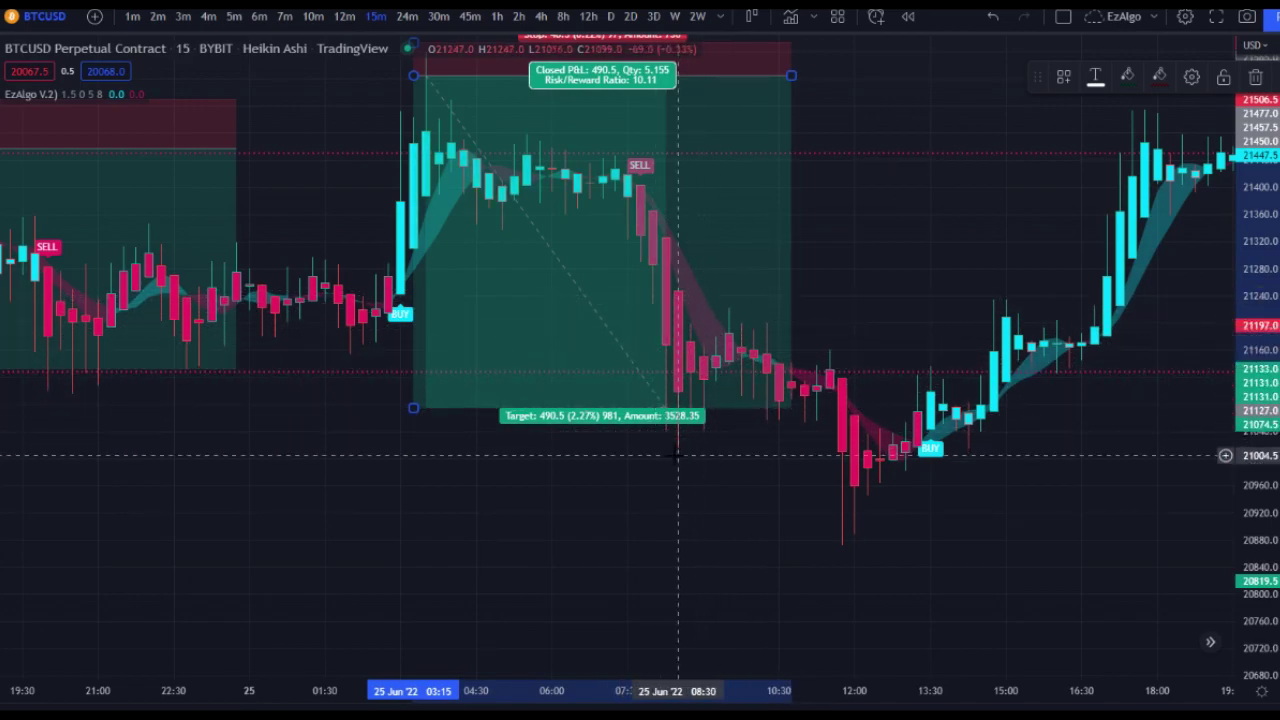
drag(413, 407, 413, 398)
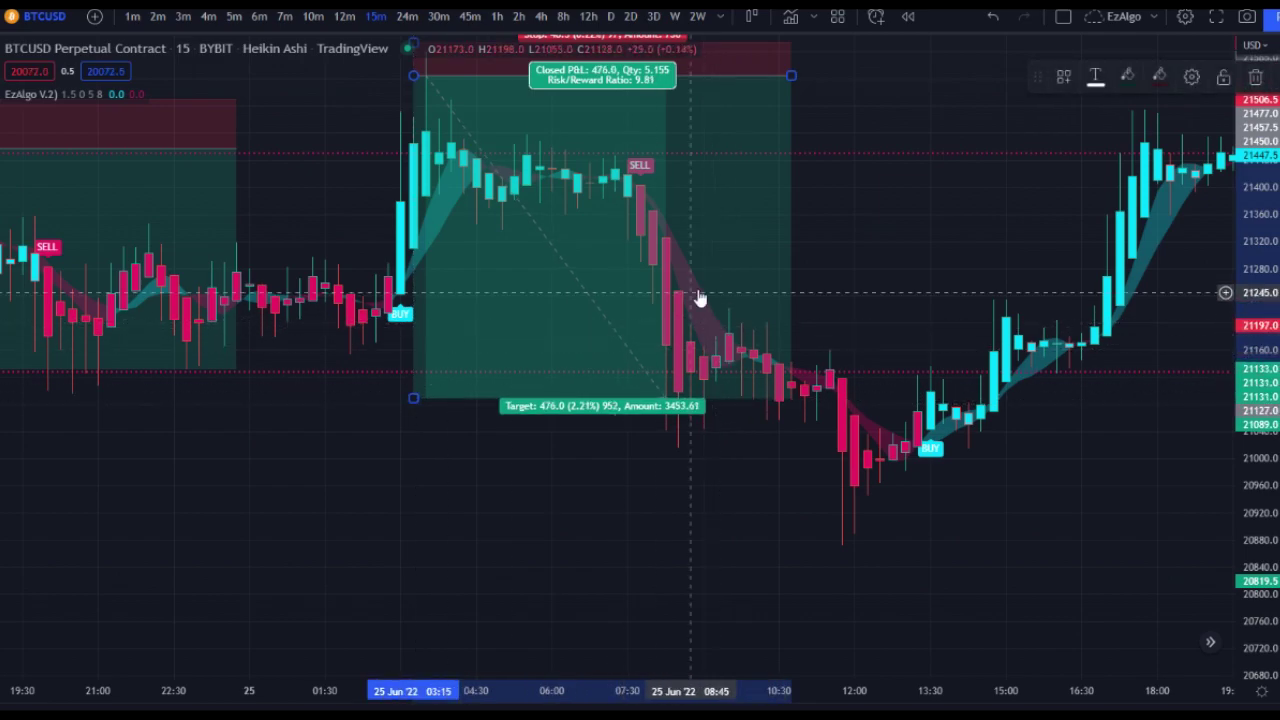
- Examine the price action between the 25 June and 26 June short positions, including the buy signal and the rise to the resistance line
drag(894, 234, 468, 227)
scroll(645, 338, down, 1)
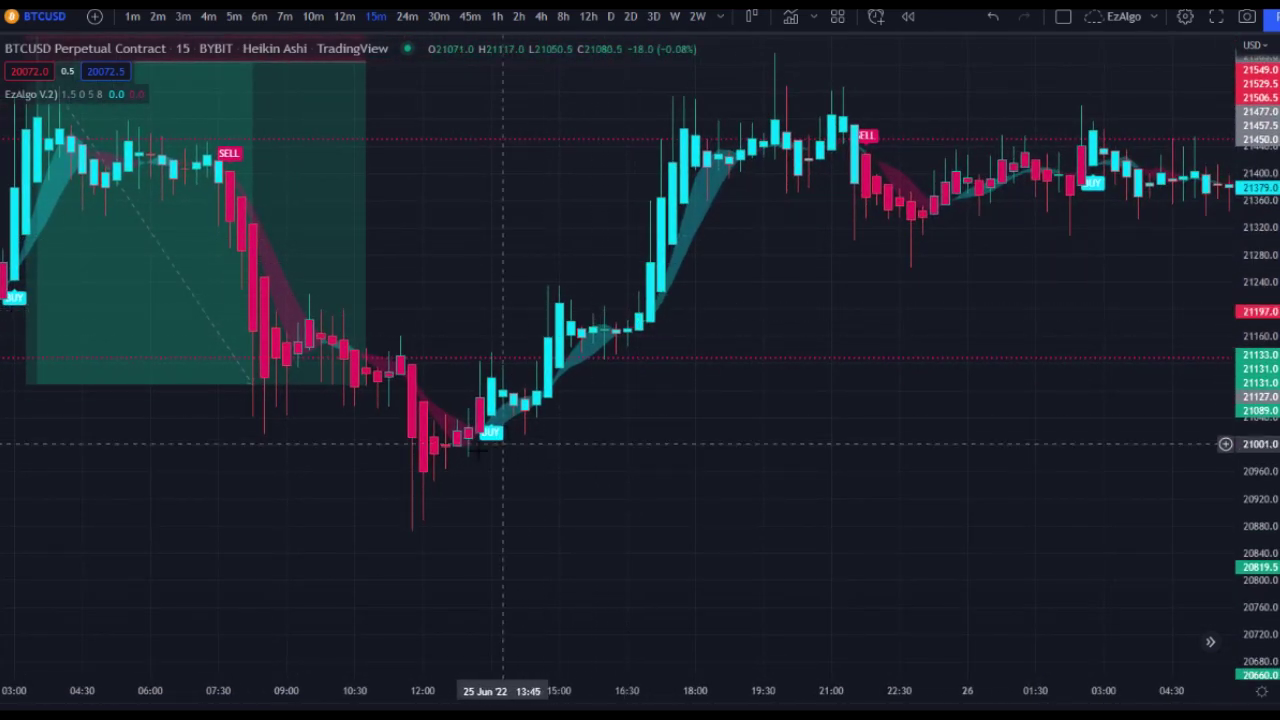
scroll(748, 360, down, 3)
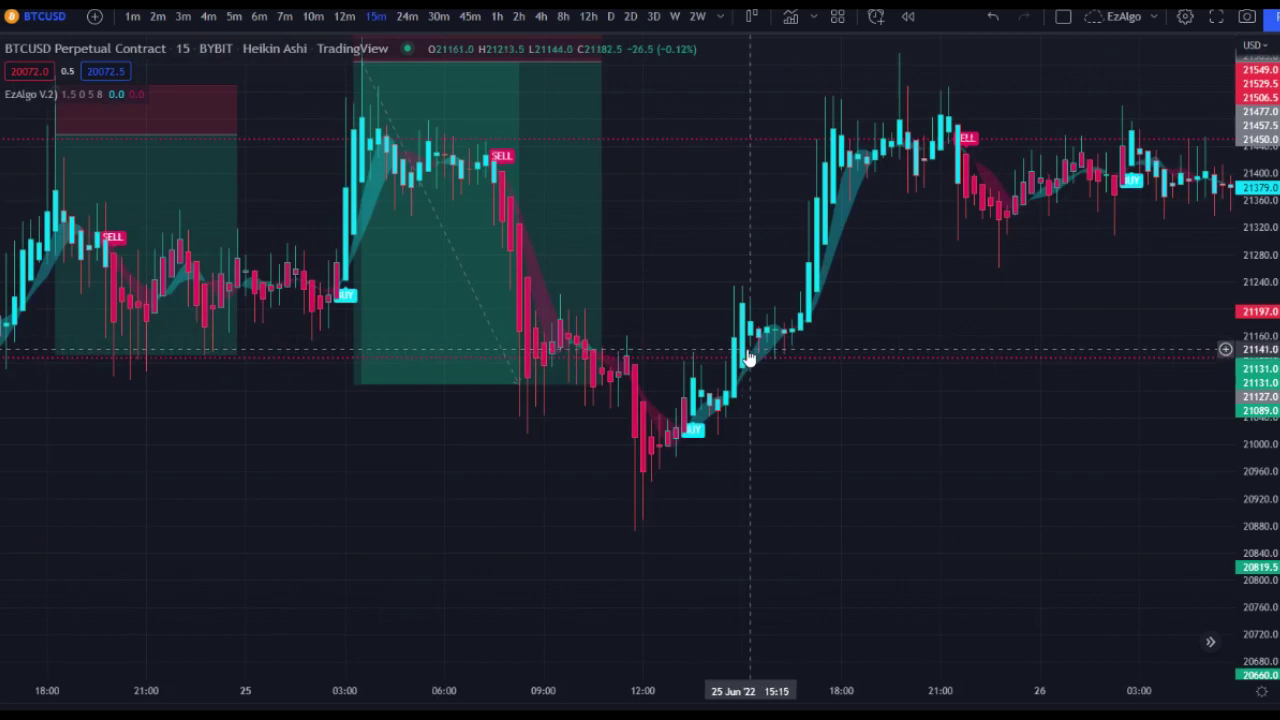
scroll(750, 358, right, 10)
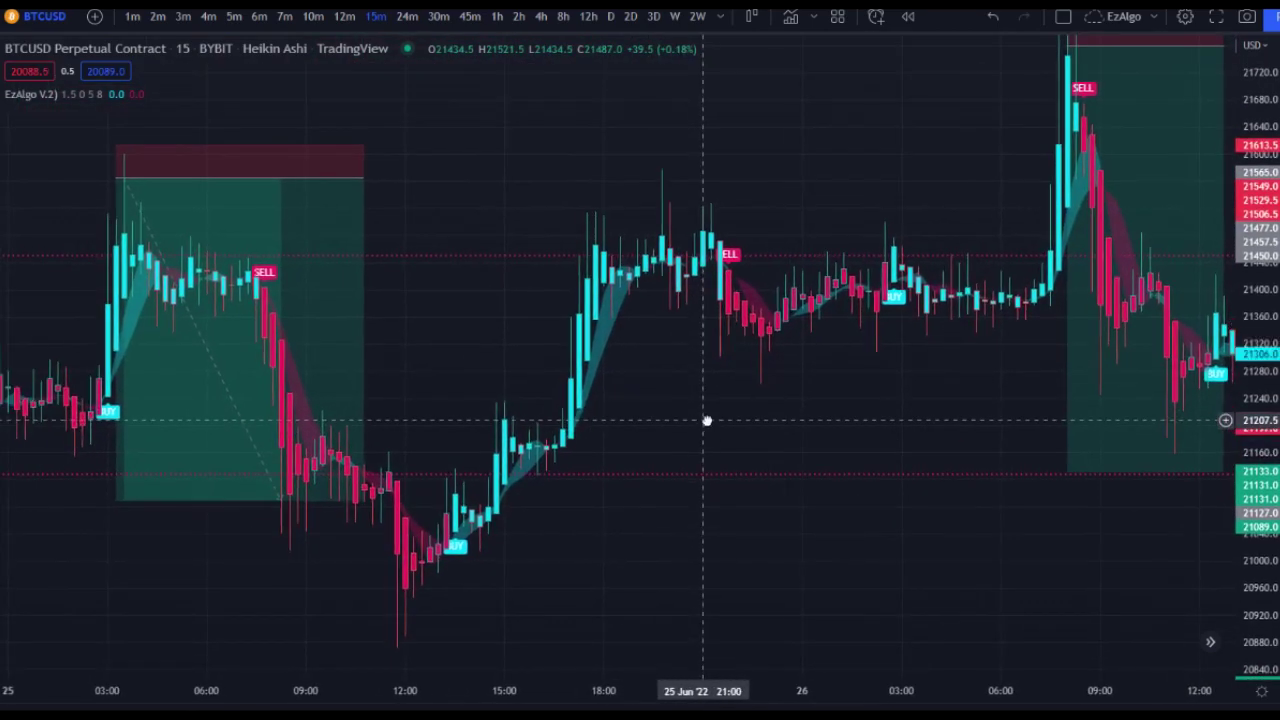
drag(707, 421, 817, 444)
scroll(604, 393, up, 3)
drag(616, 436, 554, 438)
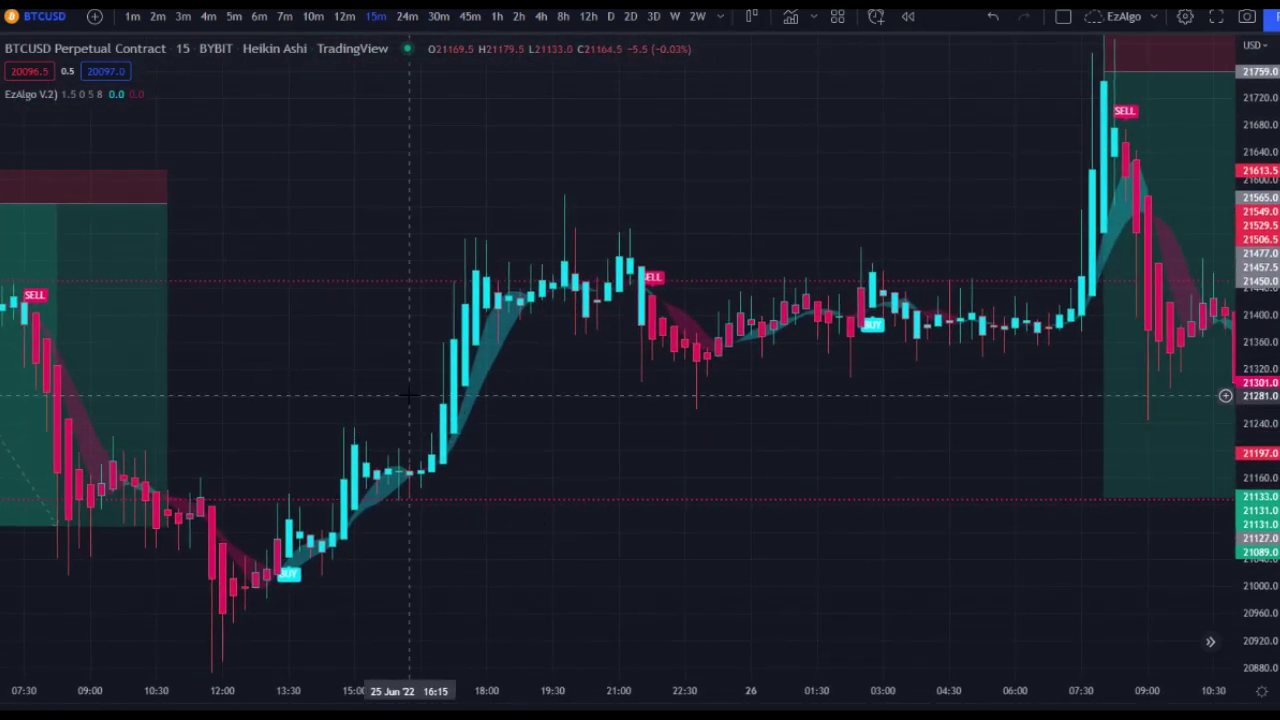
- Mark a trial short position at 25 June 17:30 with entry 21496.0, stop 21521.5 and target 21380.5, and delete it
click(1, 233)
click(111, 262)
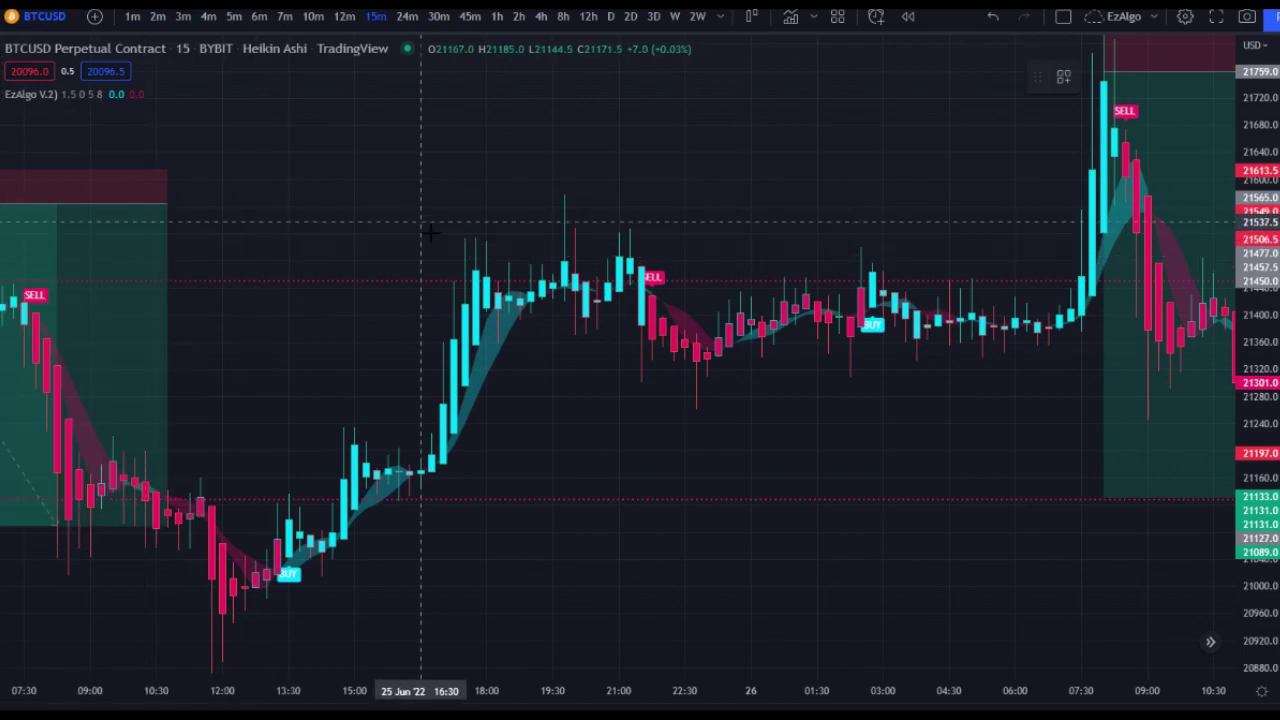
click(465, 249)
drag(464, 110, 454, 233)
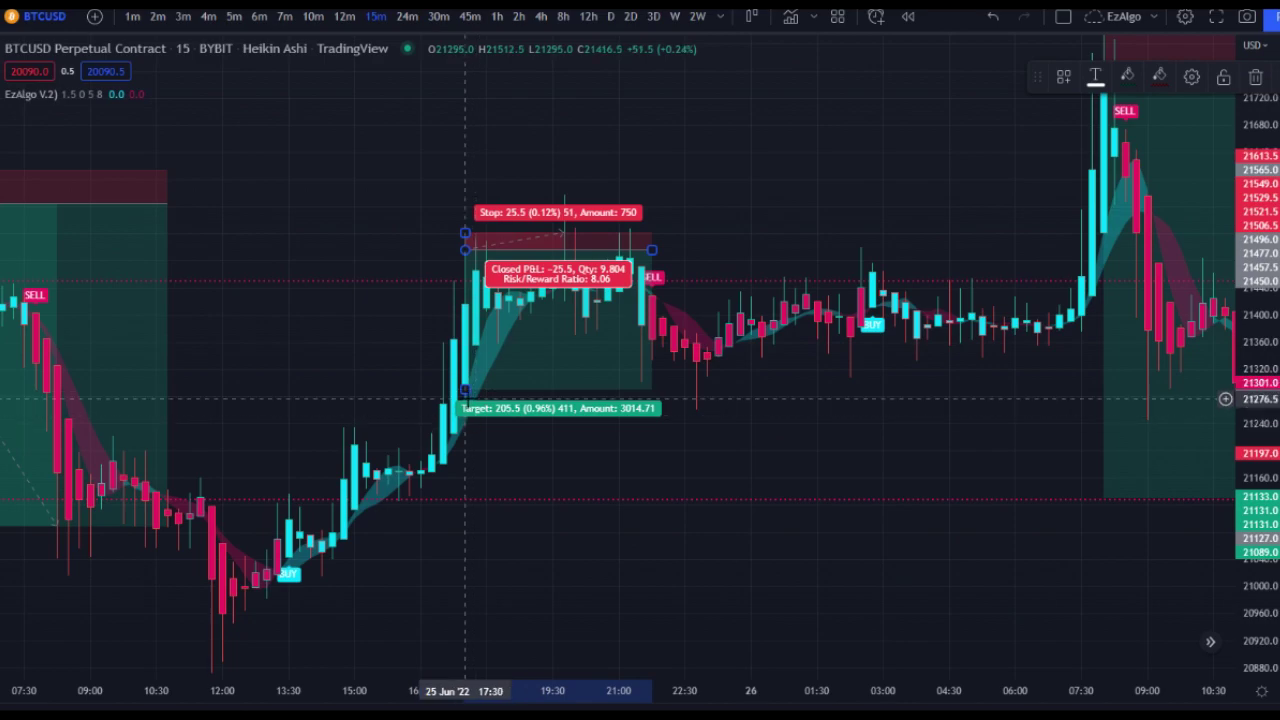
drag(463, 390, 465, 327)
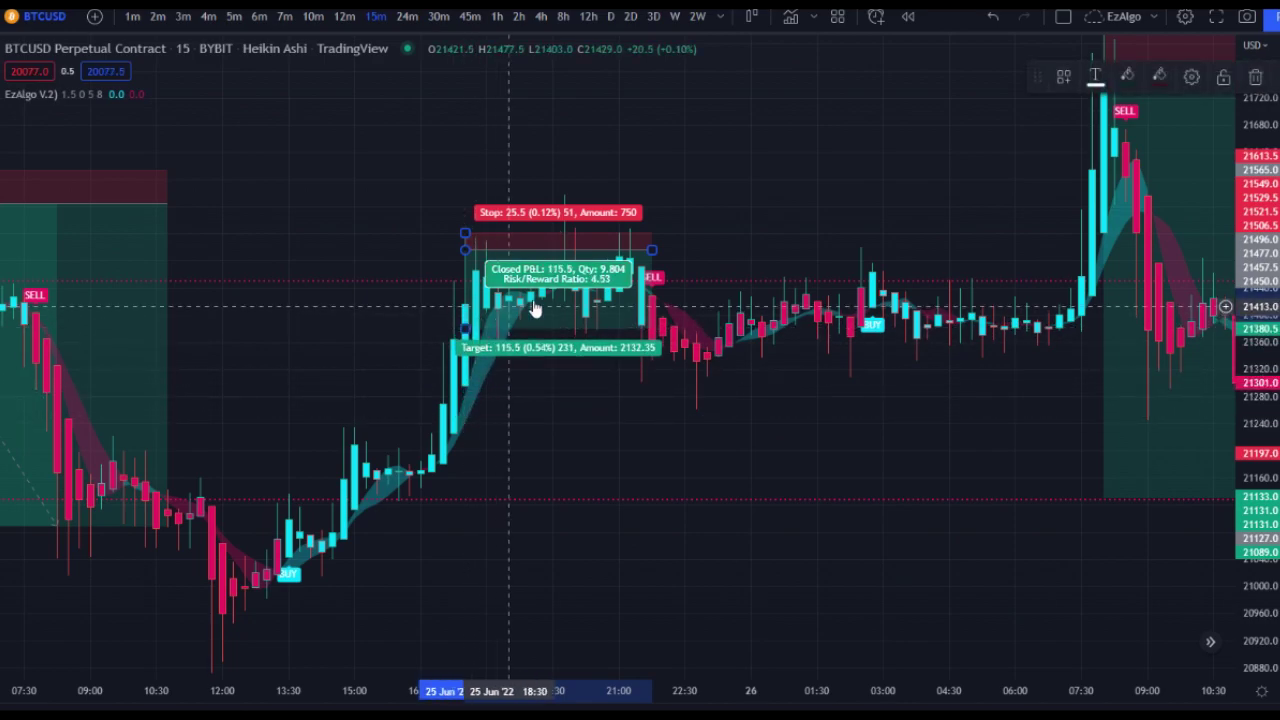
click(1255, 78)
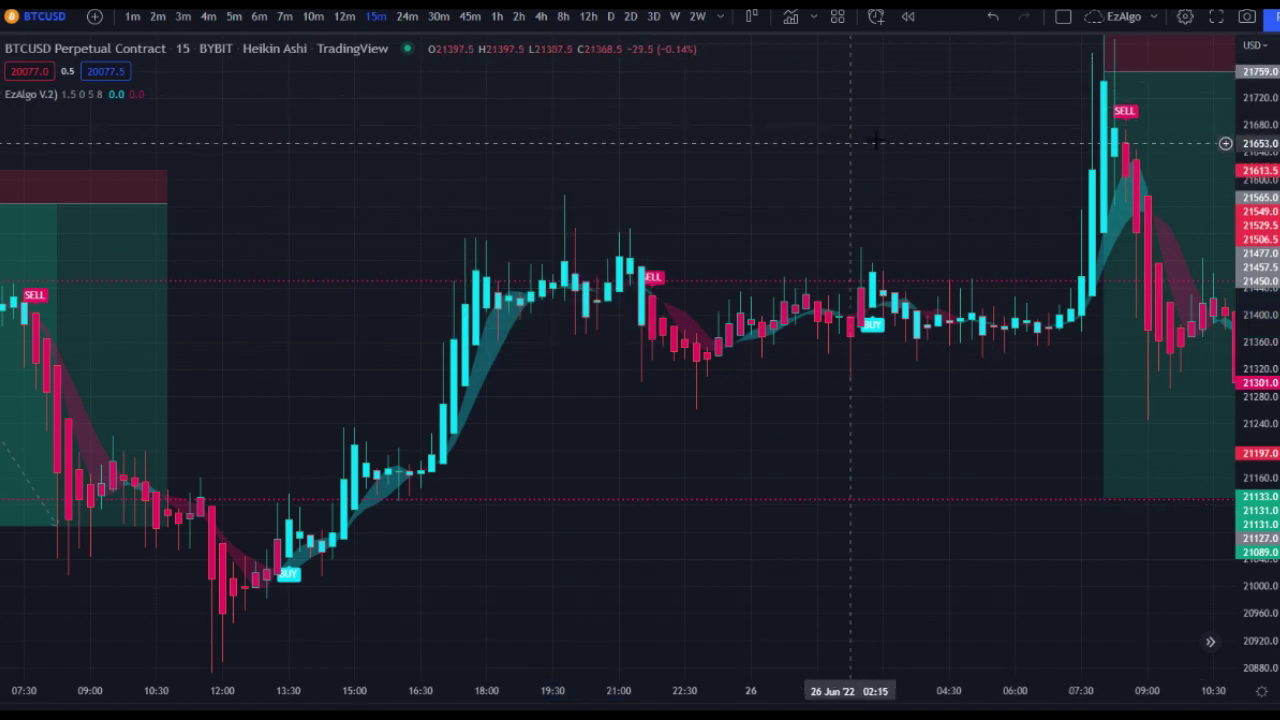
- Compare the marked short positions from 24 to 26 June with the resistance and support lines
scroll(760, 150, down, 2)
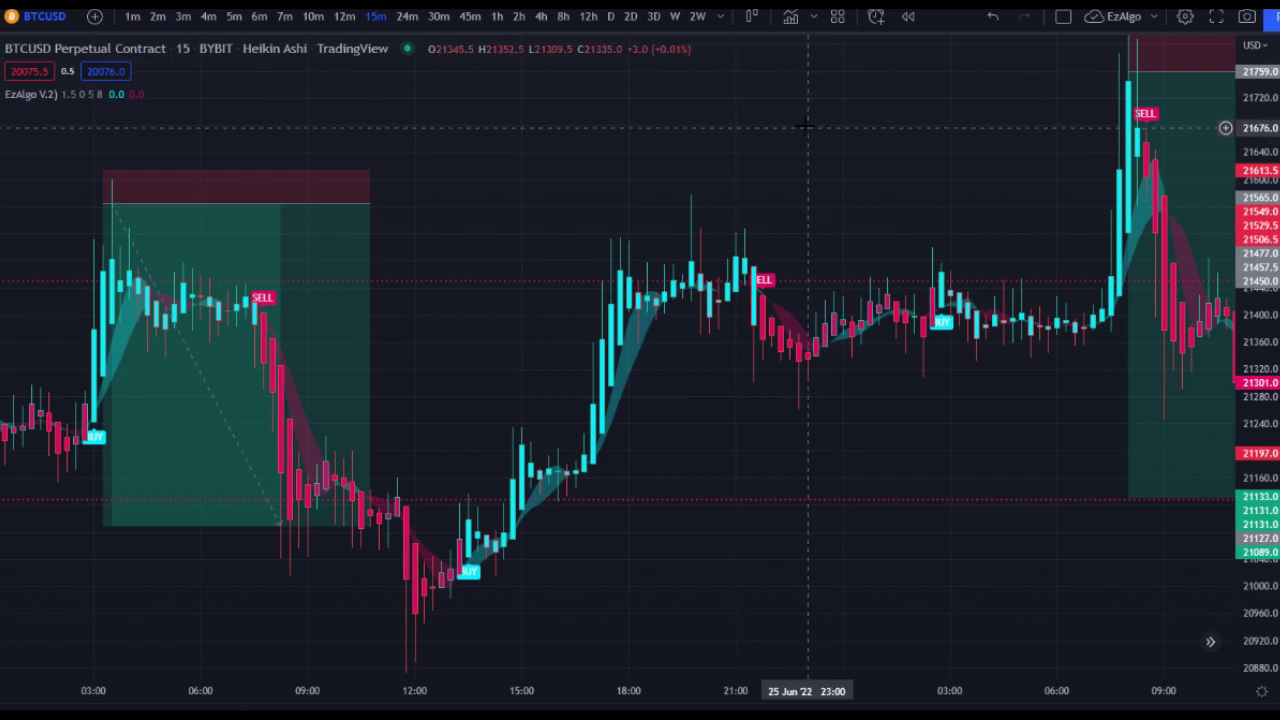
drag(900, 149, 635, 213)
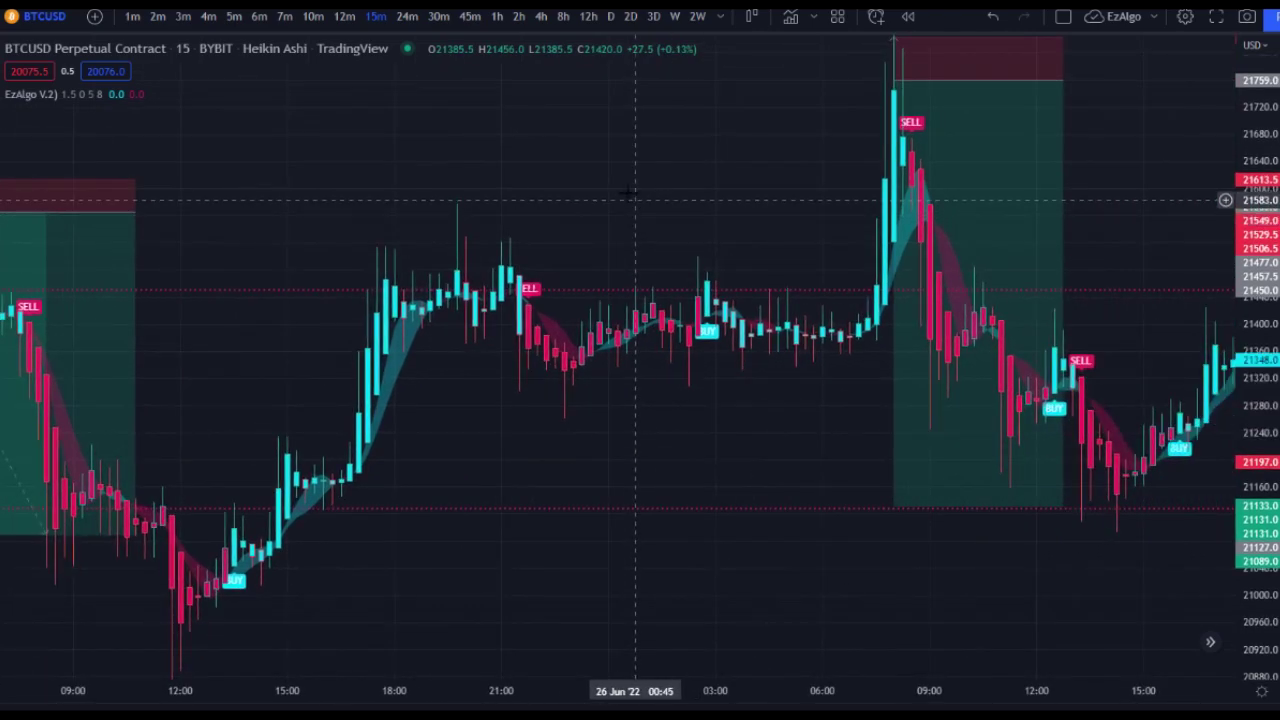
scroll(610, 202, down, 3)
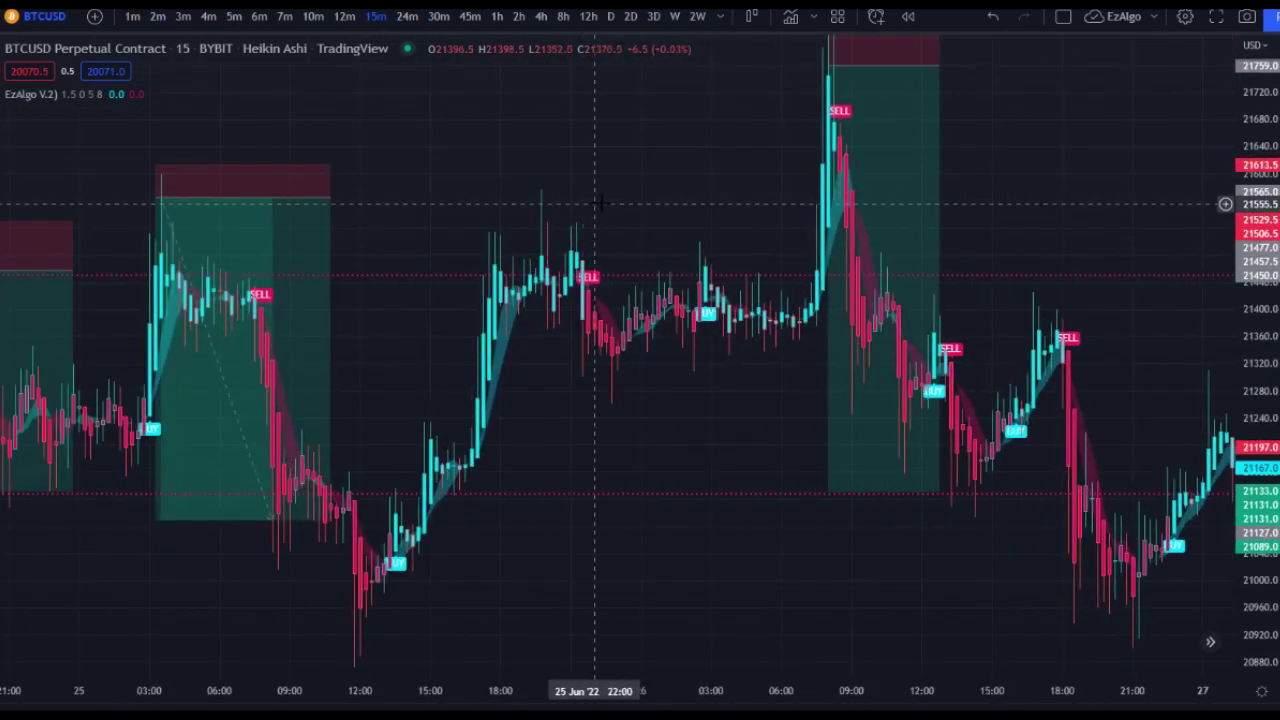
drag(643, 171, 551, 257)
scroll(774, 223, up, 2)
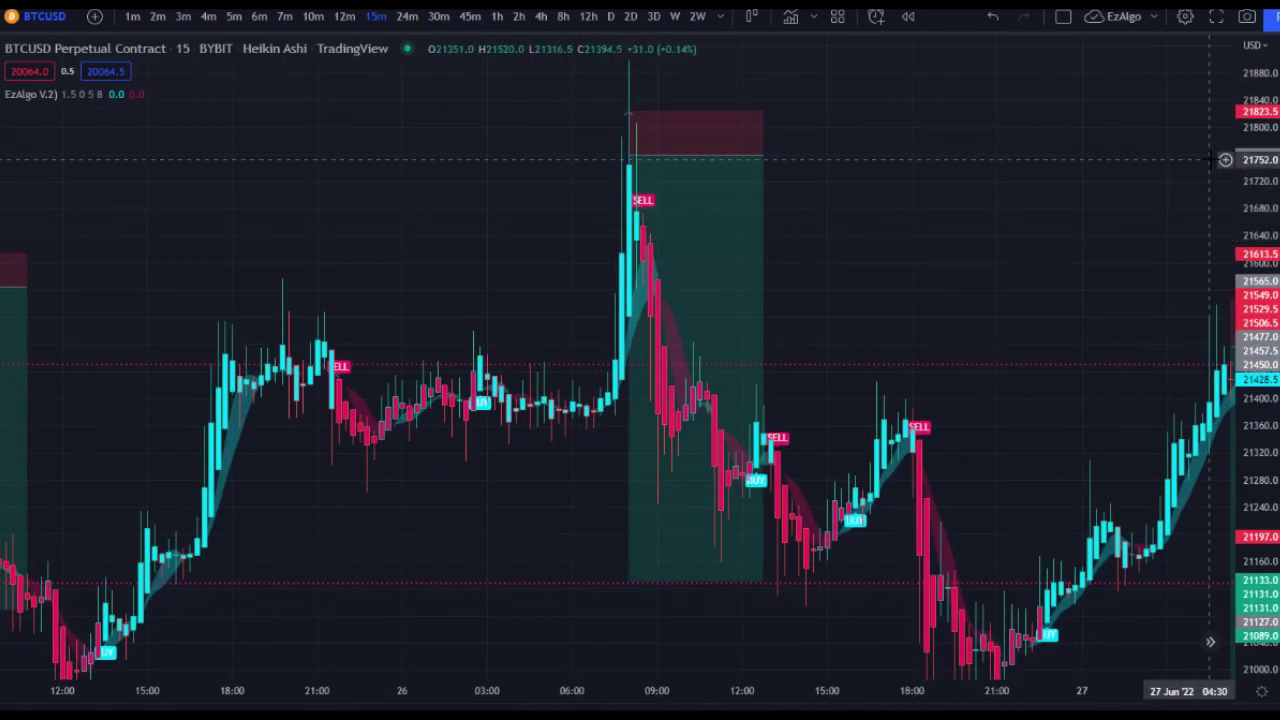
scroll(930, 230, down, 4)
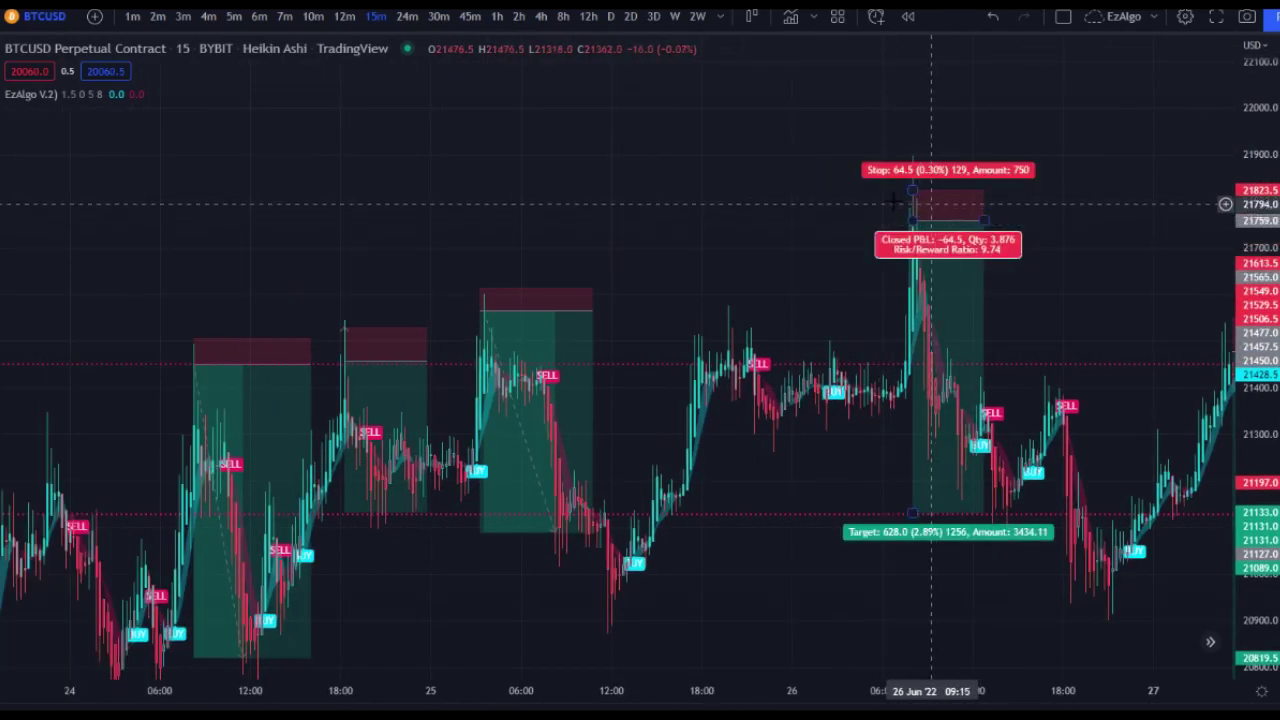
scroll(947, 197, down, 2)
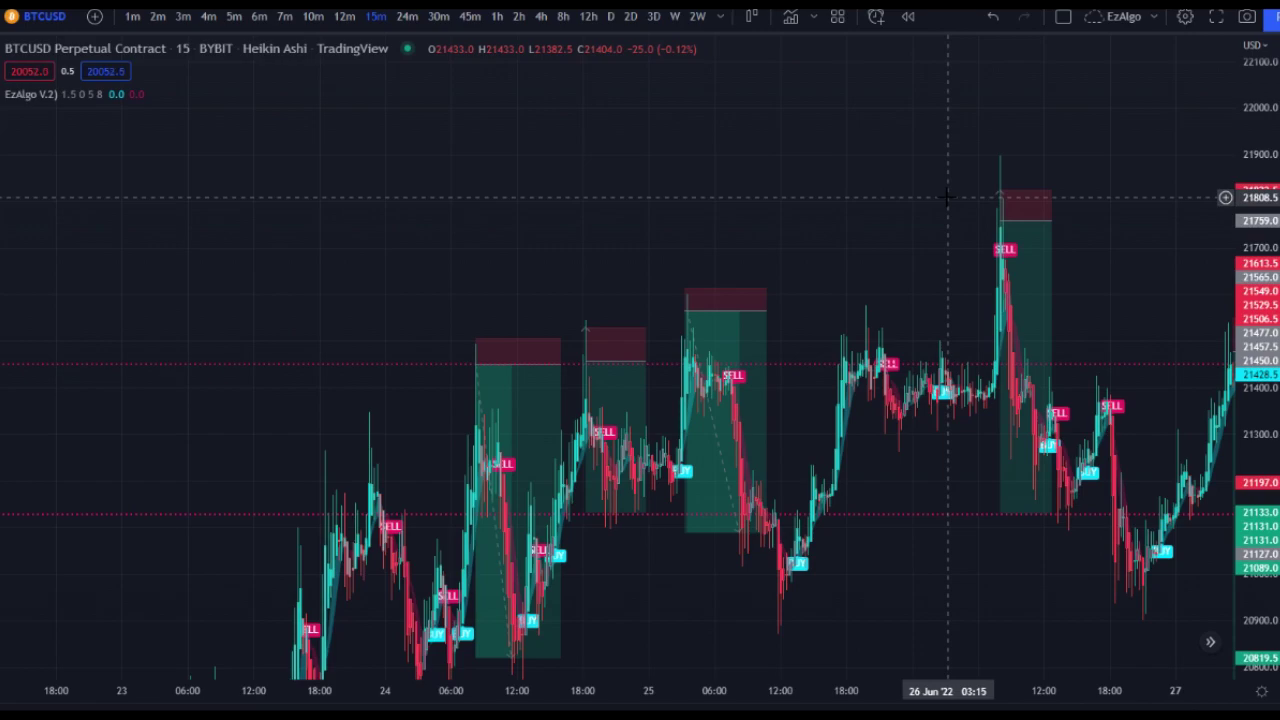
- Examine the 26 June 08:00 short position, comparing its entry and stop with the spike candle and the nearby sell signal
scroll(947, 197, up, 5)
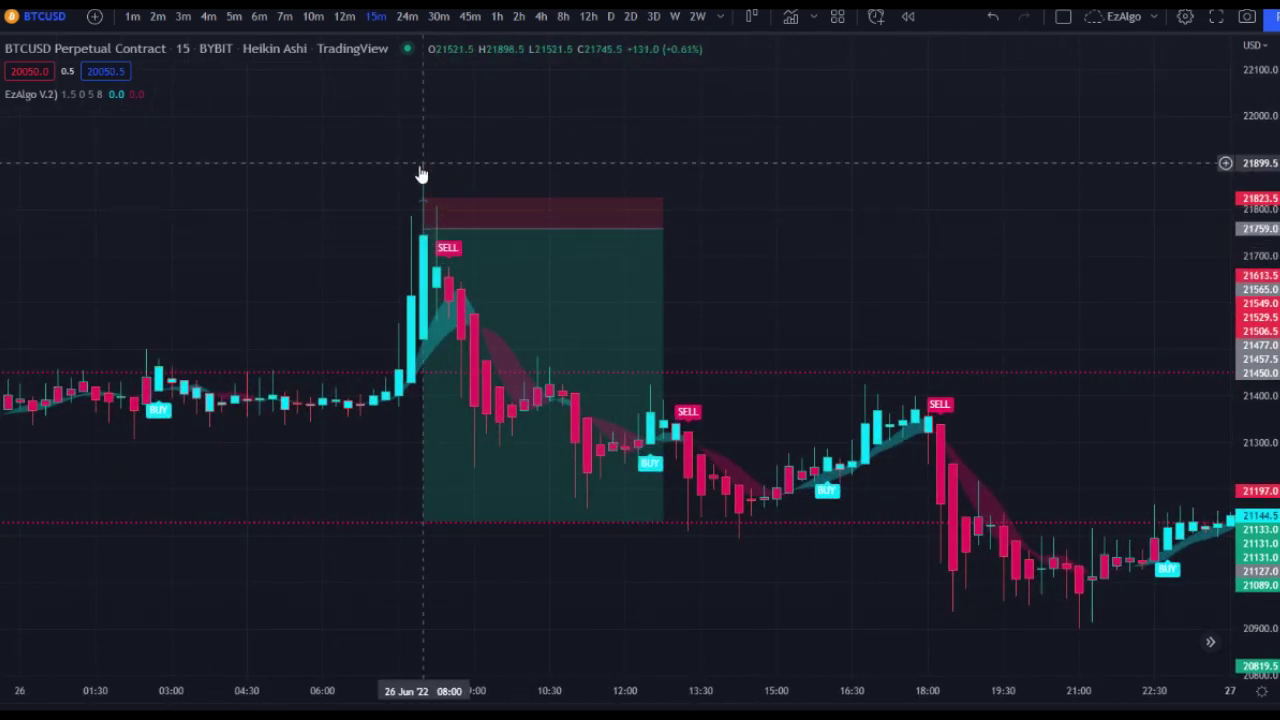
mouse_move(425, 223)
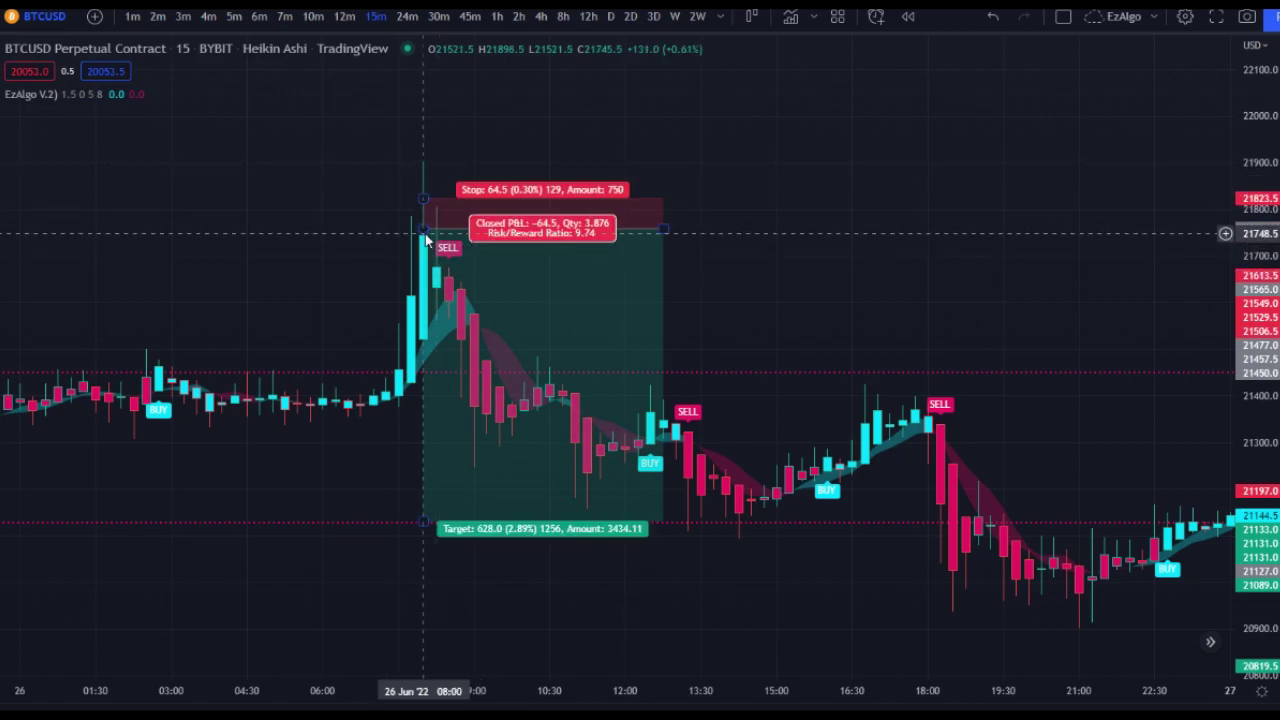
drag(369, 208, 615, 145)
scroll(430, 202, up, 3)
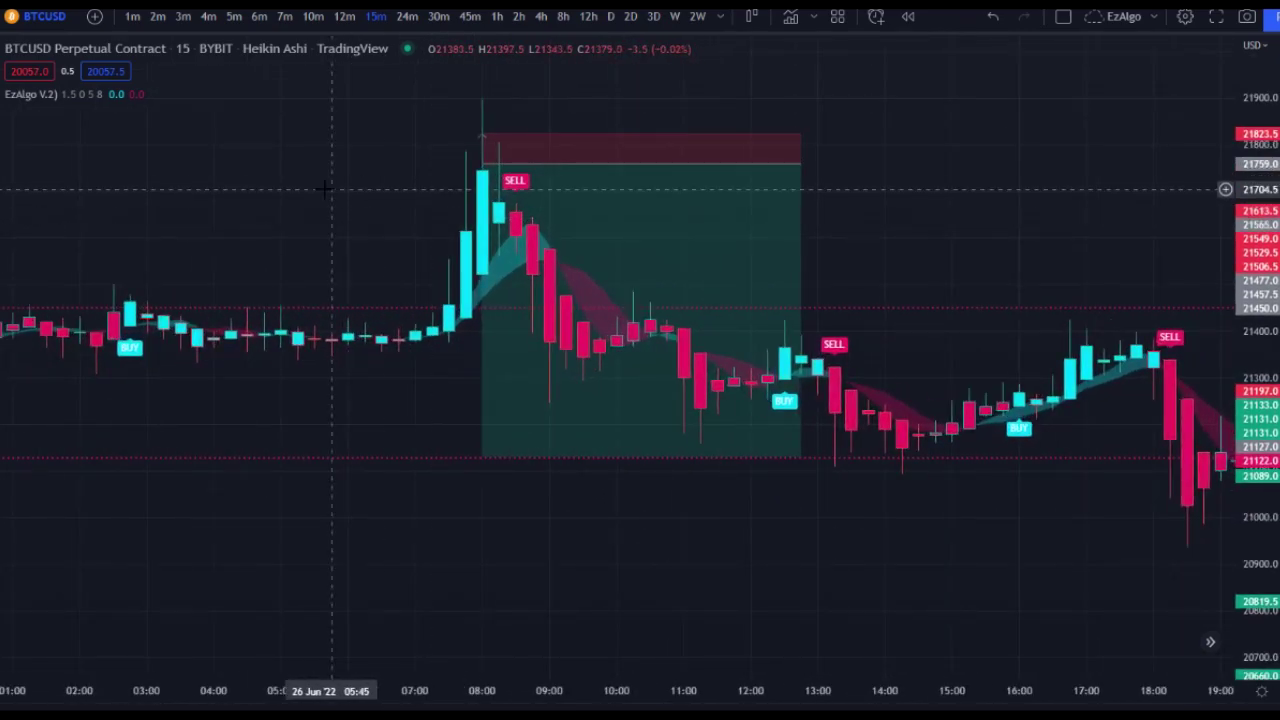
drag(468, 163, 778, 148)
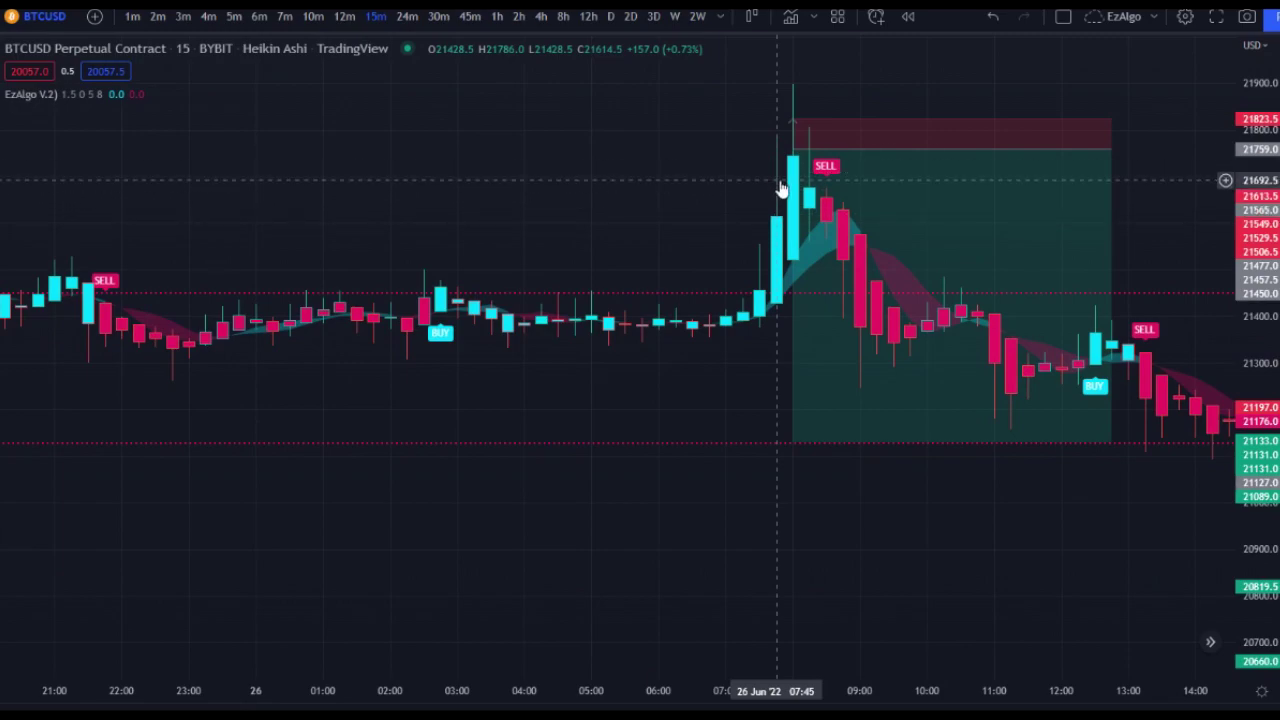
scroll(781, 190, down, 2)
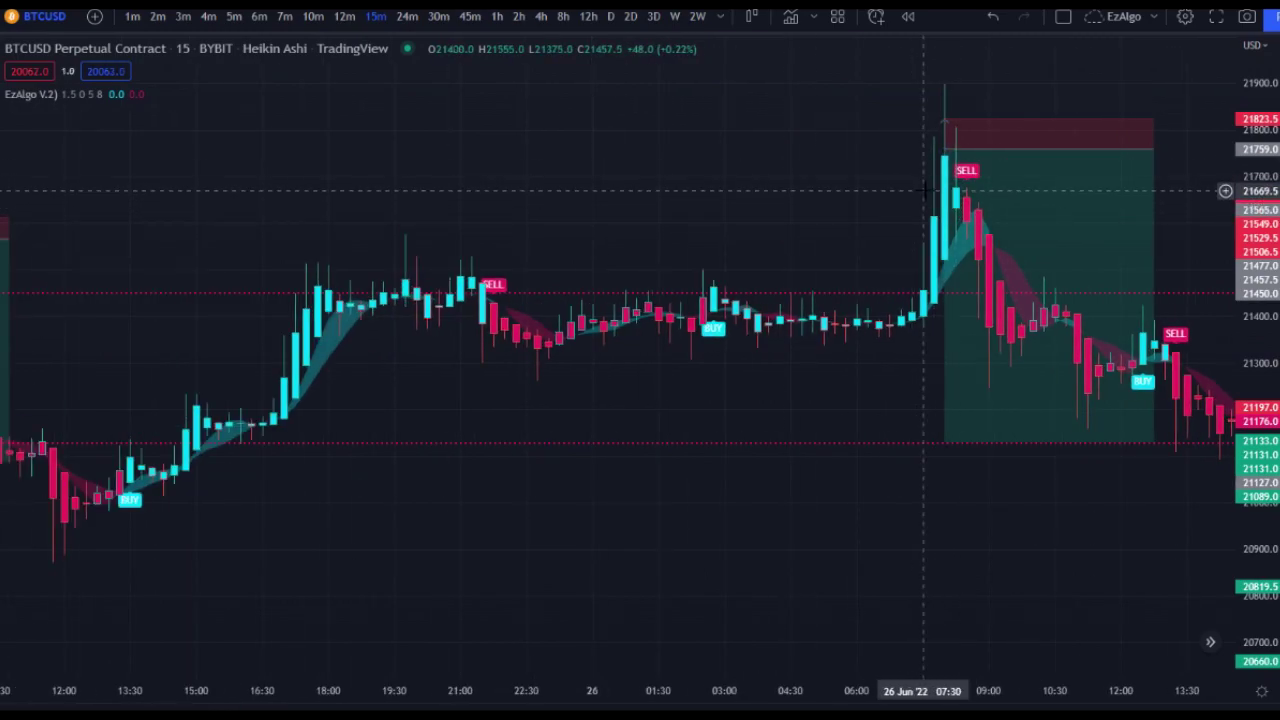
scroll(985, 198, down, 3)
scroll(950, 200, up, 9)
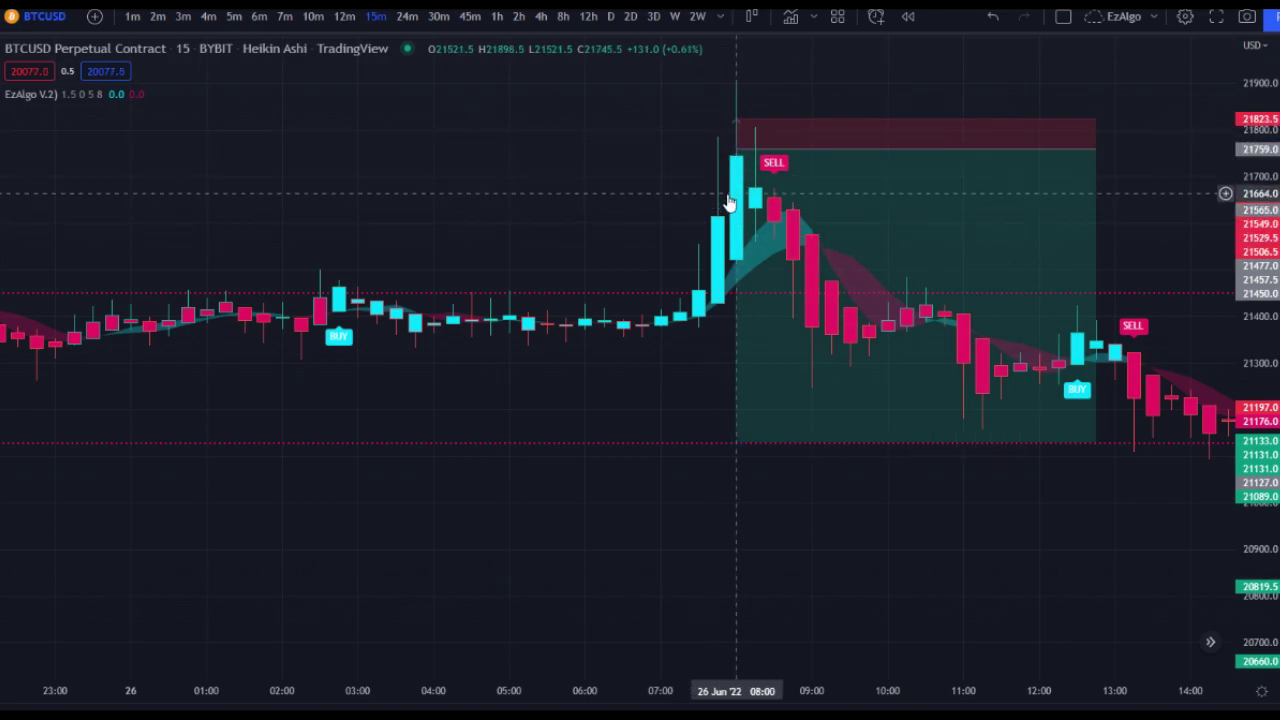
- Reposition the 26 June short position to the 08:15 candle with entry 21704.5, stop 21841.5 and target 21076.5
scroll(730, 207, down, 2)
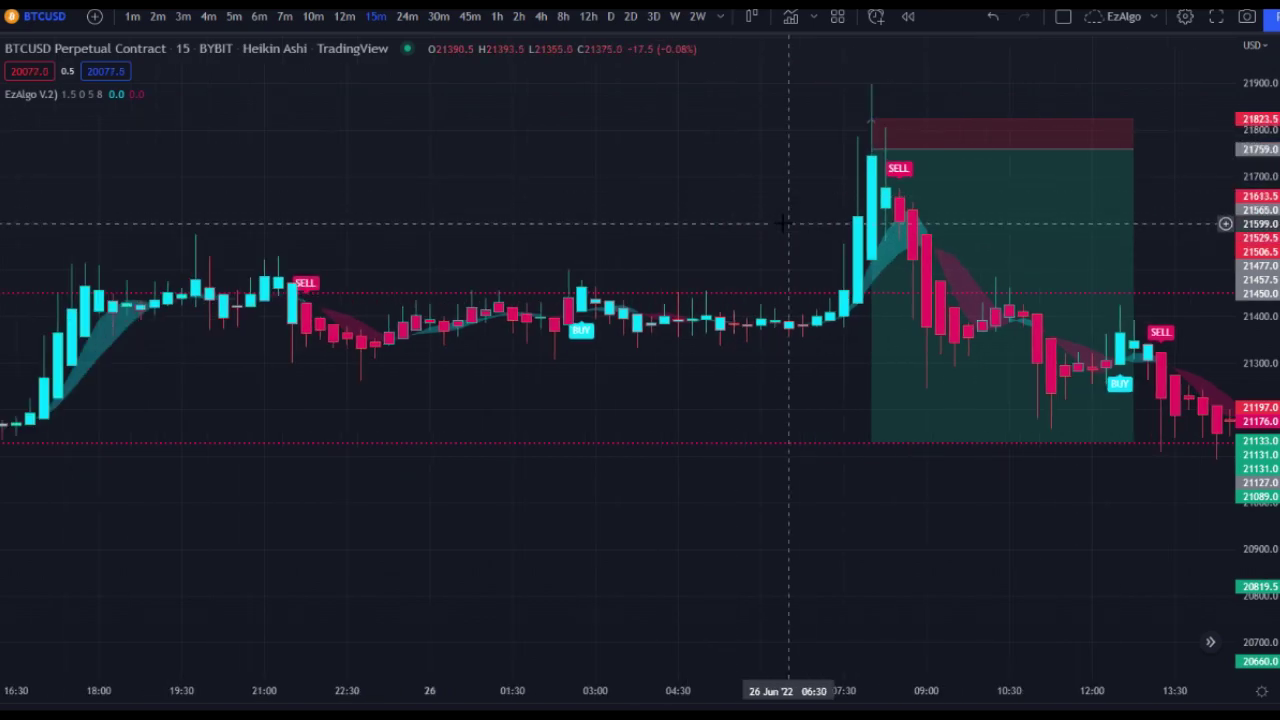
scroll(770, 220, up, 3)
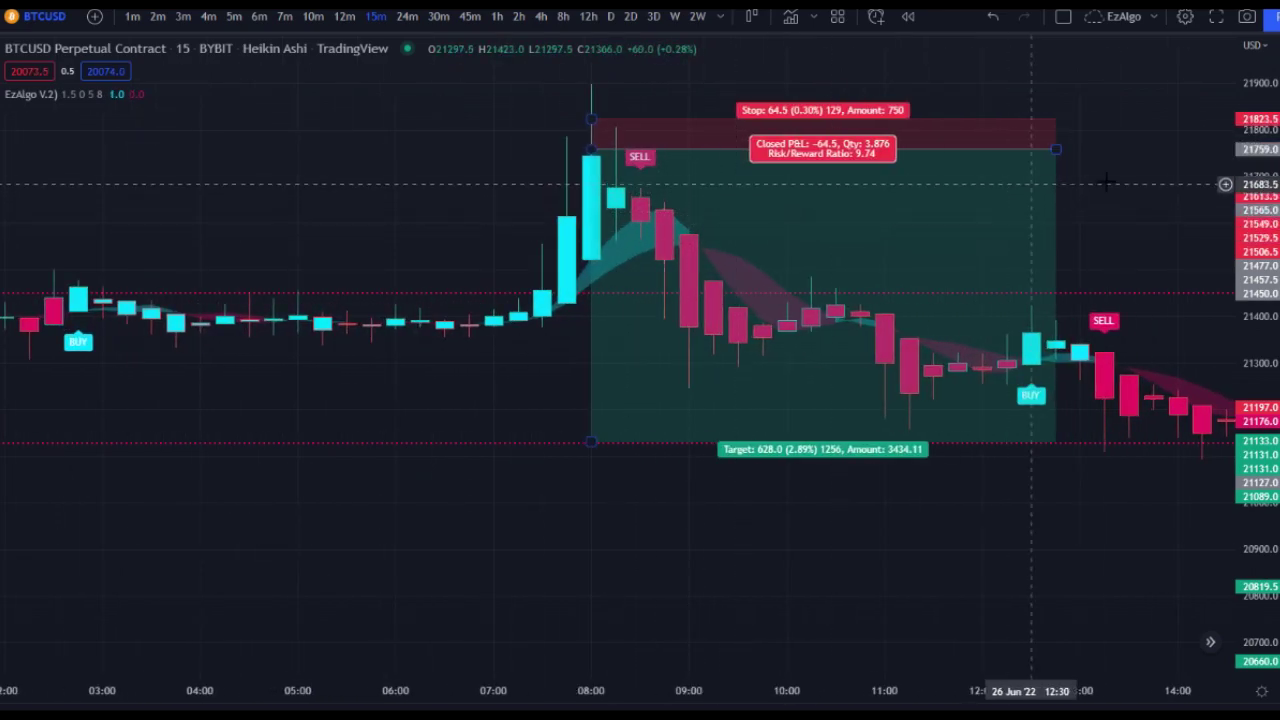
drag(680, 214, 708, 230)
drag(615, 145, 615, 120)
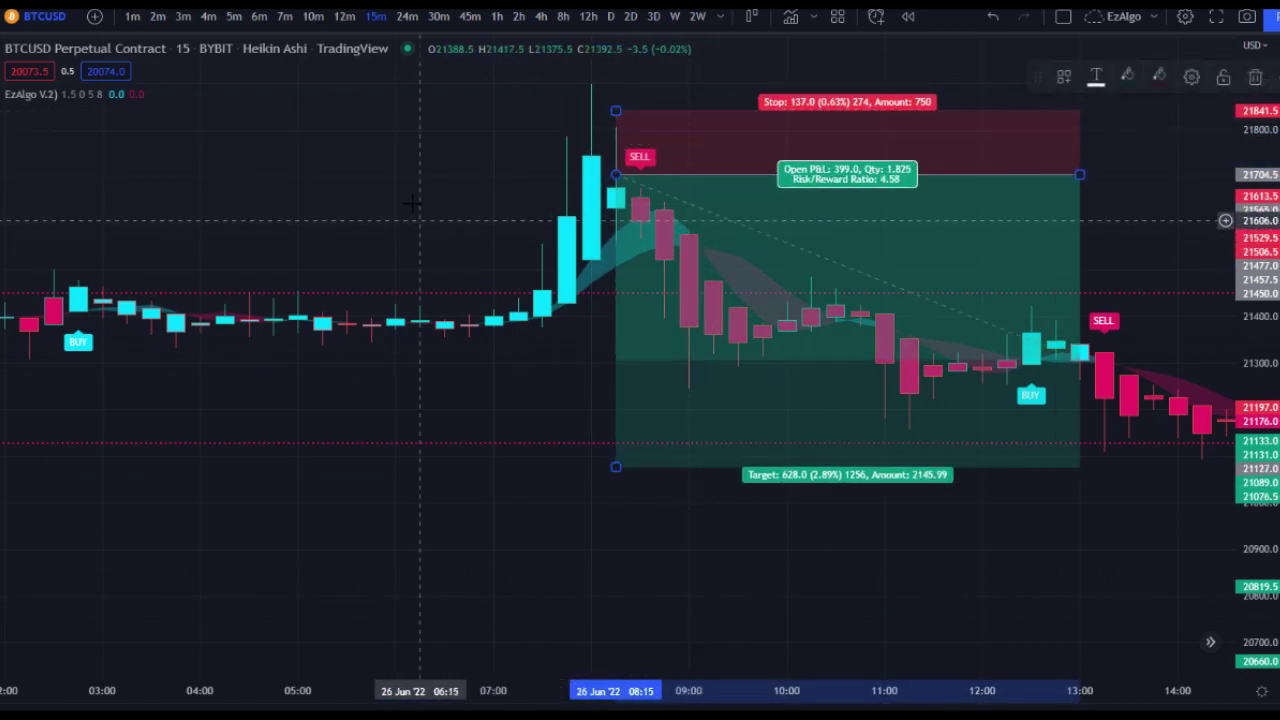
drag(372, 205, 593, 260)
scroll(593, 260, up, 2)
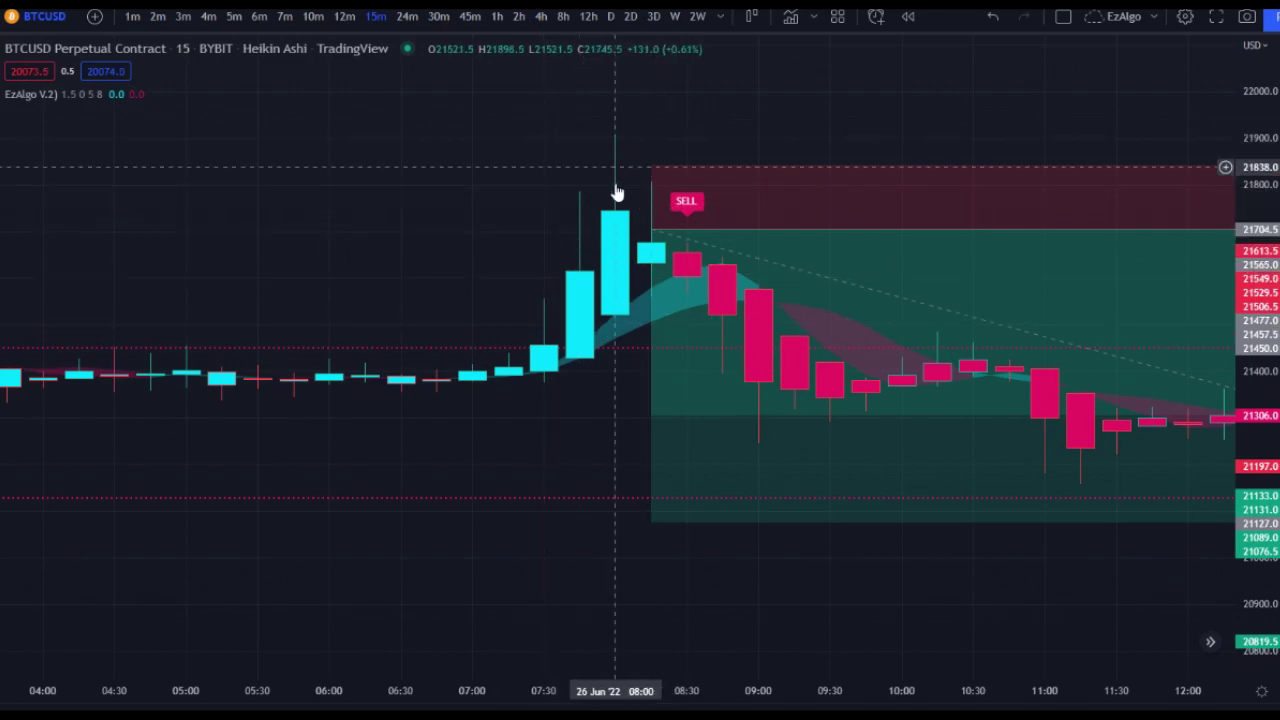
click(651, 188)
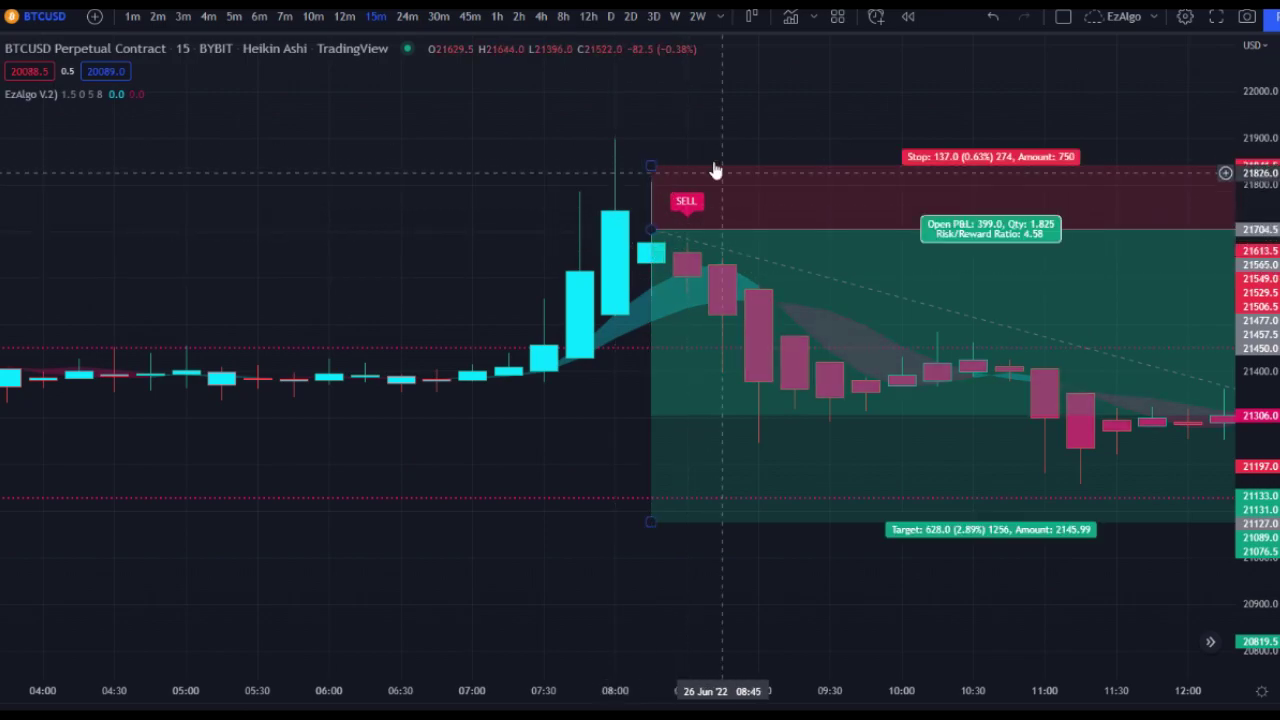
click(527, 257)
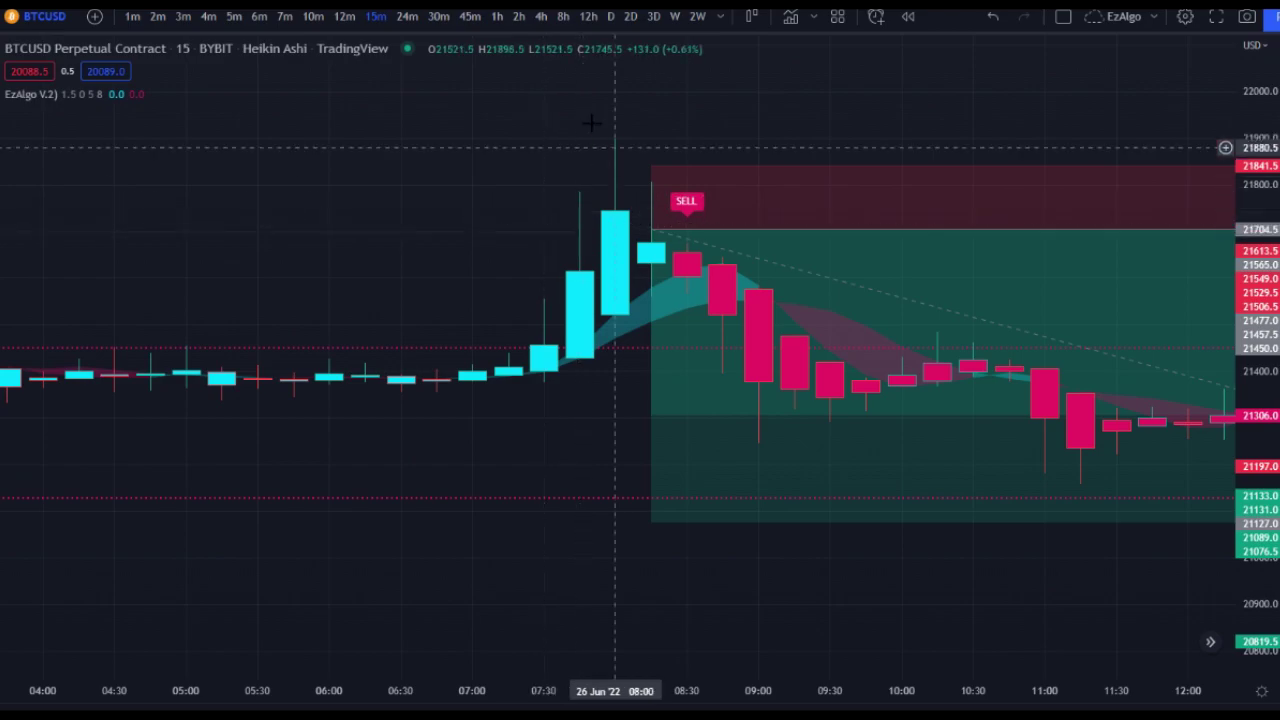
click(703, 203)
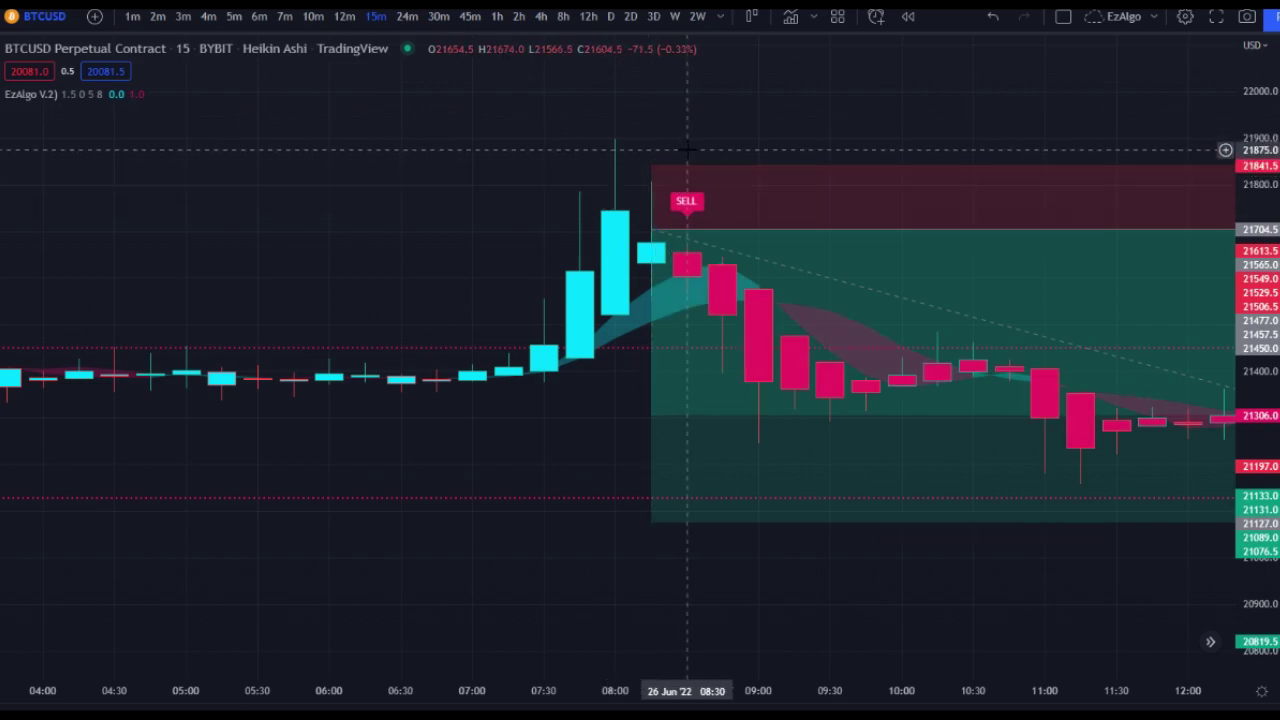
- Set the 26 June short position's target to 21128.0 at the support line
scroll(850, 147, down, 5)
drag(692, 173, 438, 153)
drag(1105, 194, 825, 122)
scroll(656, 130, down, 5)
drag(723, 430, 734, 404)
scroll(600, 403, down, 5)
drag(757, 459, 670, 461)
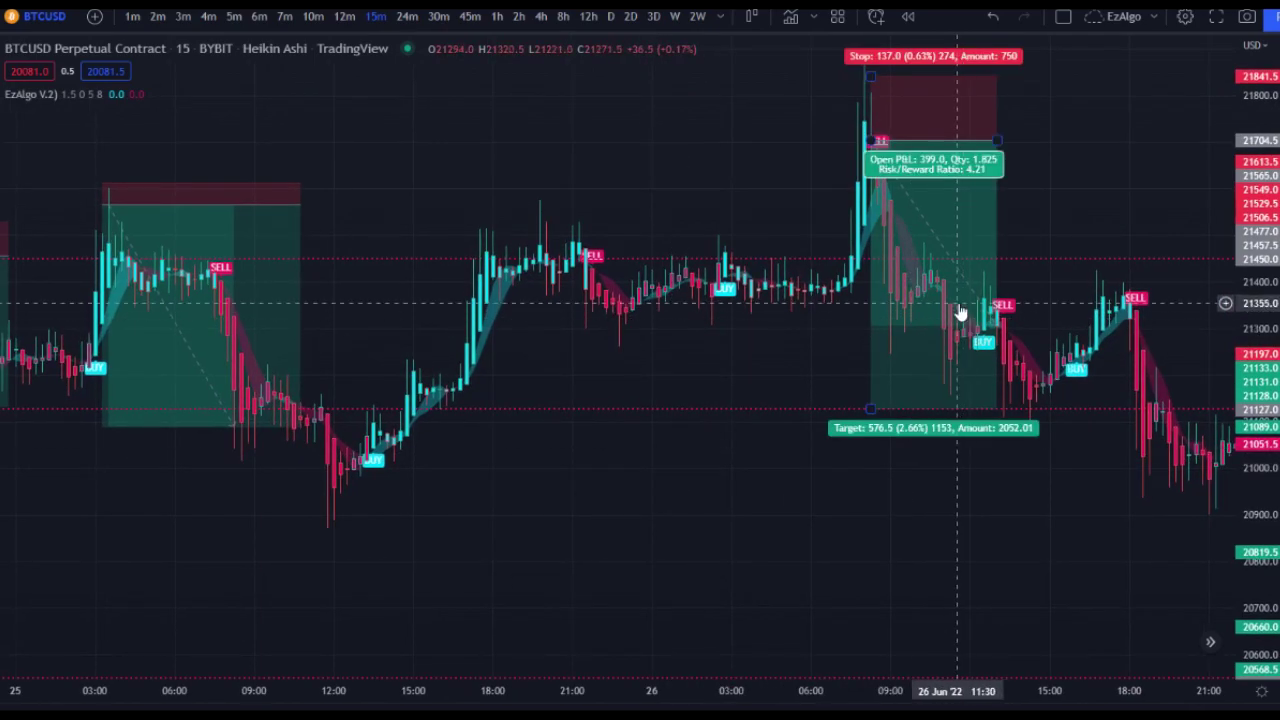
- Examine the marked positions on the 1-hour chart against its resistance and support lines and signals
drag(1084, 211, 867, 148)
scroll(906, 135, right, 8)
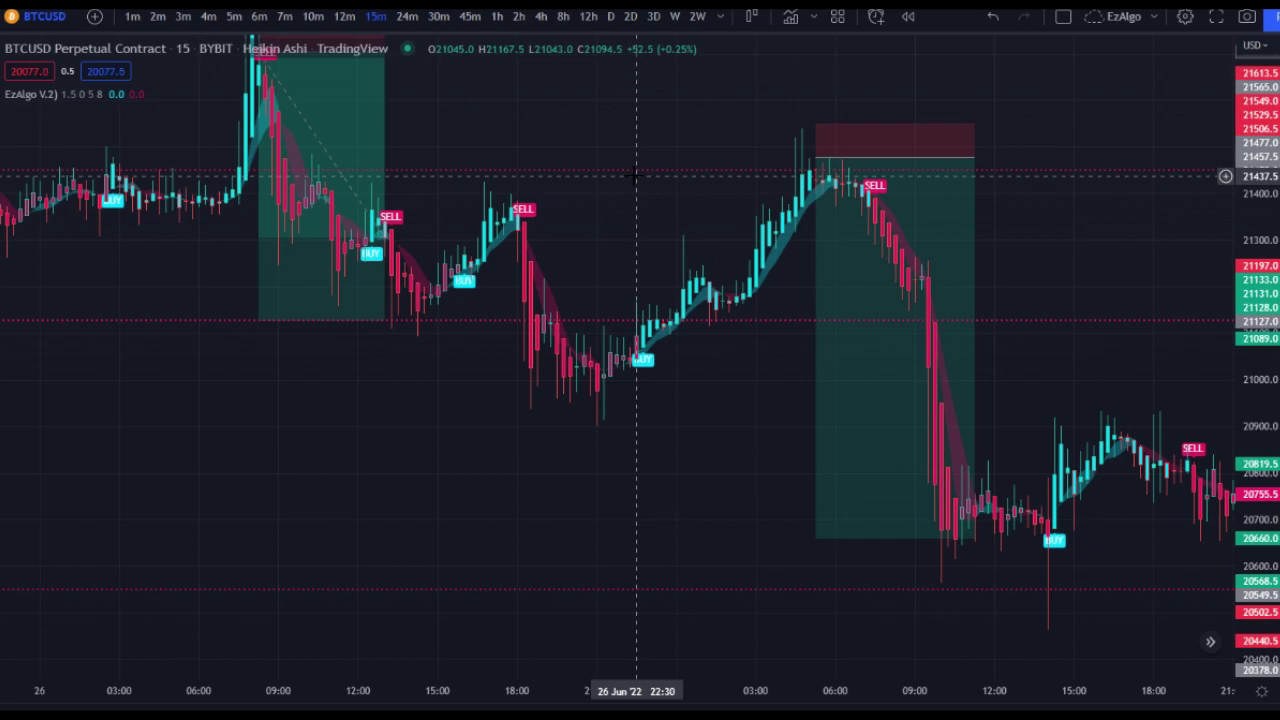
click(497, 17)
drag(1248, 250, 1212, 503)
drag(1130, 290, 573, 272)
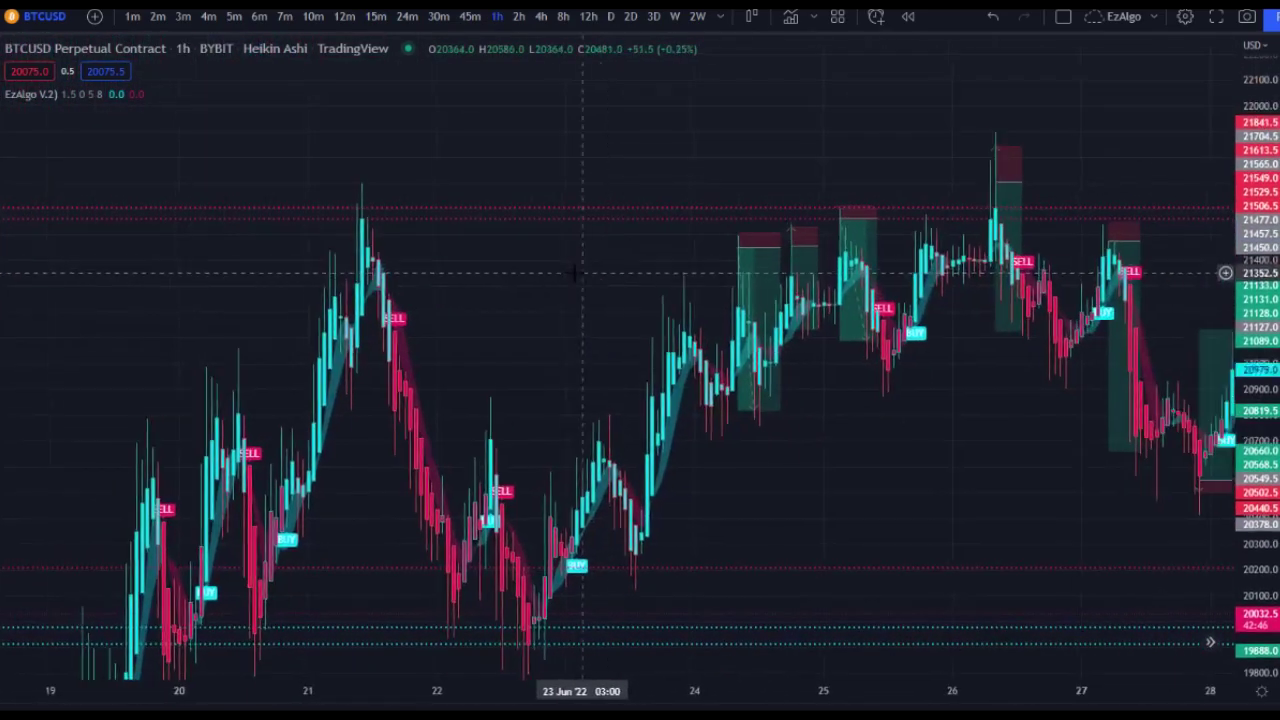
drag(1171, 266, 774, 230)
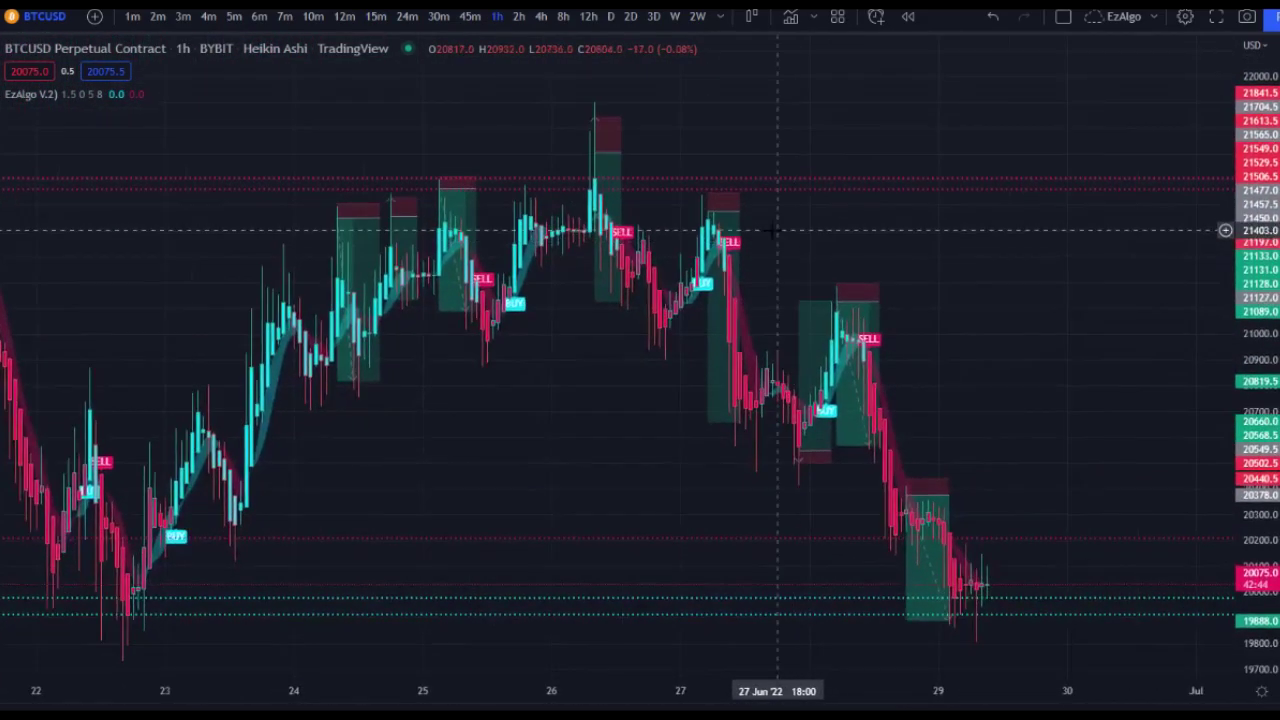
scroll(774, 230, down, 3)
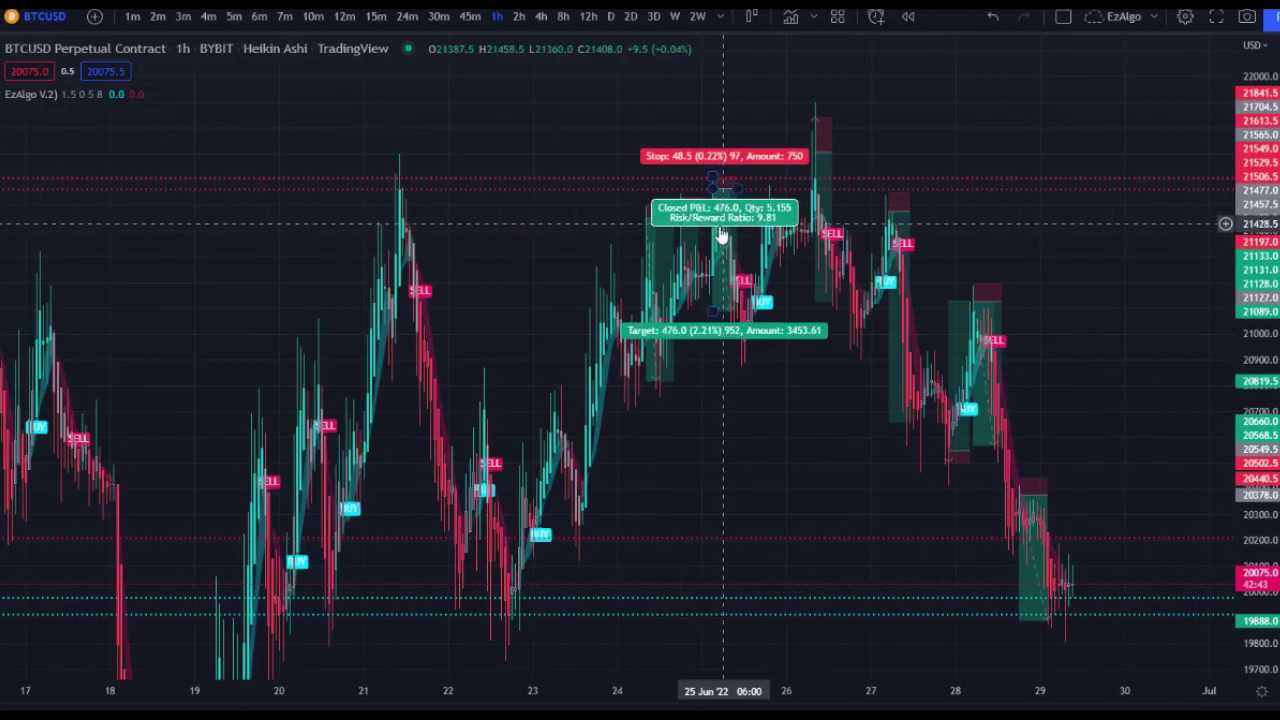
- Return to the 15-minute interval and examine the 27 June short position alongside the 26 June one
click(375, 16)
scroll(750, 140, down, 5)
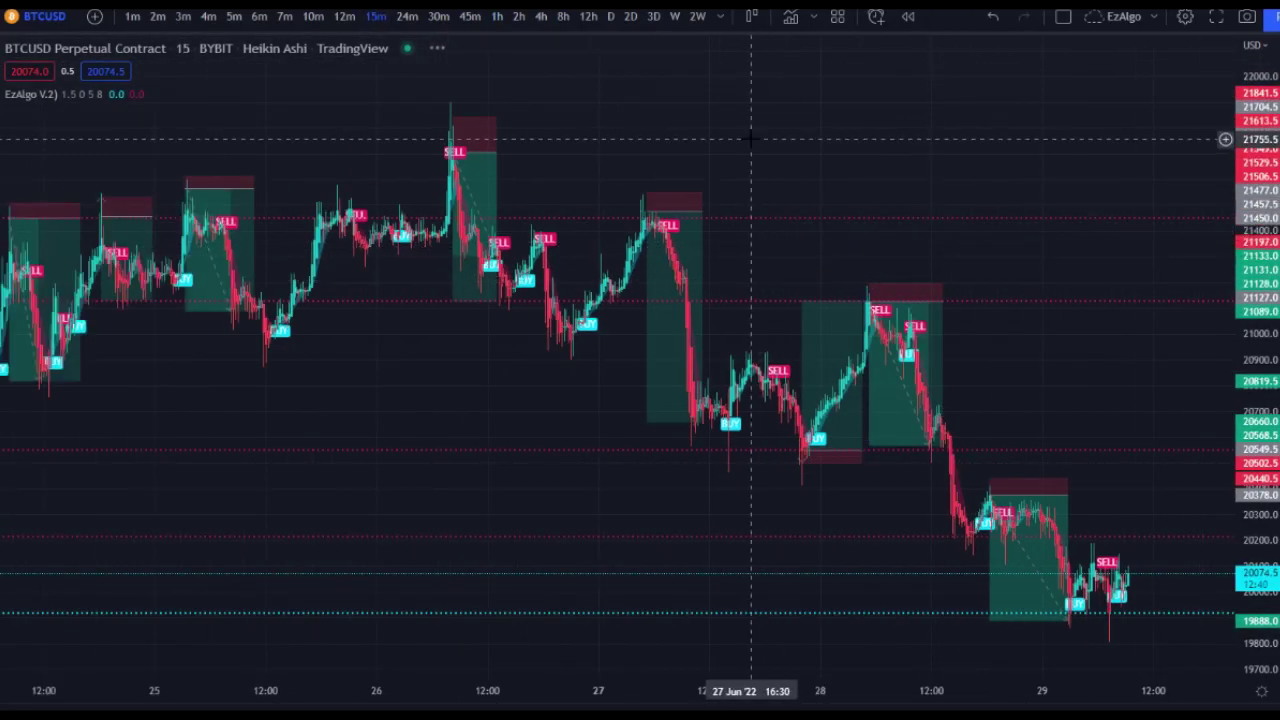
drag(751, 140, 1119, 170)
scroll(886, 358, up, 8)
drag(940, 323, 917, 265)
drag(1262, 405, 1260, 175)
scroll(855, 333, up, 3)
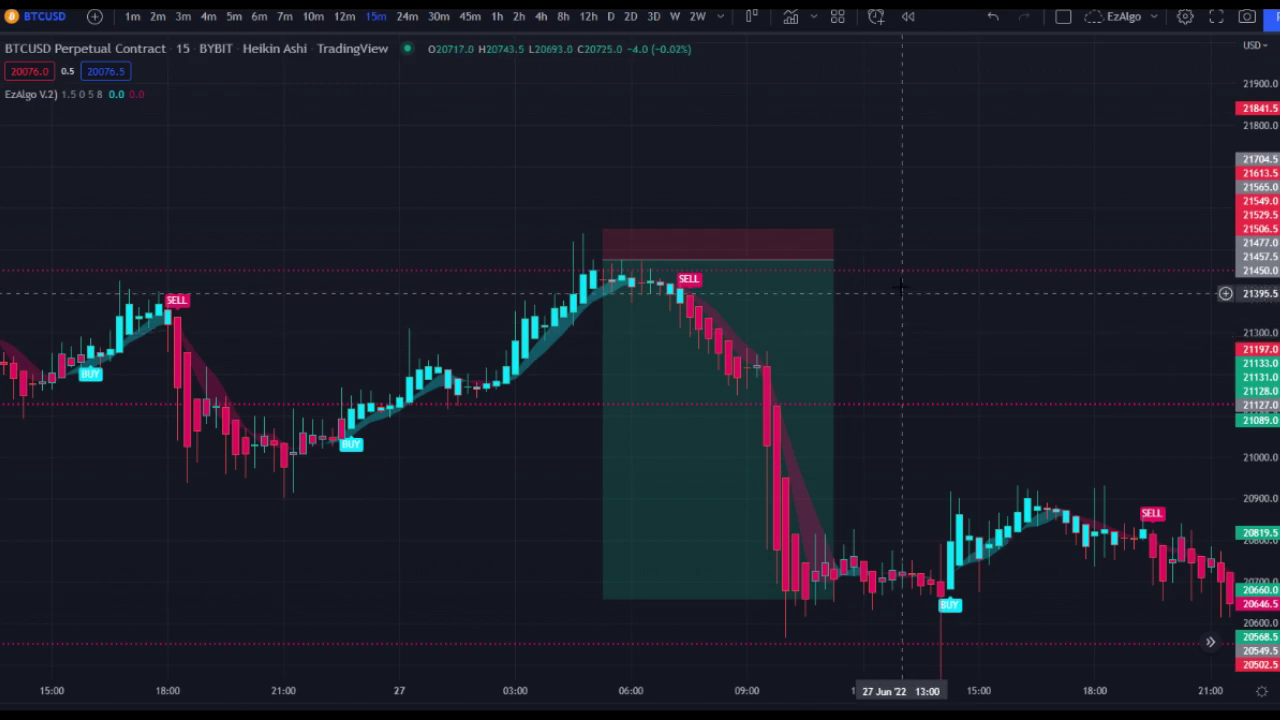
scroll(856, 333, down, 2)
scroll(666, 230, down, 2)
scroll(666, 230, down, 1)
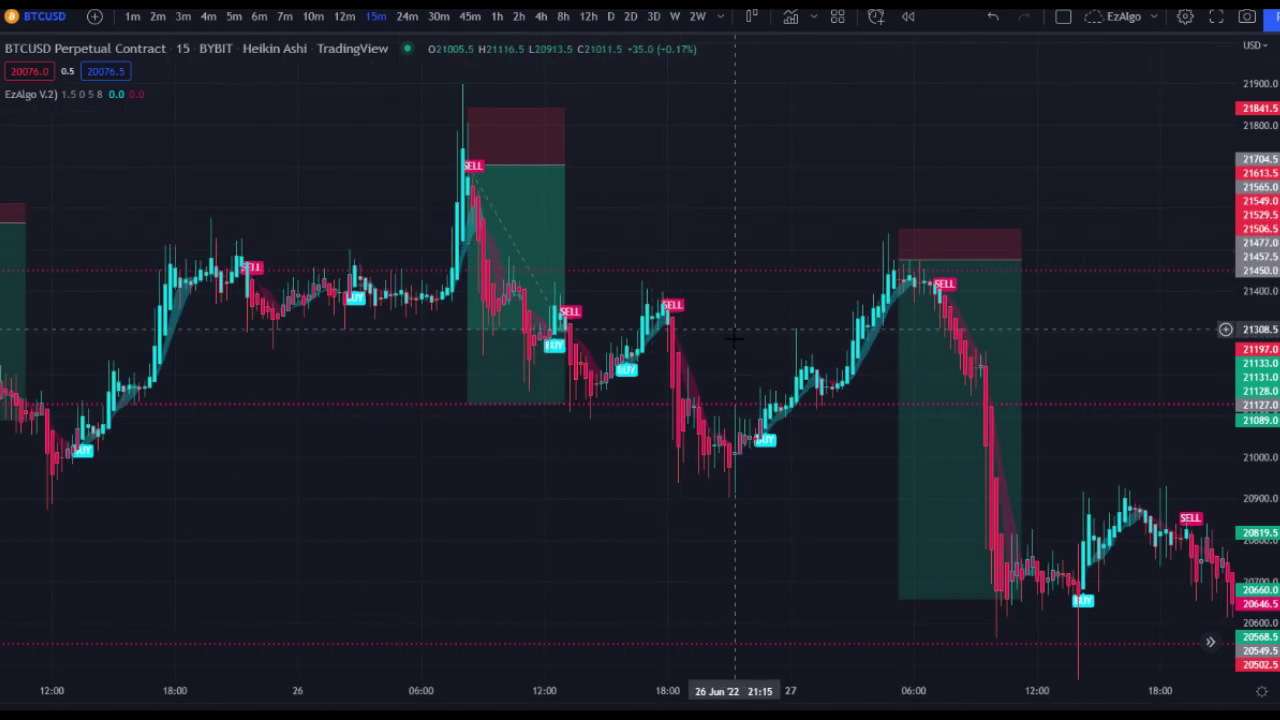
- Examine the 27 June short position's entry against the resistance line and the nearby SELL signal
scroll(858, 249, up, 5)
scroll(858, 249, up, 1)
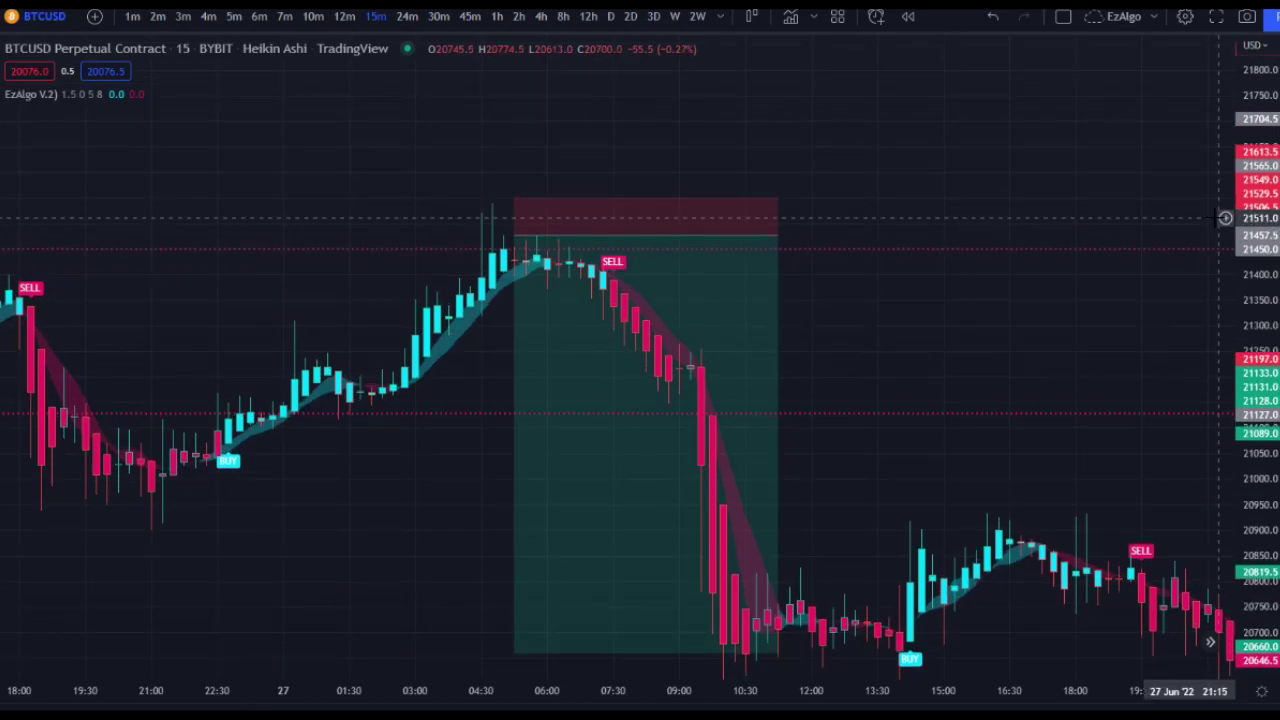
drag(798, 201, 1187, 208)
scroll(797, 251, up, 4)
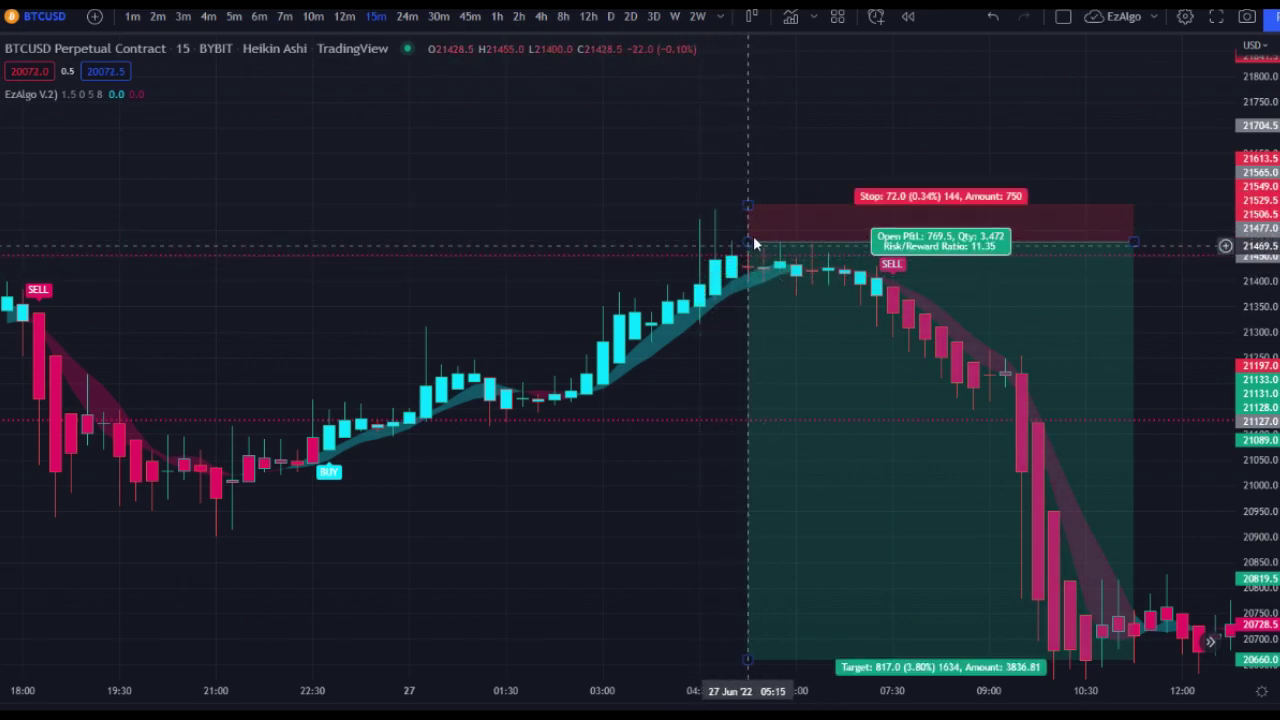
scroll(592, 255, up, 2)
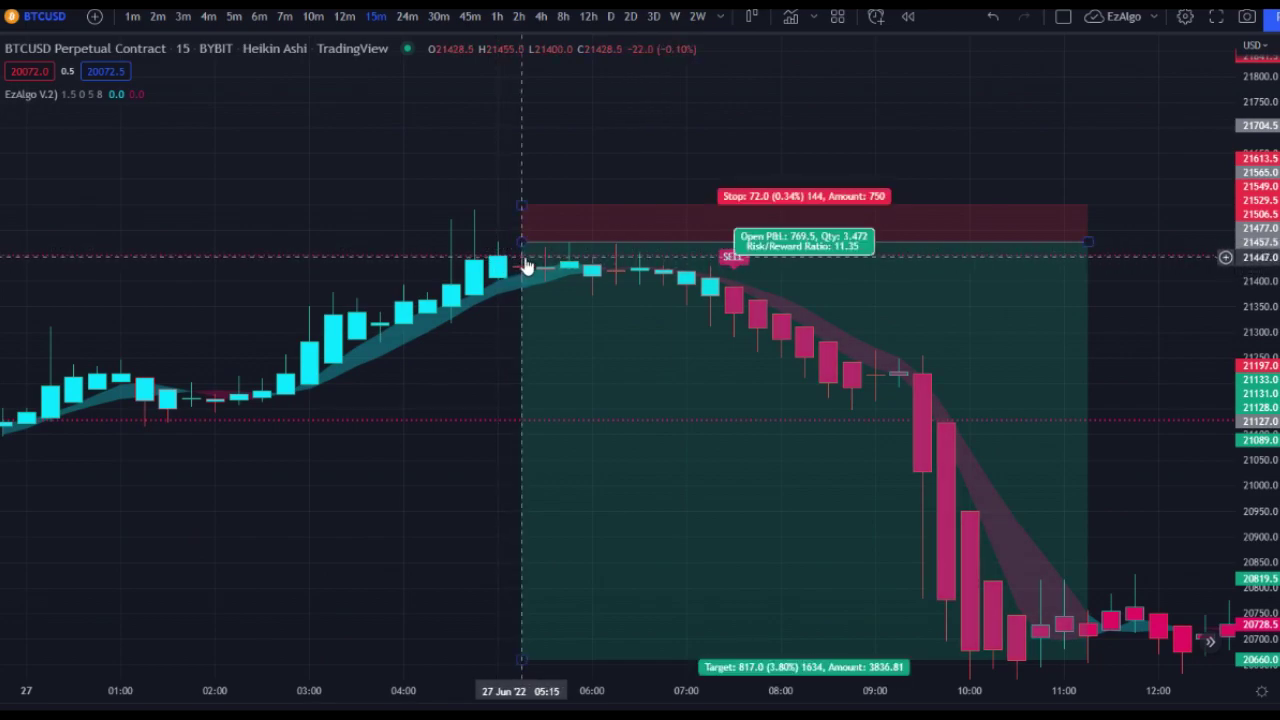
scroll(540, 266, down, 5)
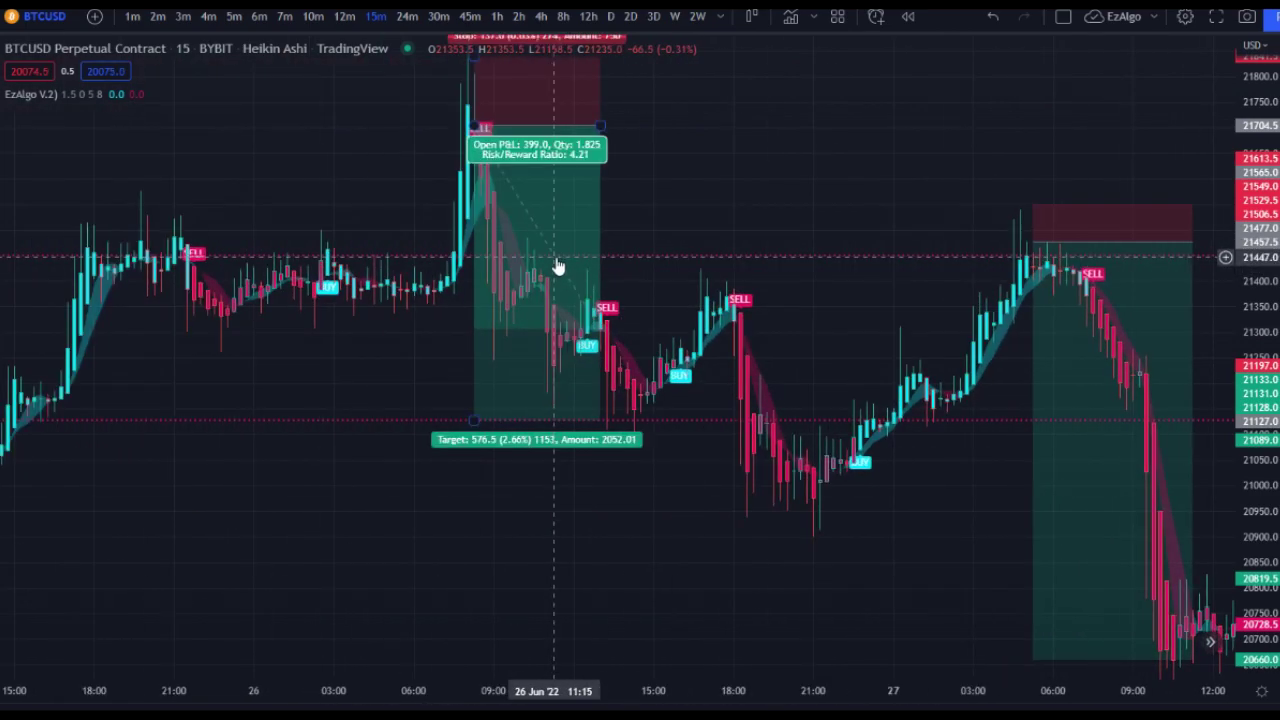
scroll(562, 260, up, 8)
drag(811, 131, 680, 54)
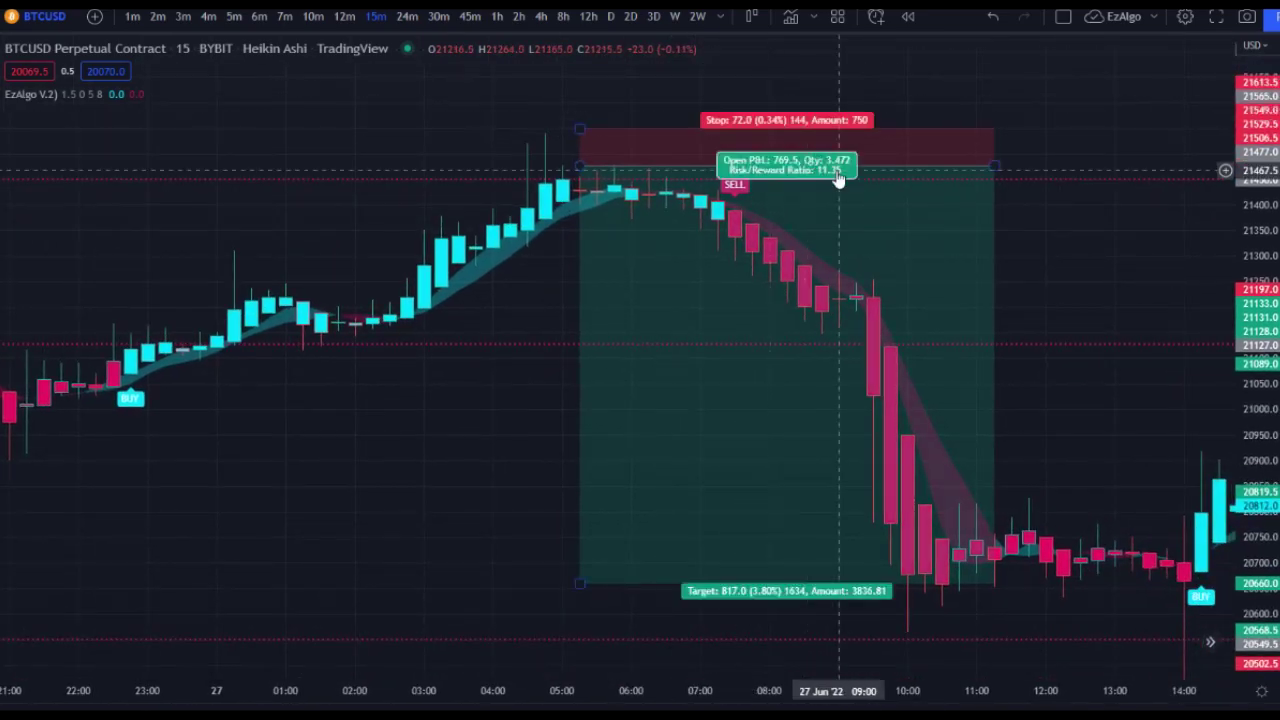
- Set the target of the 27 June short position to 20647.5, closer to the support line
scroll(746, 241, down, 2)
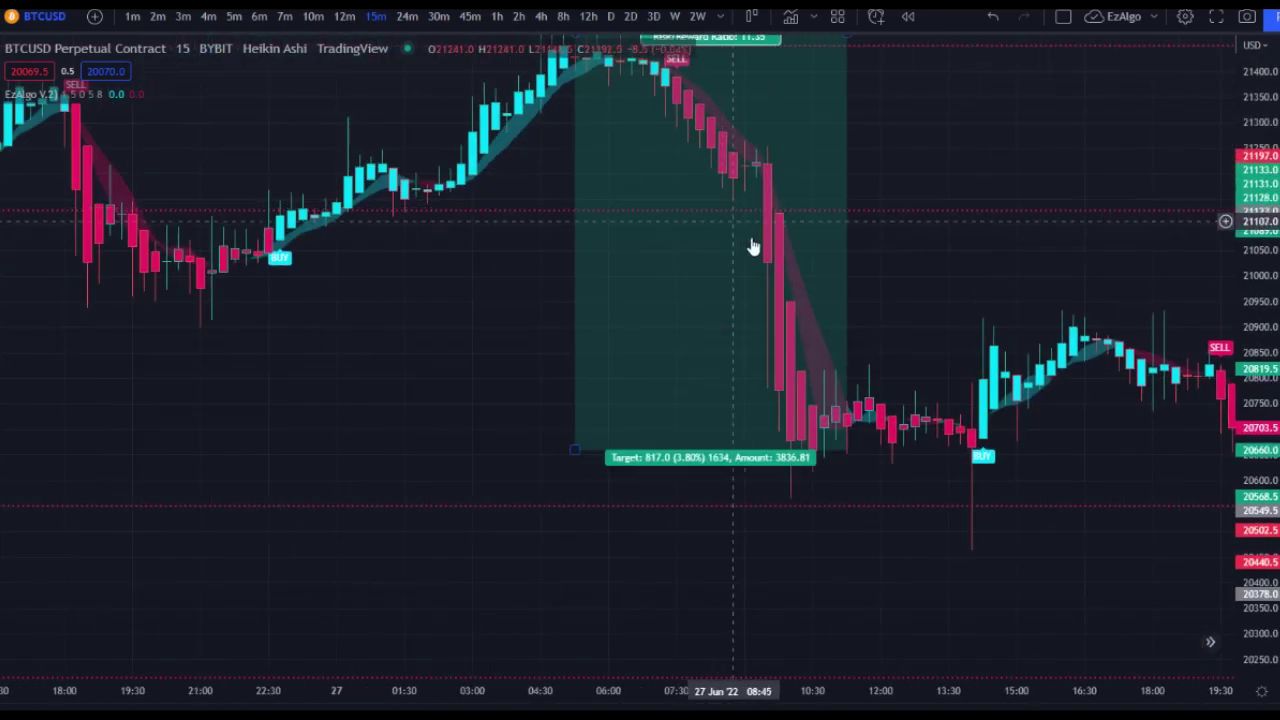
scroll(746, 241, down, 2)
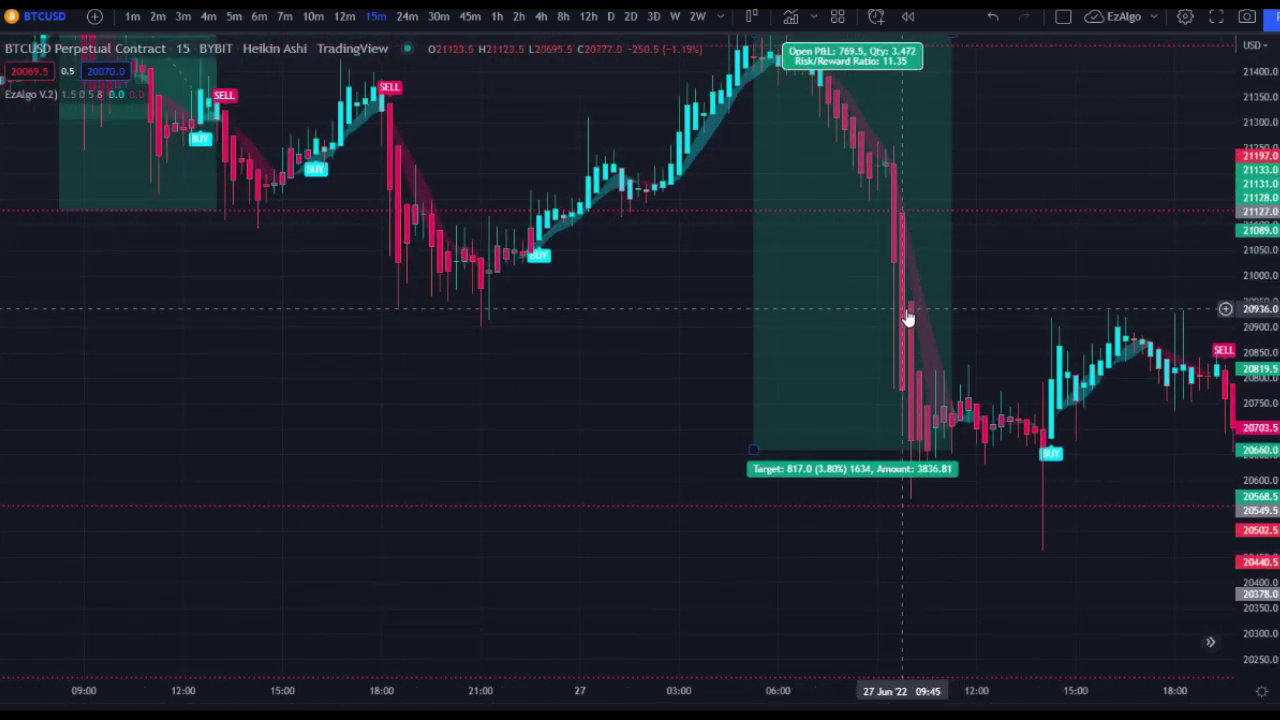
scroll(834, 206, right, 2)
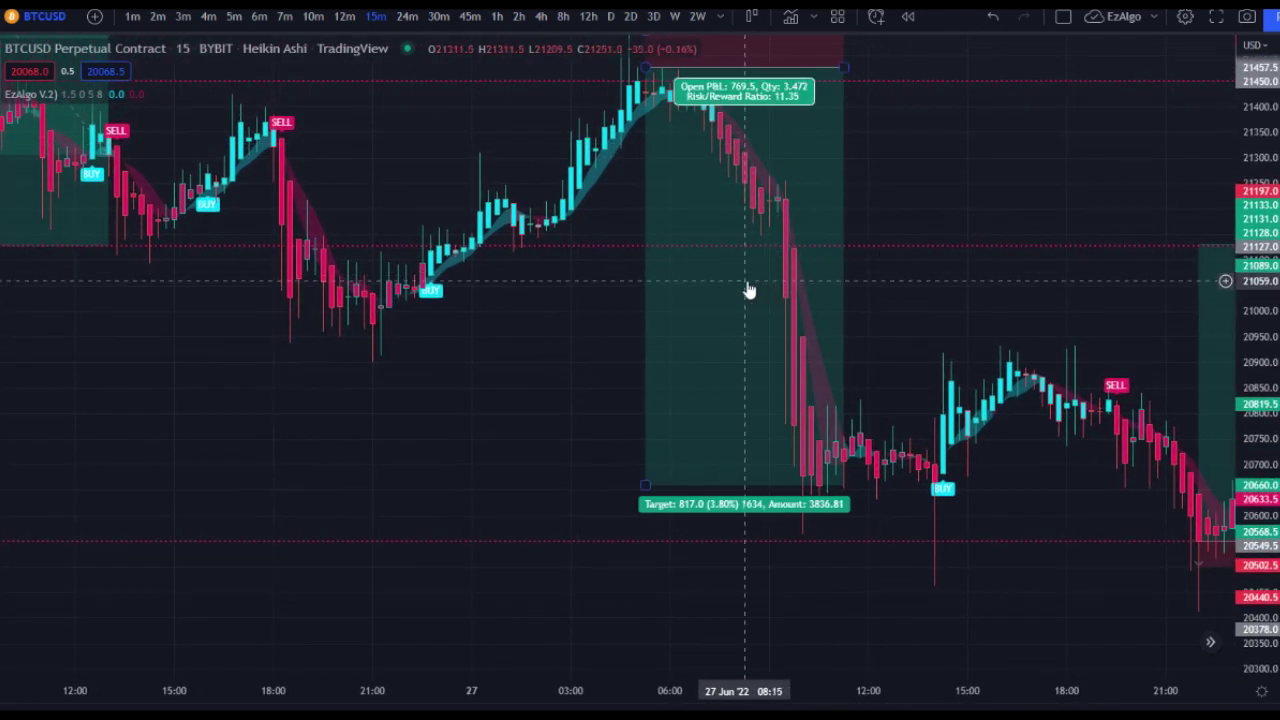
drag(646, 486, 644, 494)
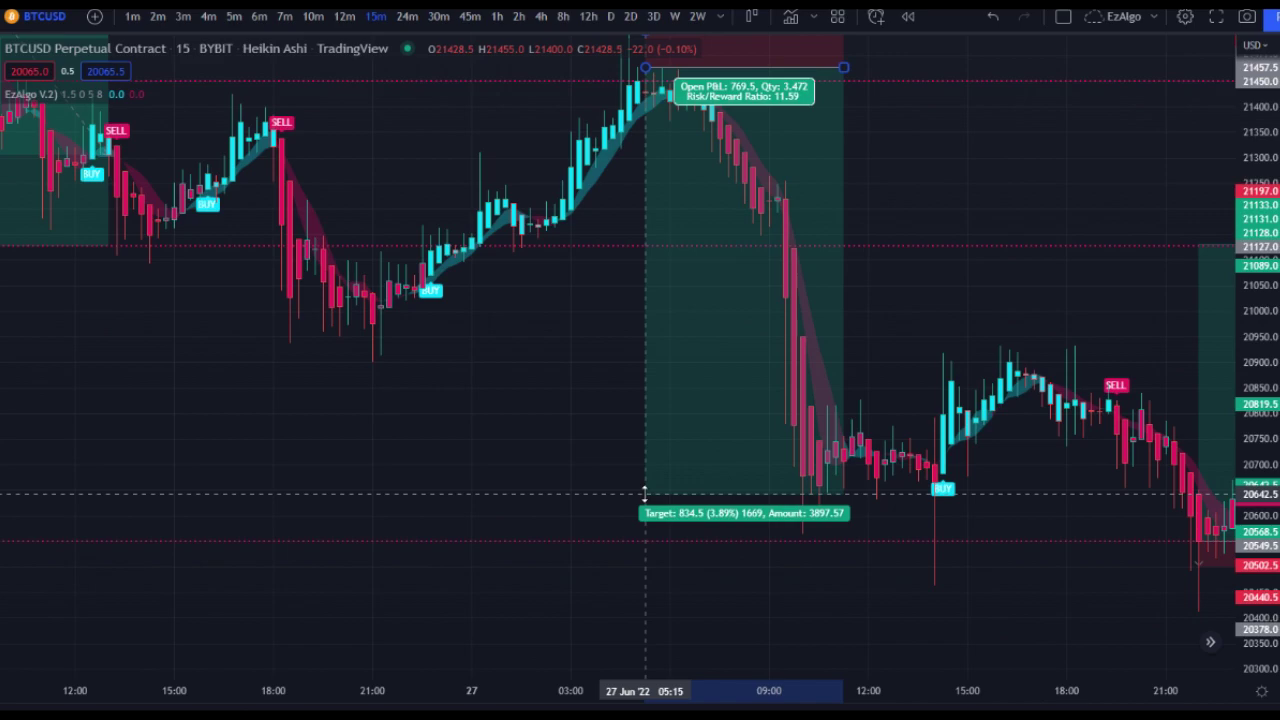
- Examine the late 27 June long position and the early 28 June short position against their support and resistance lines
scroll(731, 229, right, 5)
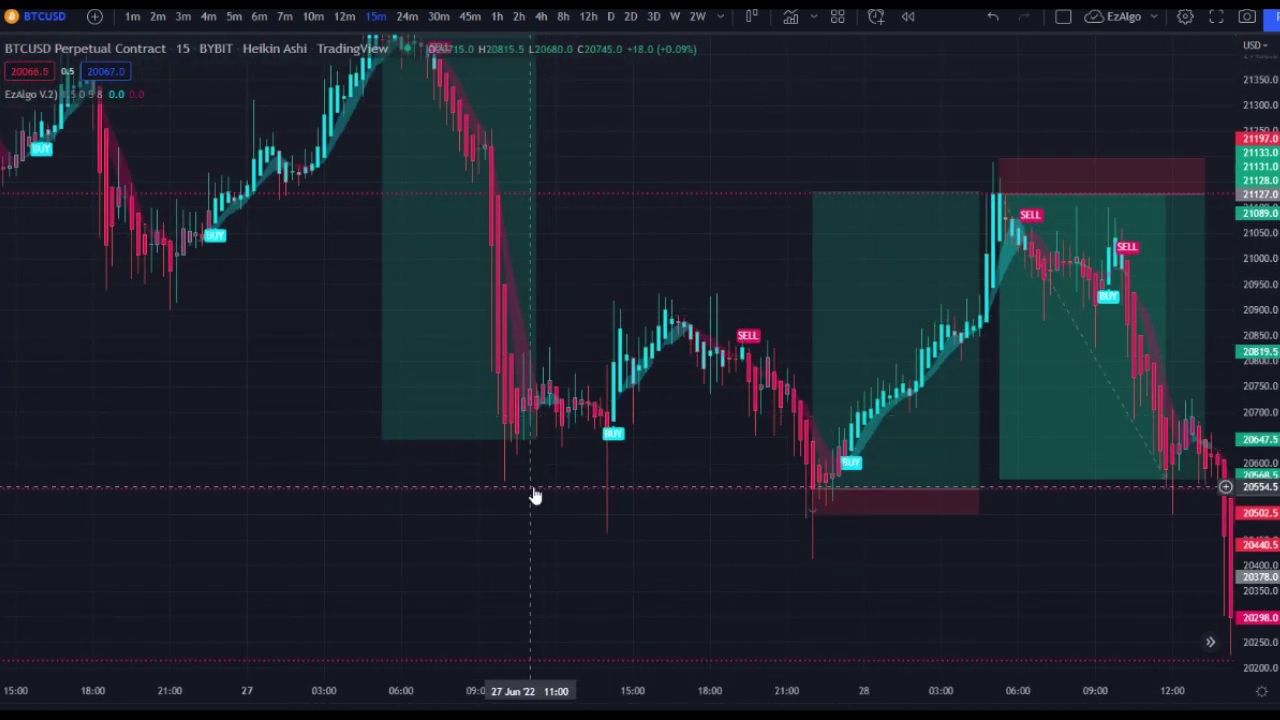
scroll(677, 277, up, 5)
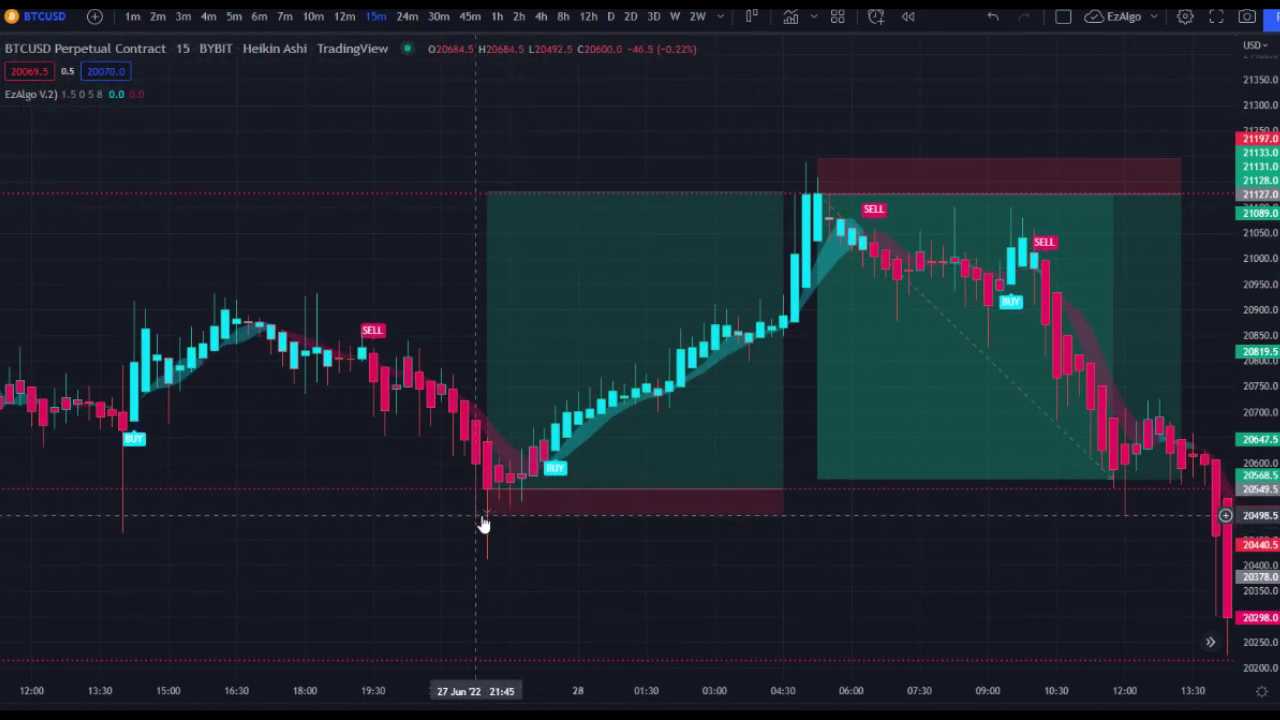
scroll(766, 294, down, 3)
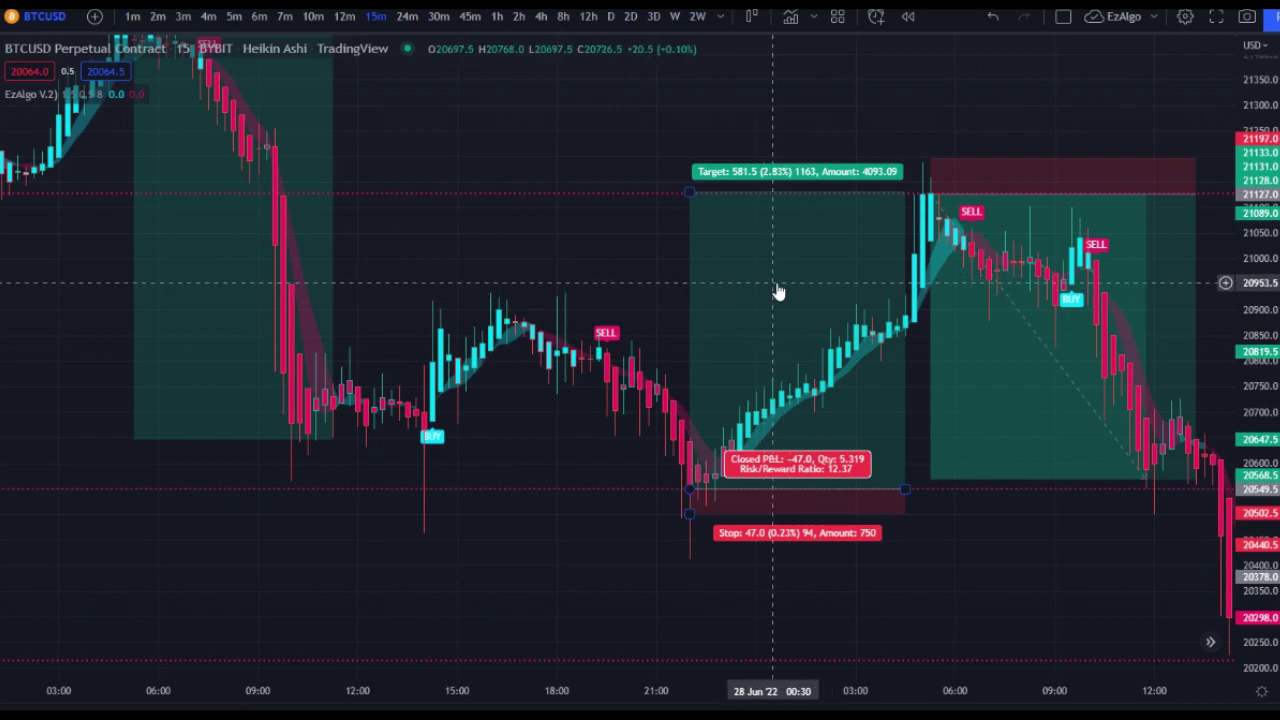
scroll(773, 281, down, 2)
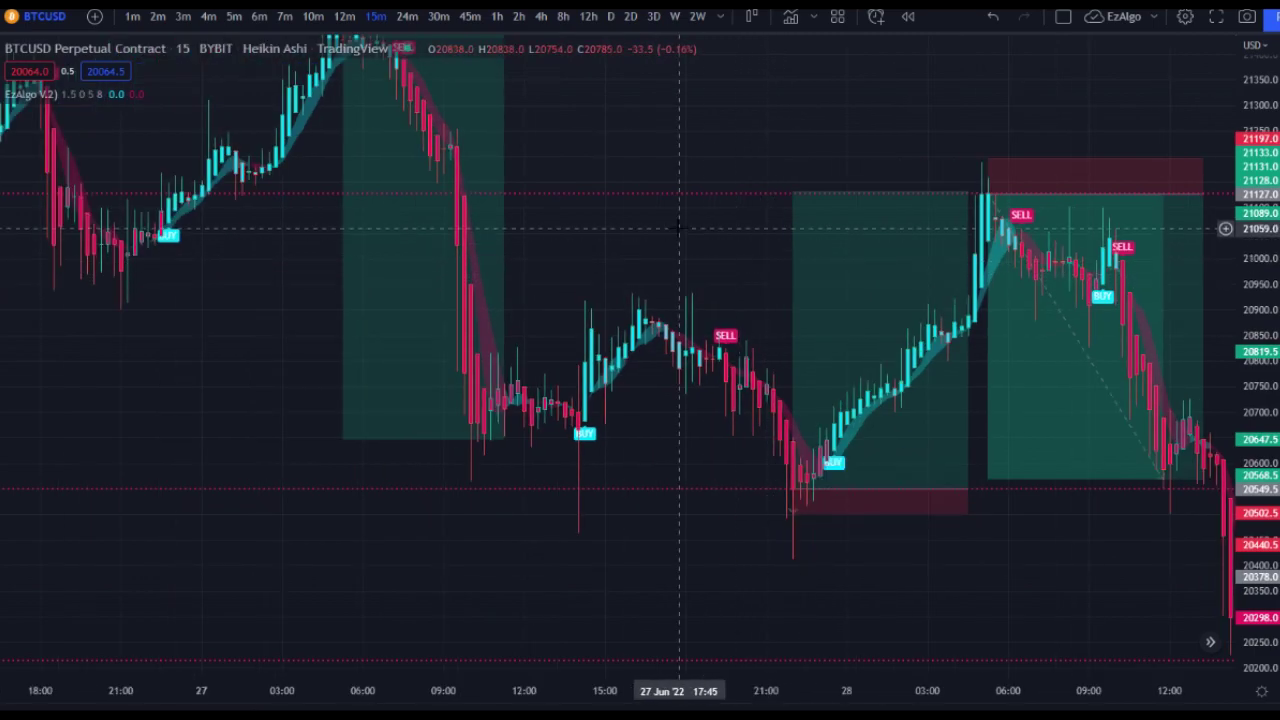
drag(686, 231, 458, 223)
scroll(758, 323, up, 3)
scroll(885, 318, up, 1)
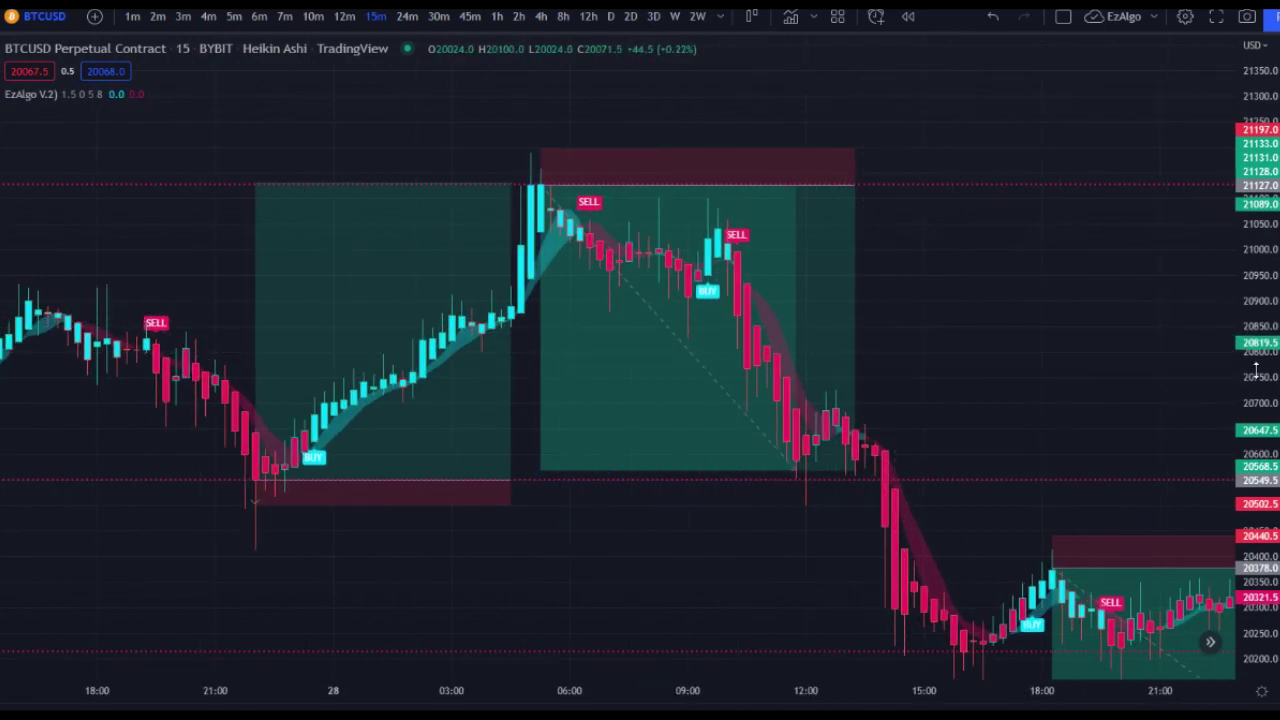
click(558, 165)
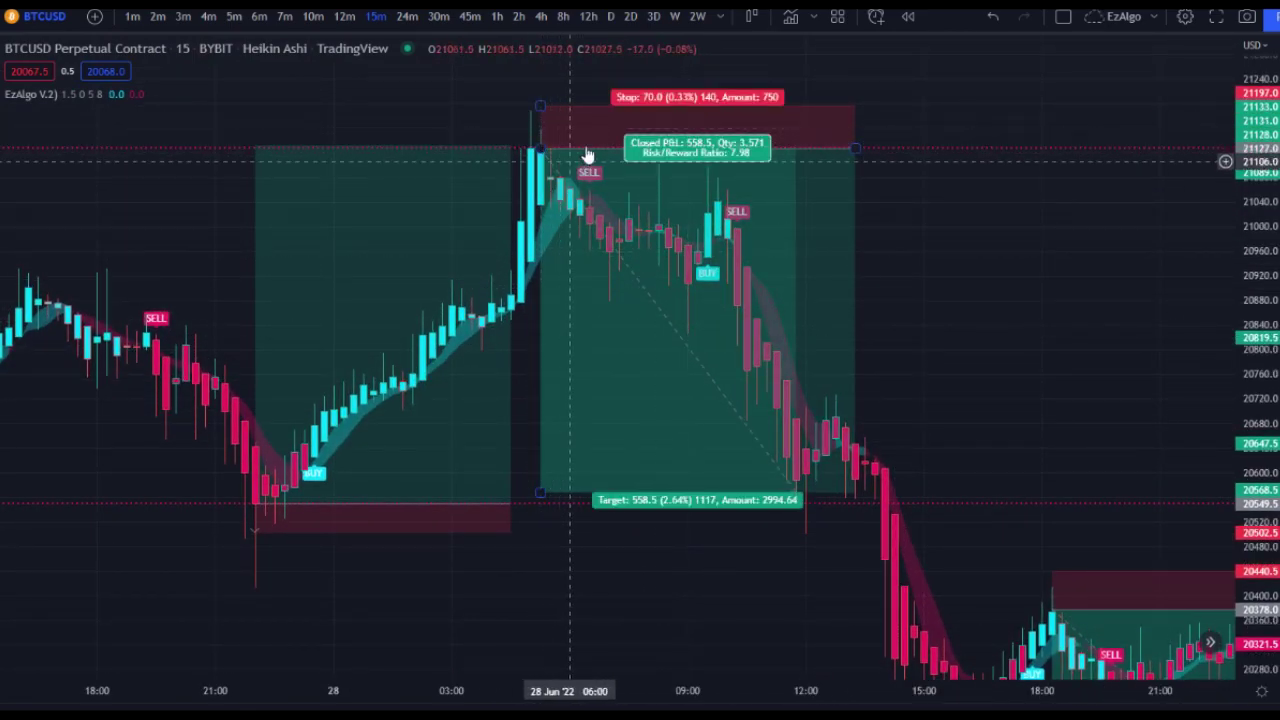
click(1010, 400)
drag(883, 522, 693, 499)
drag(937, 334, 755, 205)
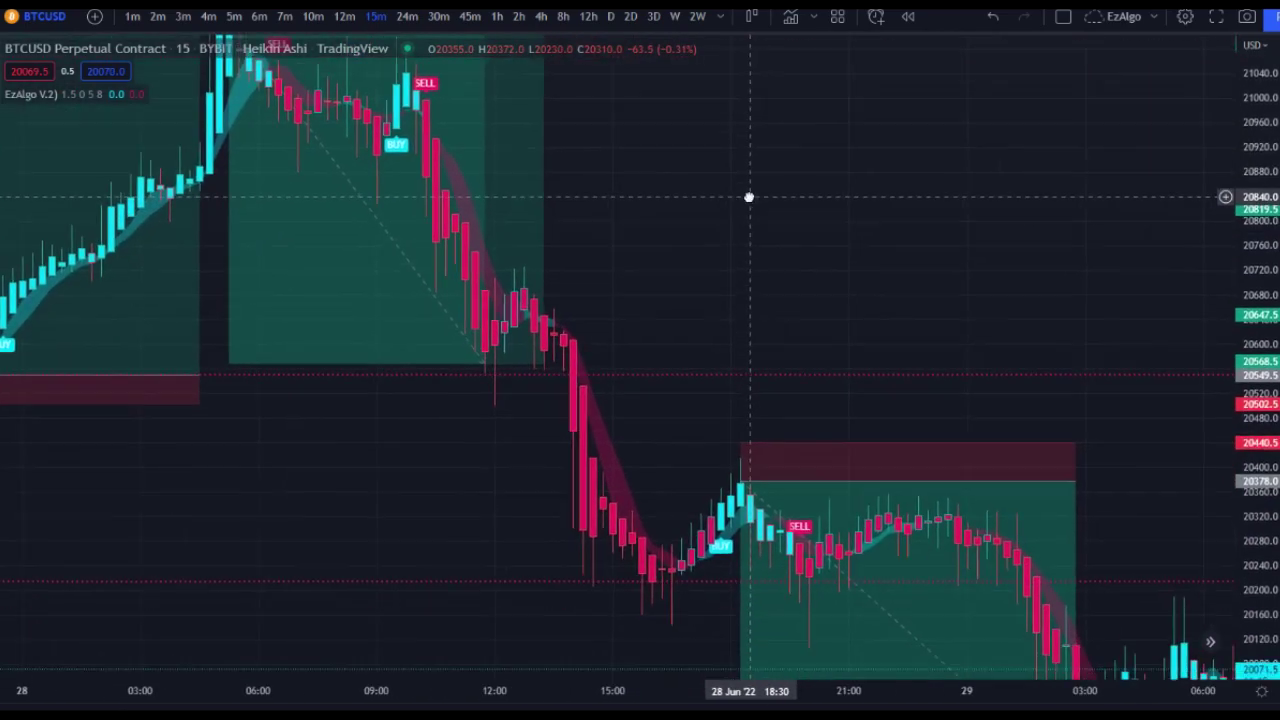
- Examine the 28 June 18:15 short position, its SELL signal and the price levels preceding its entry
scroll(965, 265, down, 3)
drag(1036, 328, 789, 220)
scroll(875, 280, down, 3)
scroll(915, 315, down, 4)
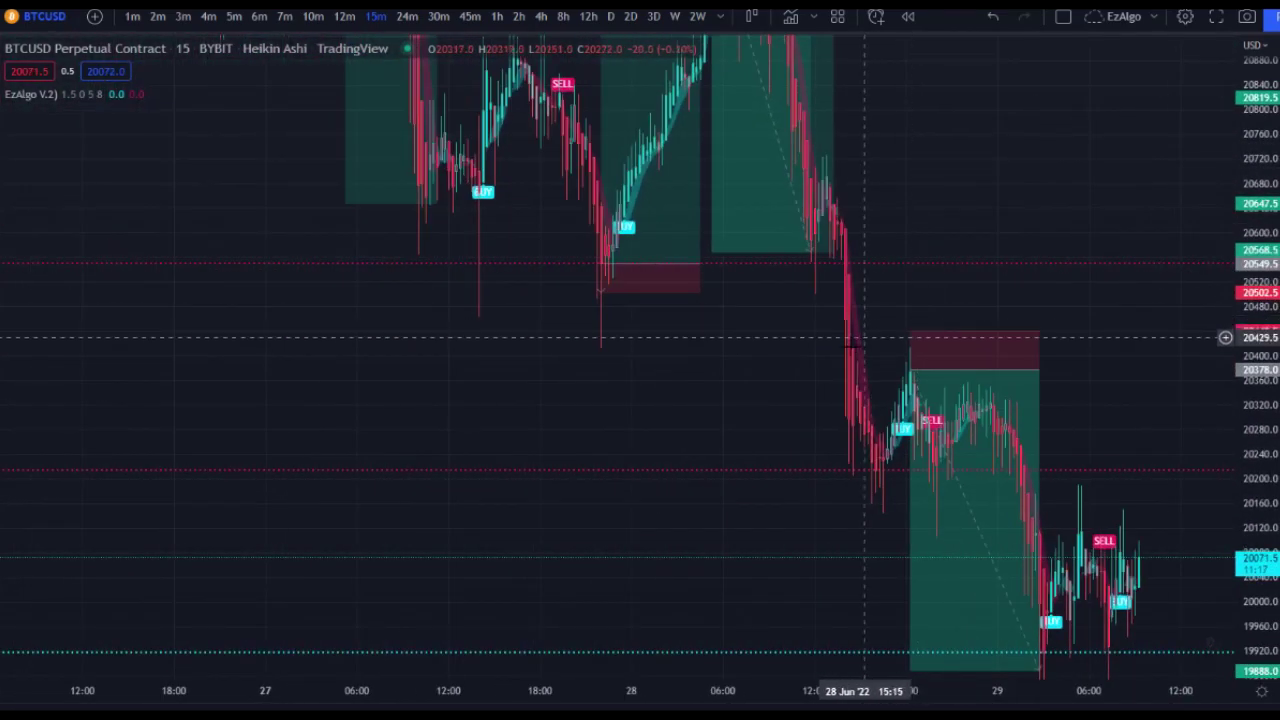
scroll(700, 340, up, 2)
scroll(692, 344, up, 5)
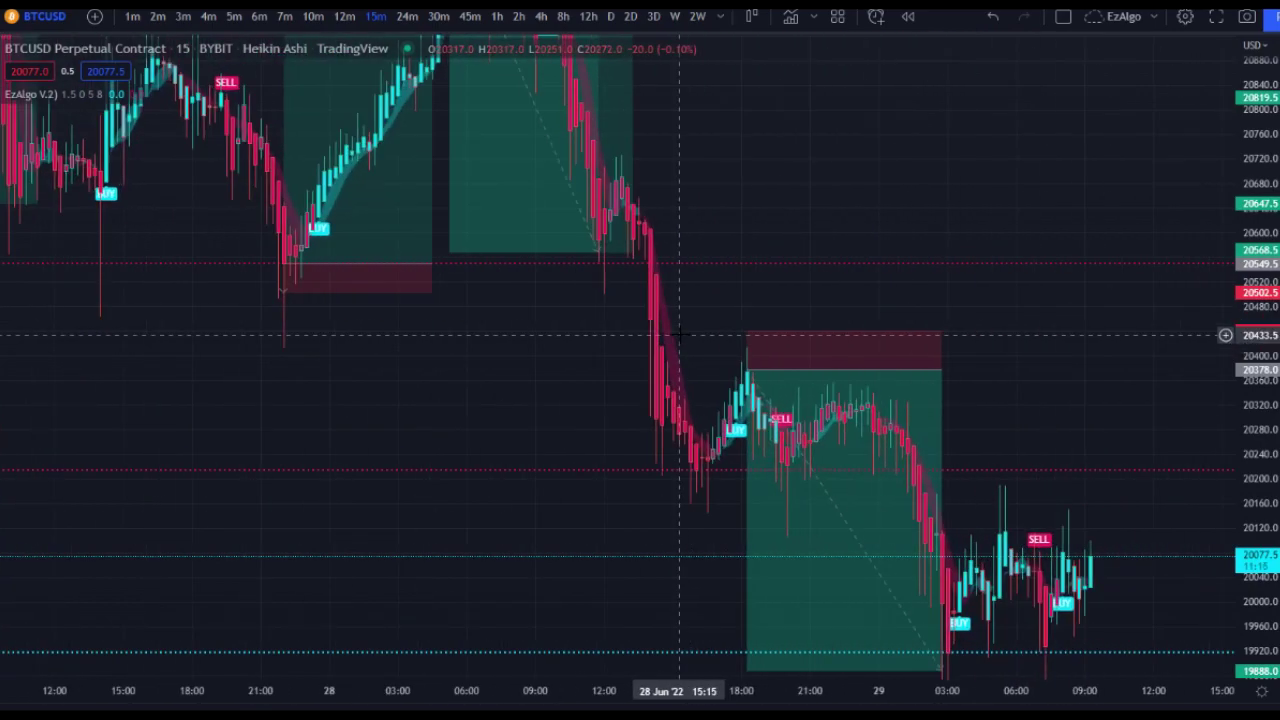
drag(1268, 438, 1265, 422)
drag(930, 292, 1191, 321)
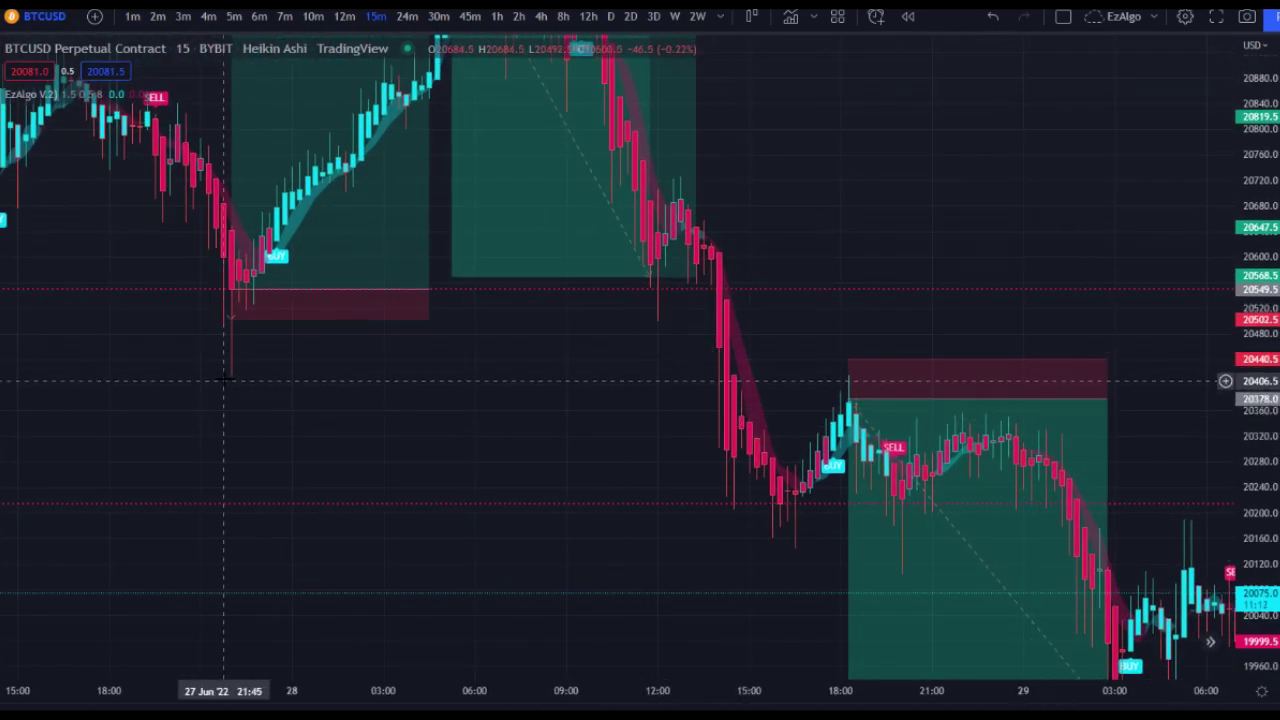
scroll(222, 380, down, 10)
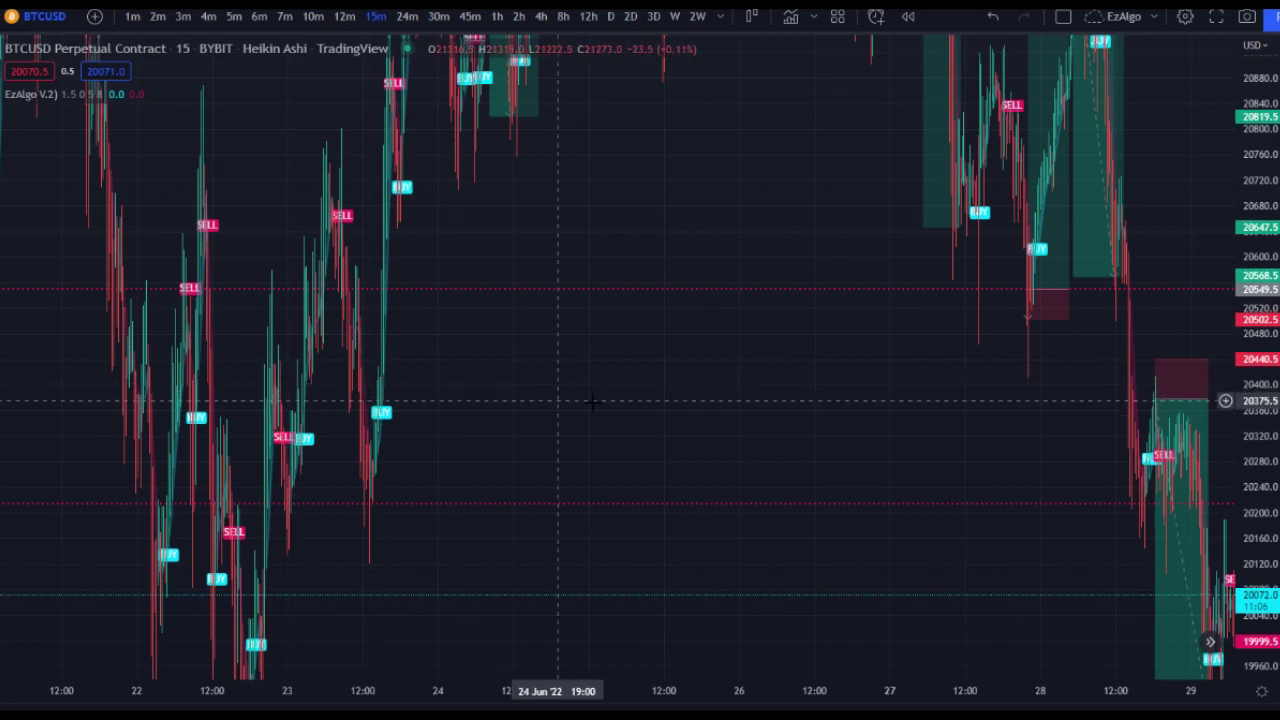
scroll(600, 385, up, 10)
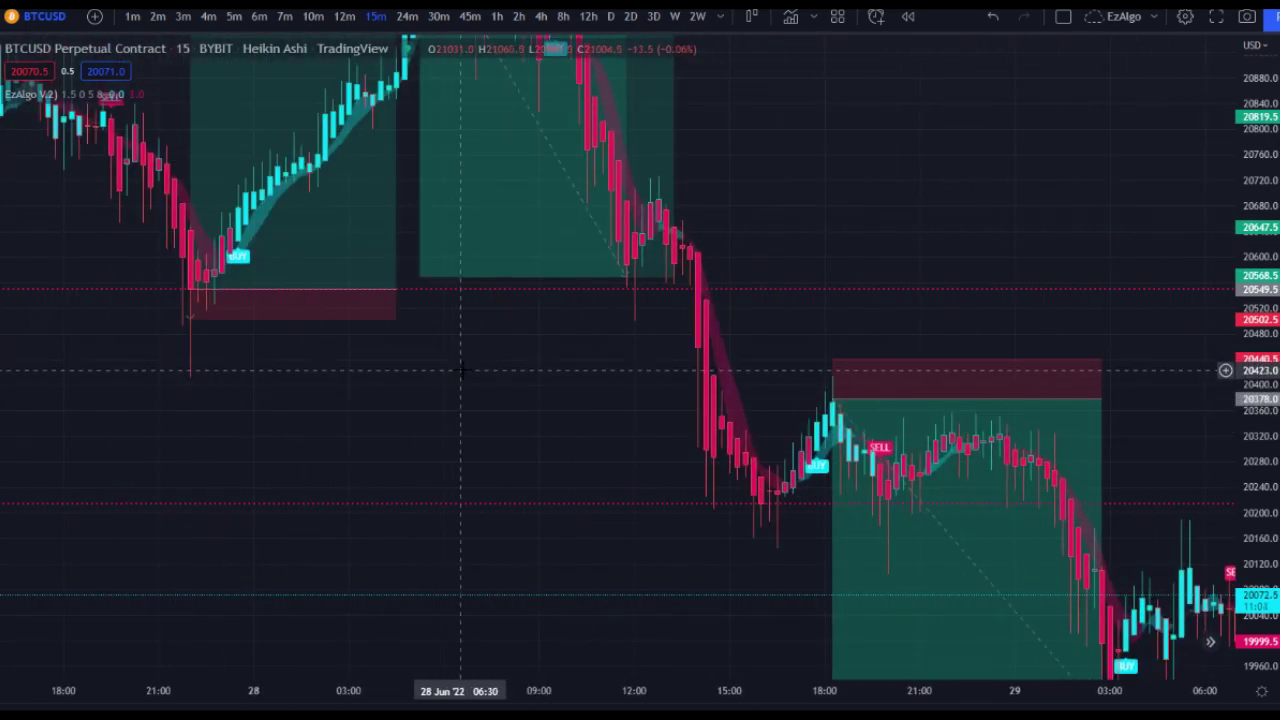
scroll(470, 365, up, 2)
scroll(675, 325, up, 2)
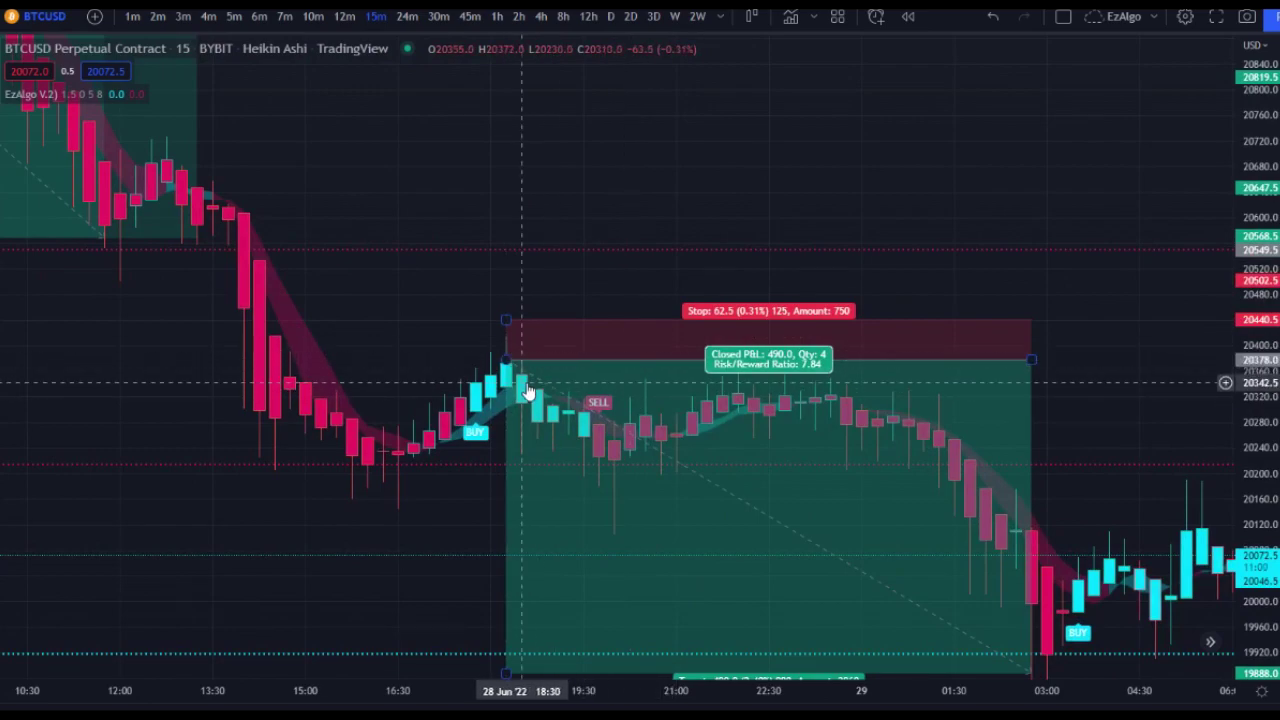
scroll(635, 400, down, 2)
drag(760, 279, 675, 208)
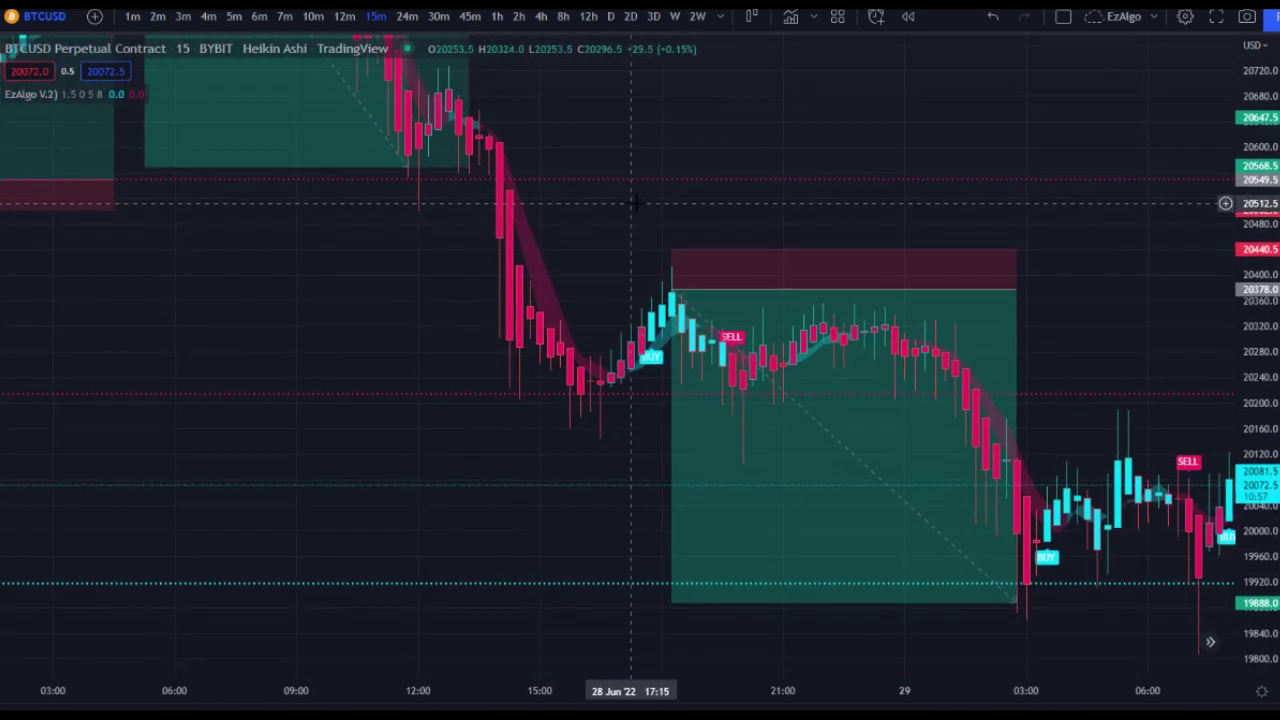
- Set the target of the 28 June 18:15 short position to 20178.5, just below the nearby dotted support line
scroll(675, 250, down, 1)
mouse_move(730, 603)
mouse_down()
mouse_move(726, 663)
mouse_move(726, 390)
mouse_move(733, 451)
mouse_move(737, 436)
mouse_up()
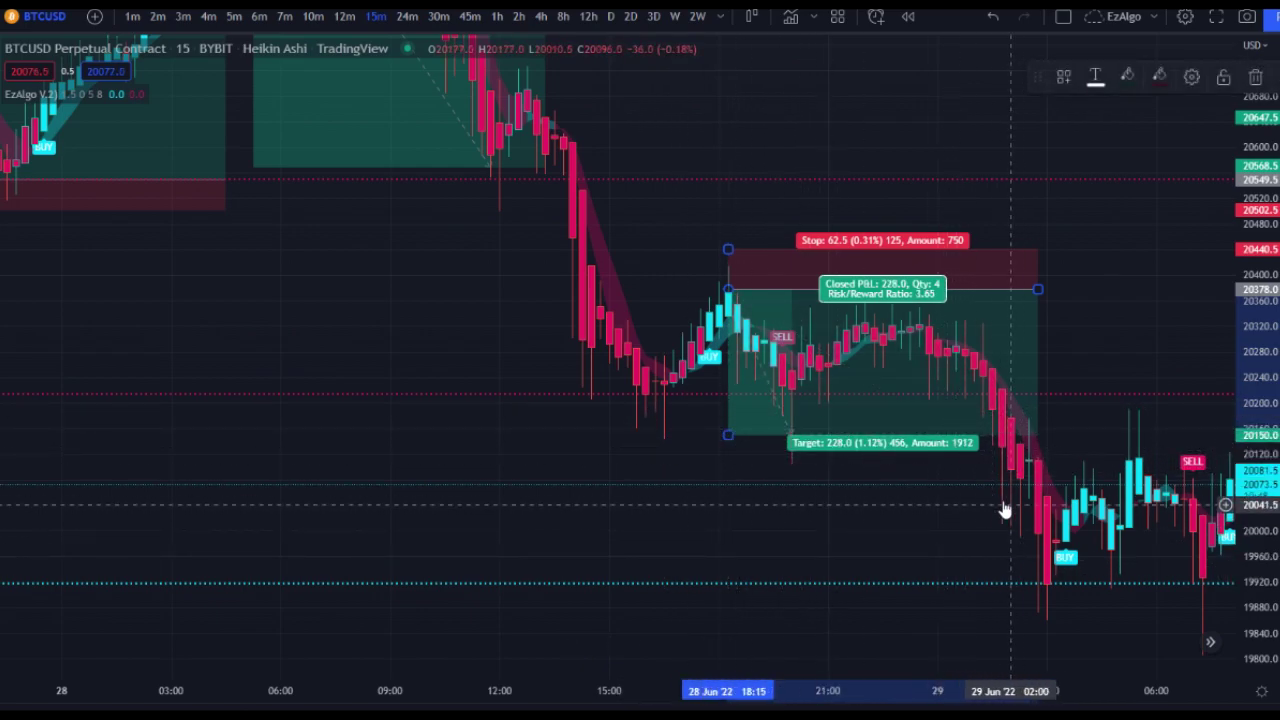
drag(726, 436, 736, 418)
drag(745, 471, 737, 506)
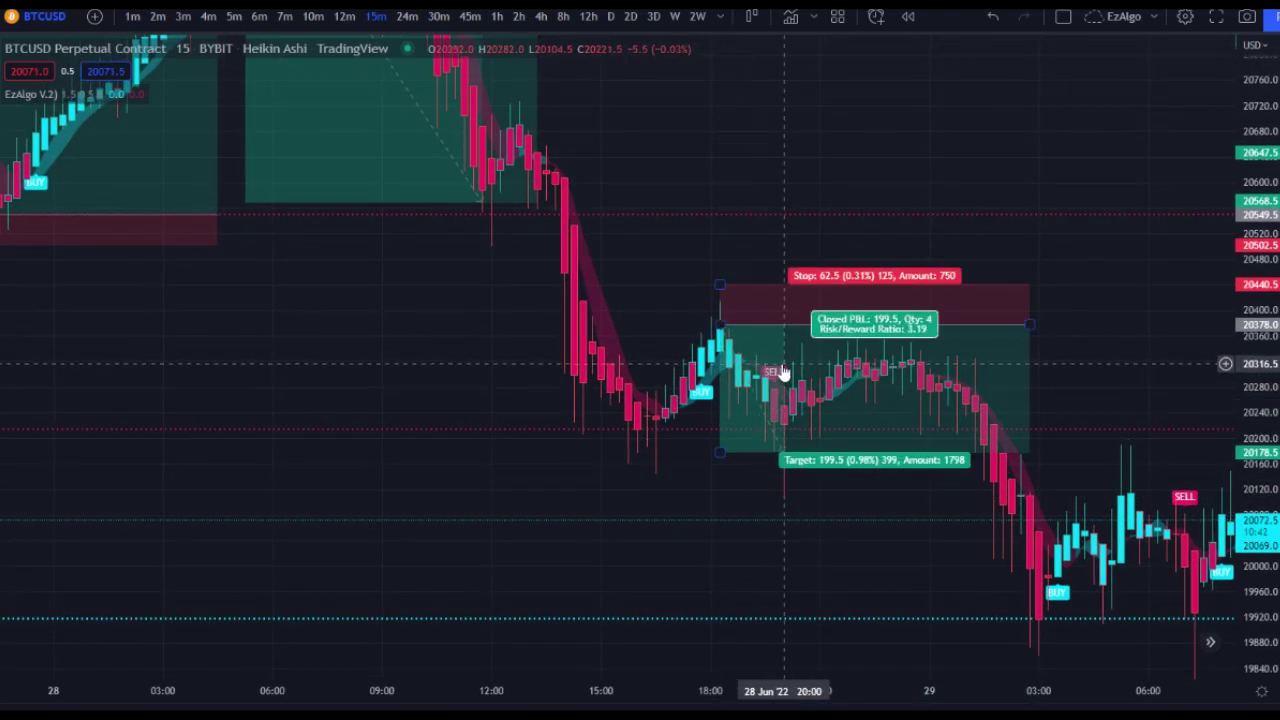
- Delete the marked short positions from 24 to 26 June
scroll(950, 374, down, 5)
drag(766, 364, 436, 326)
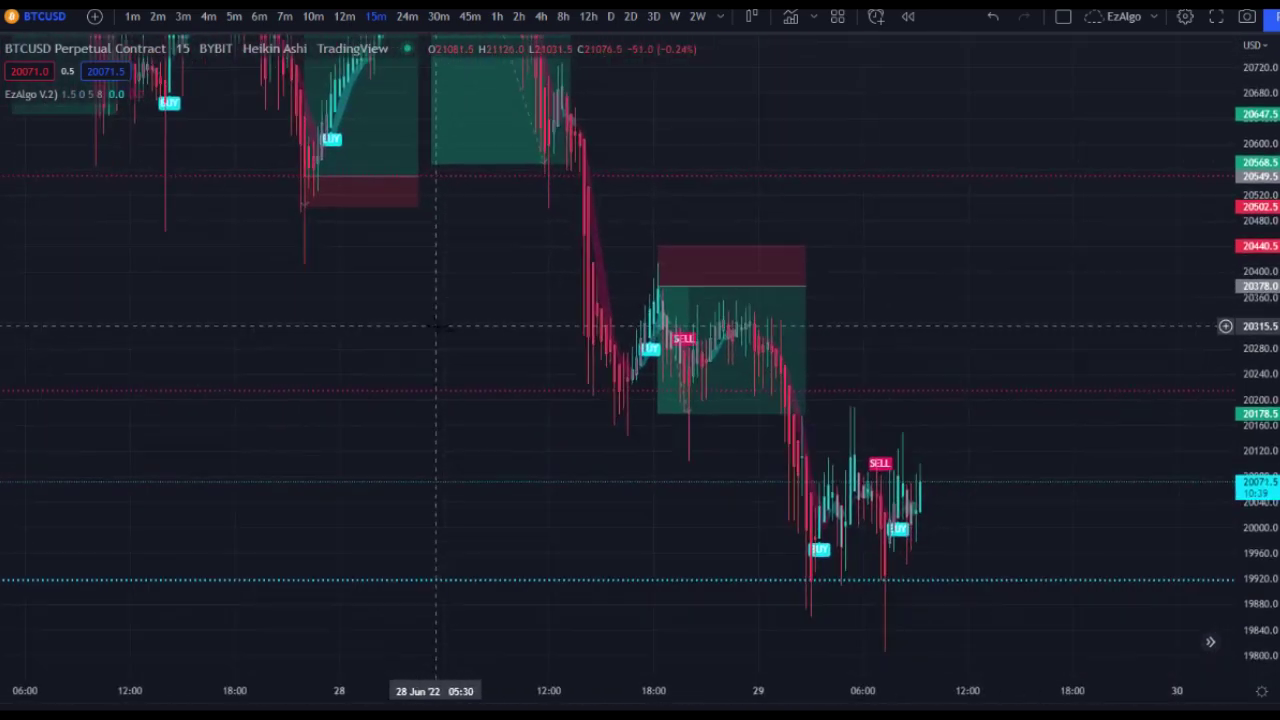
scroll(634, 286, down, 2)
drag(654, 286, 742, 289)
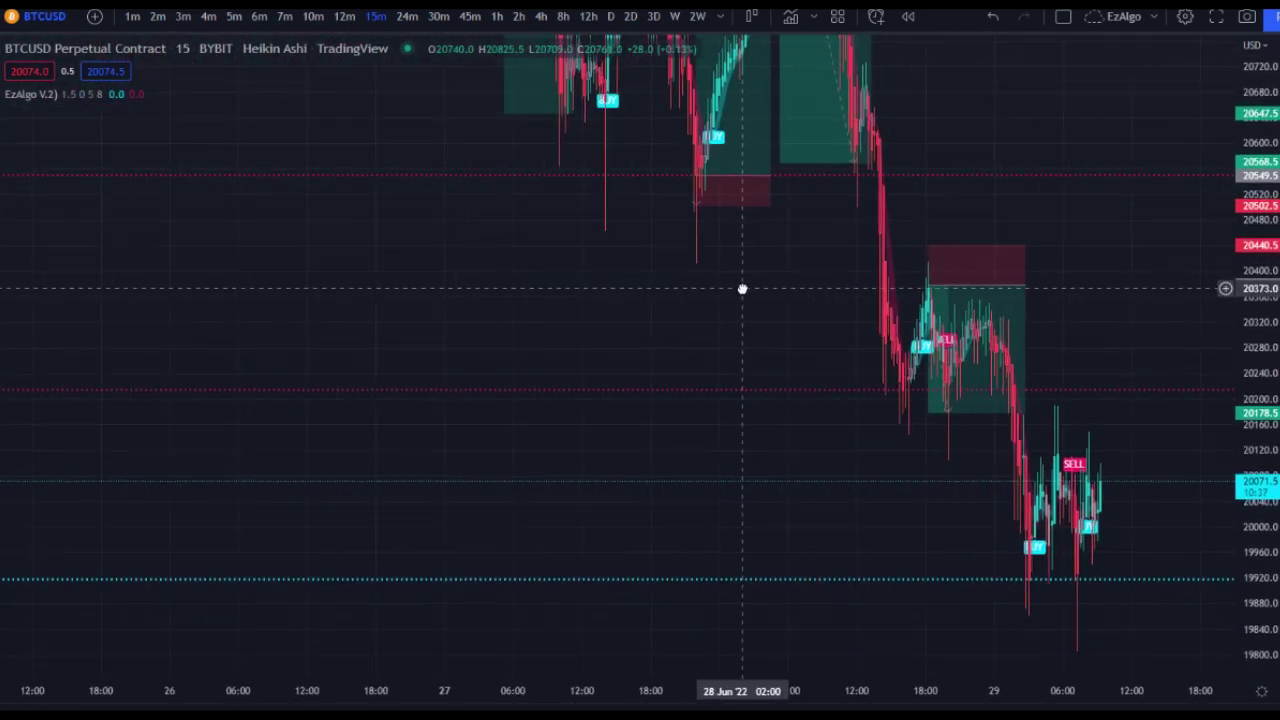
drag(1249, 218, 1248, 455)
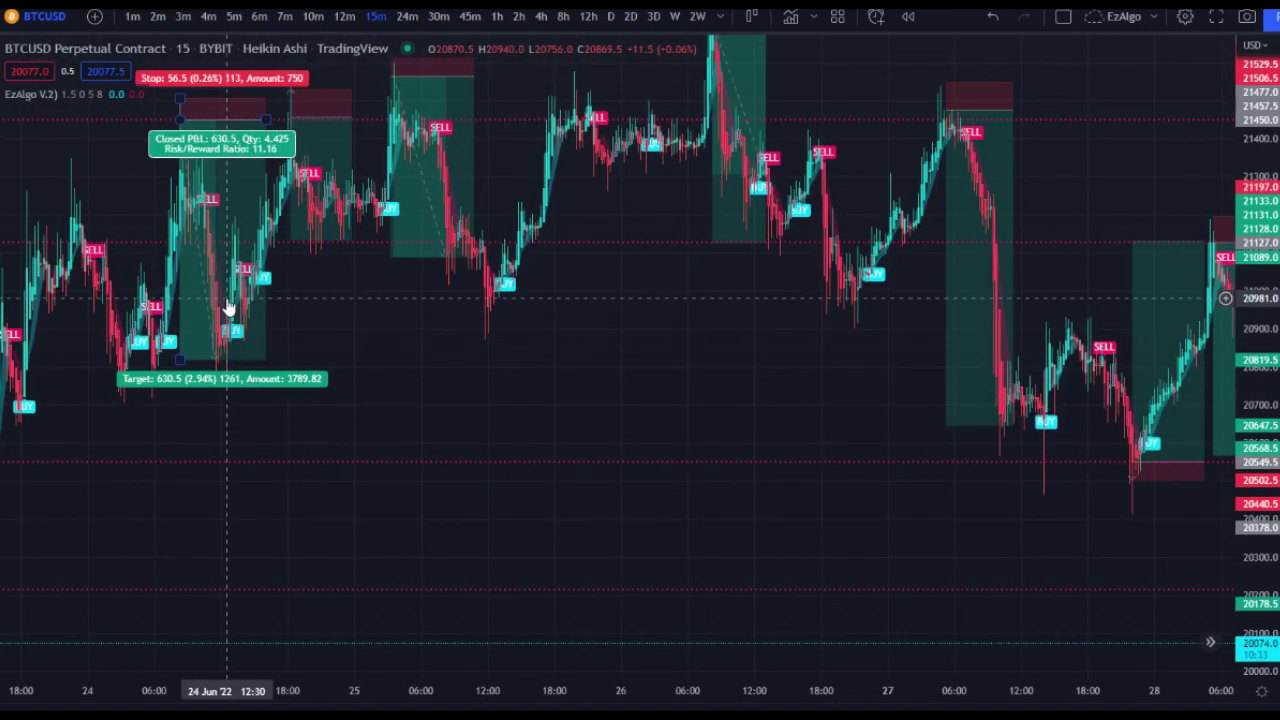
click(228, 299)
key(Delete)
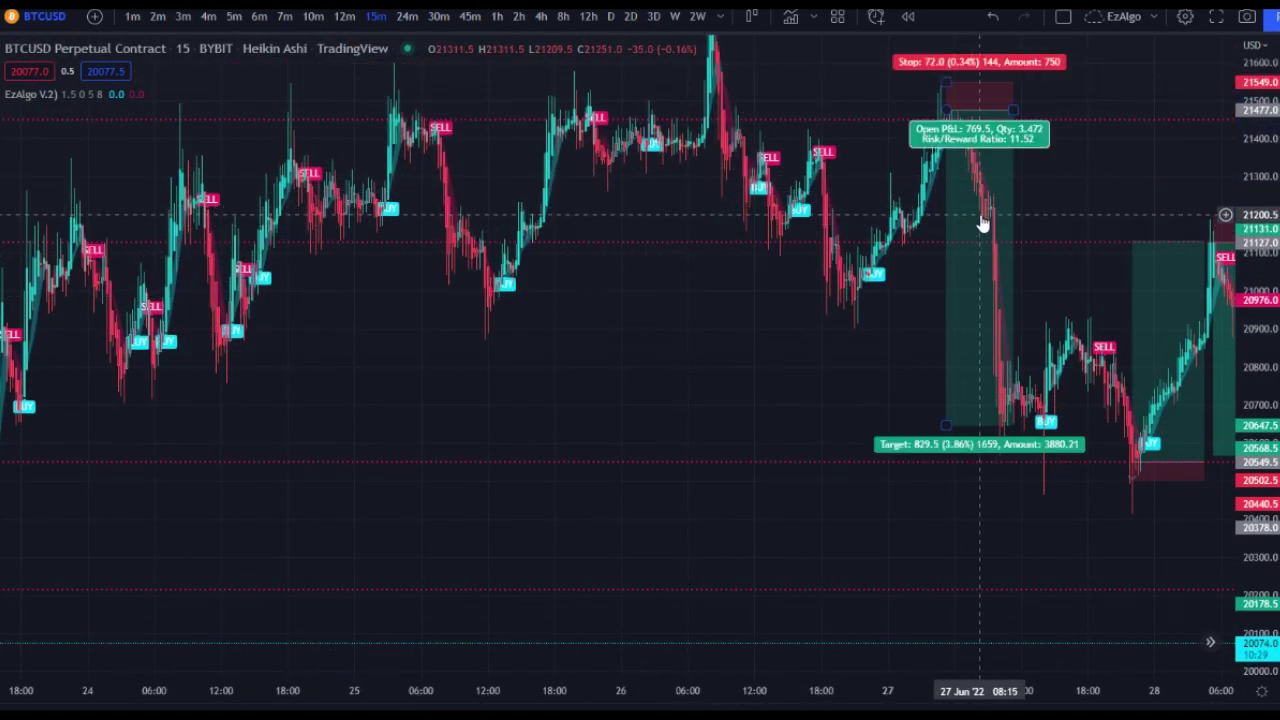
- Delete the remaining long and short positions marked on 27 and 28 June
scroll(974, 171, right, 5)
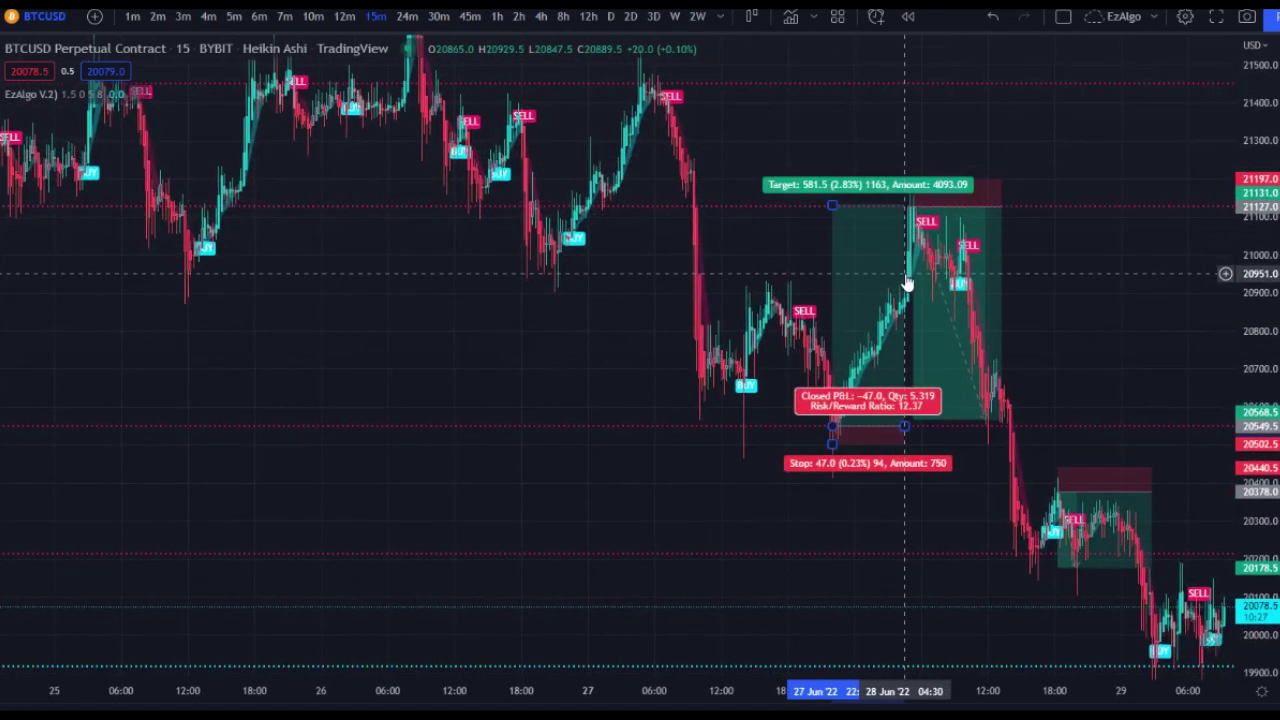
scroll(907, 284, right, 4)
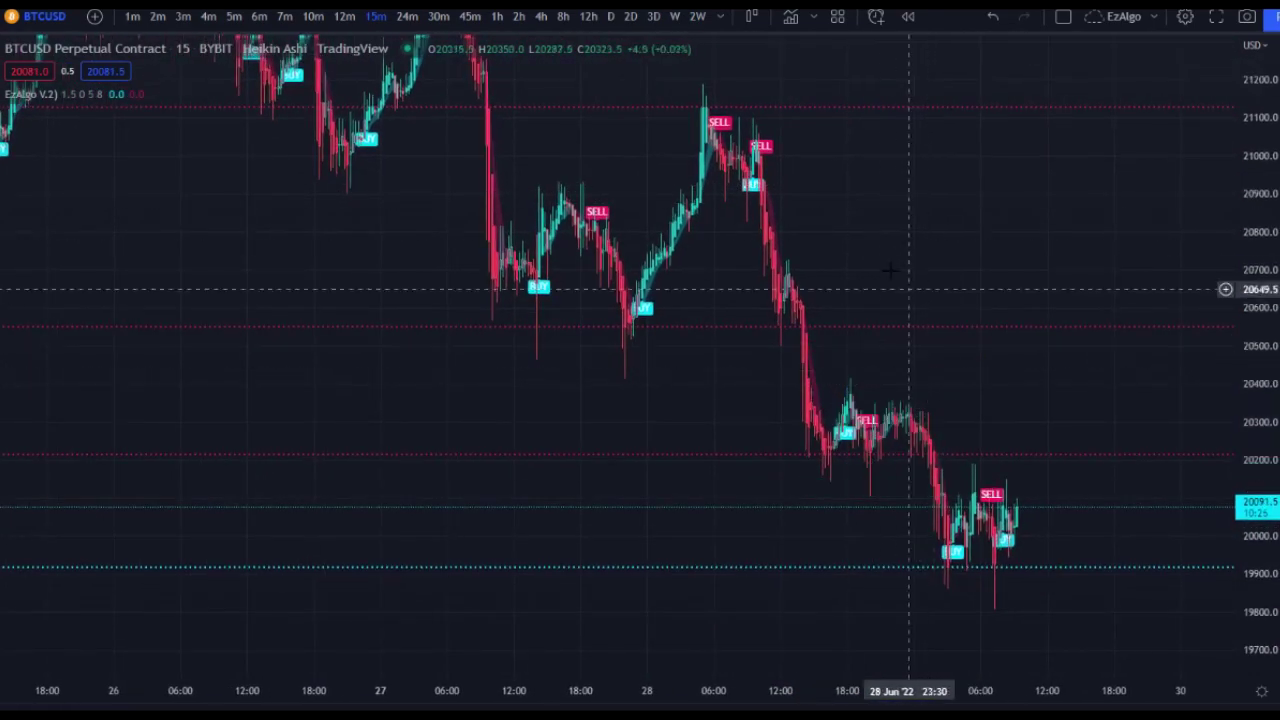
scroll(914, 298, left, 10)
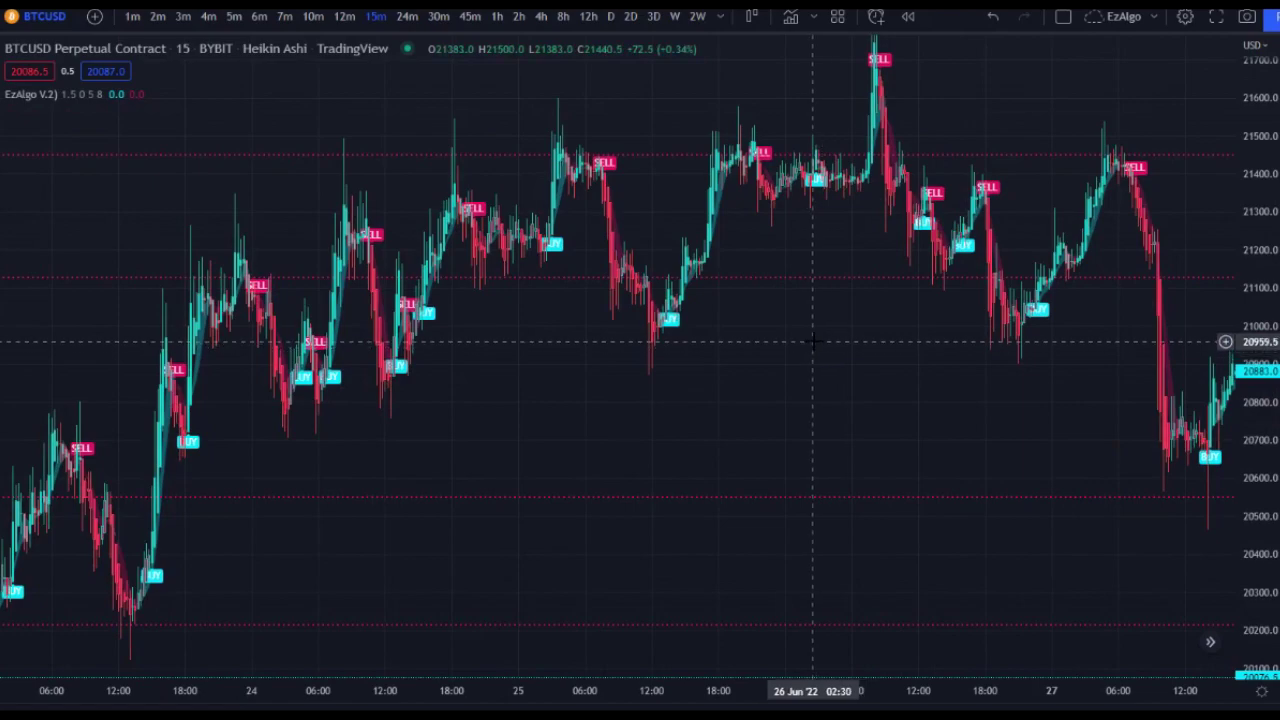